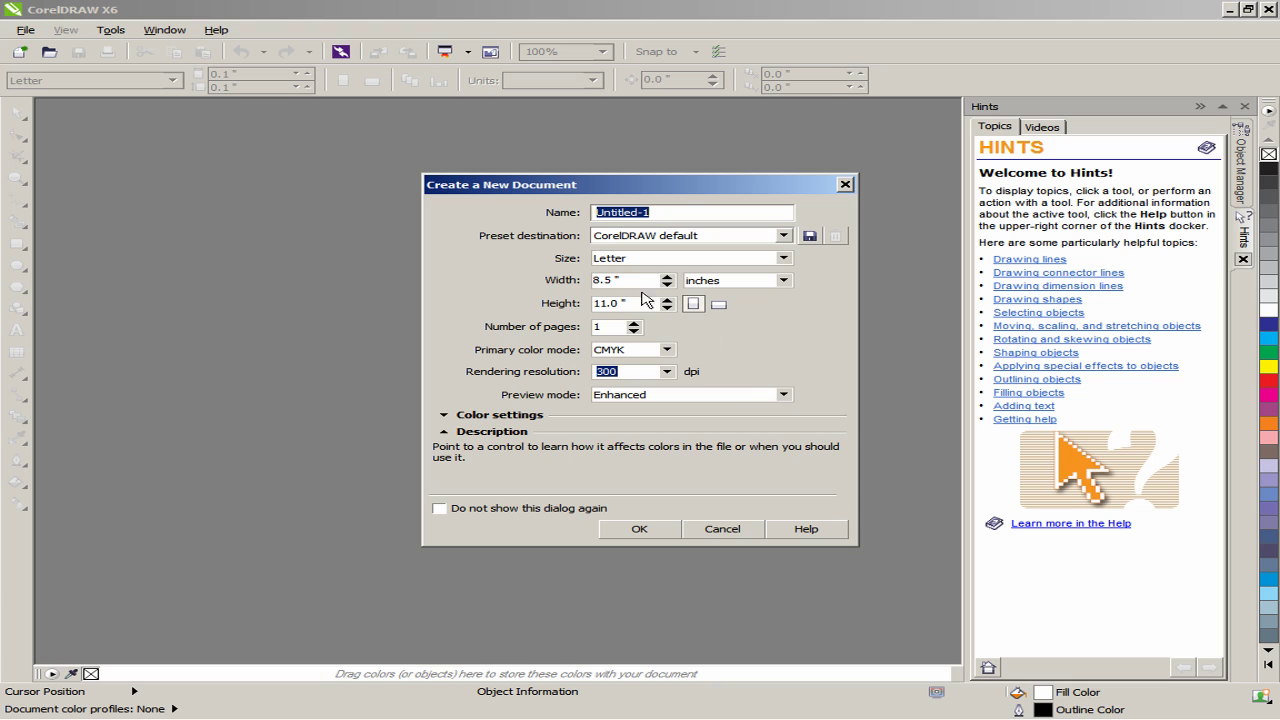
Step: Create a new 5.0 × 4.0 inch document with RGB as the primary colour mode
left_click(592, 279)
type("5")
key("Tab")
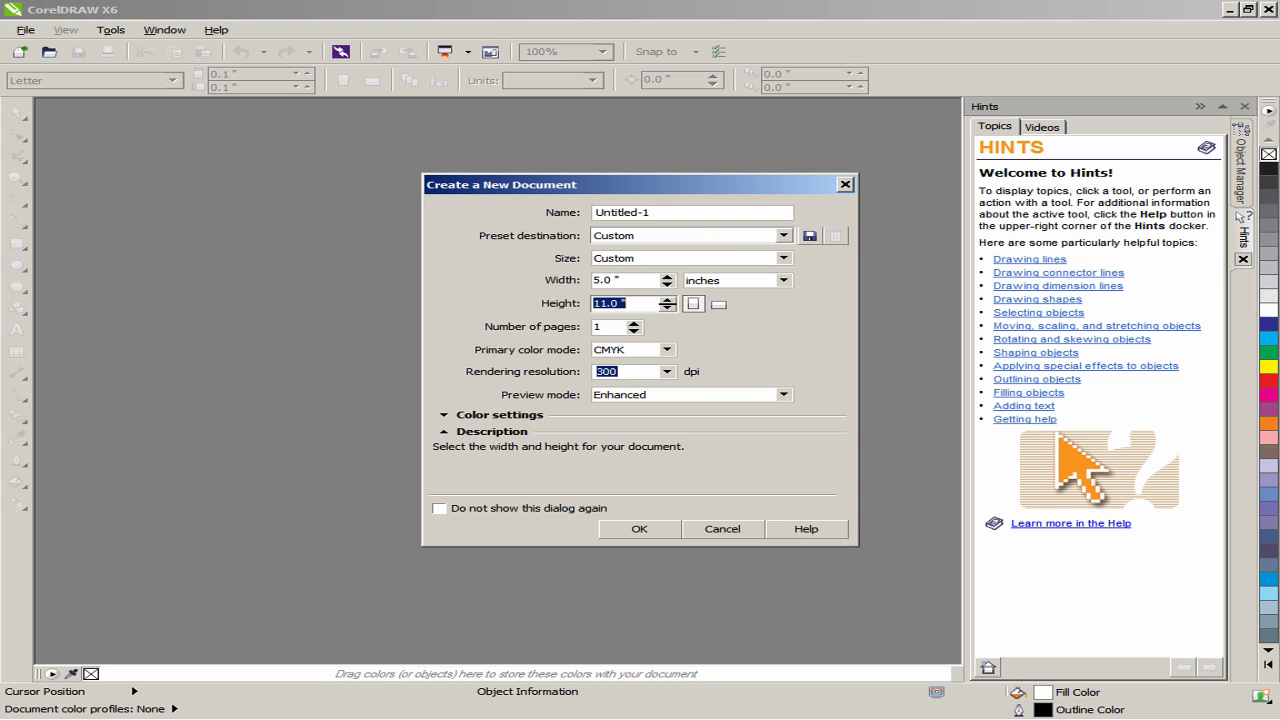
type("4")
key("Tab")
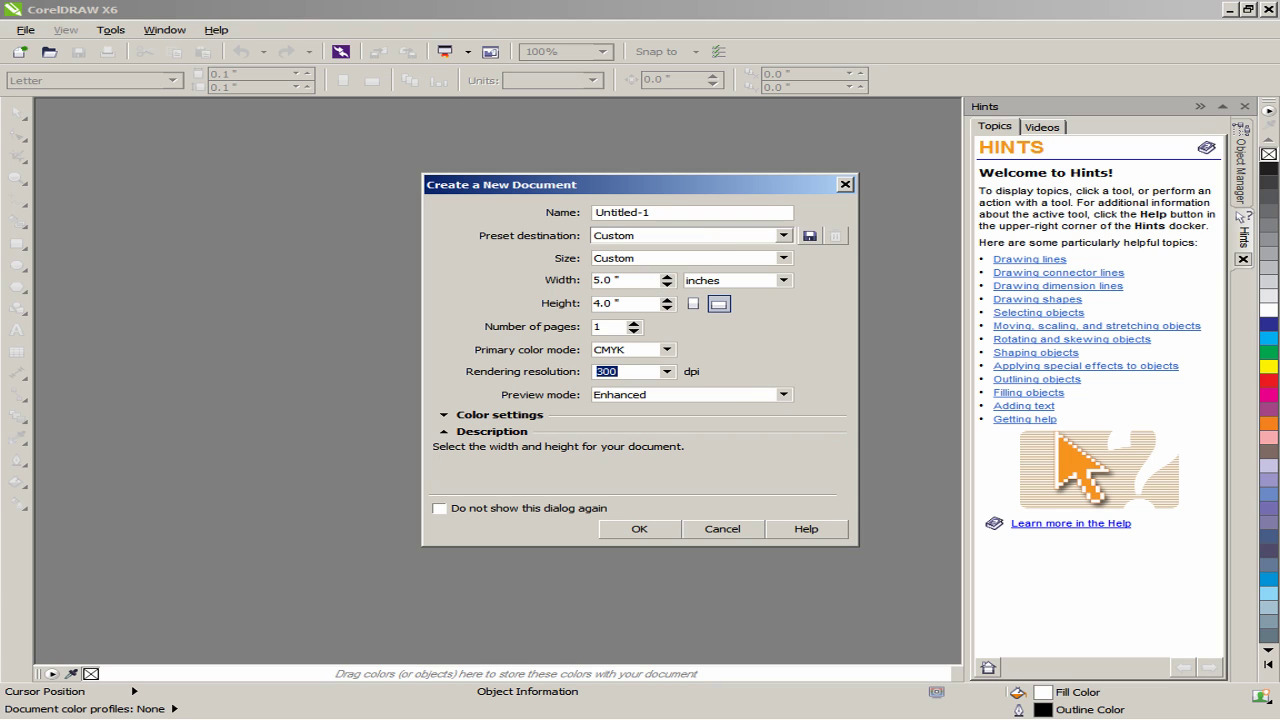
left_click(667, 350)
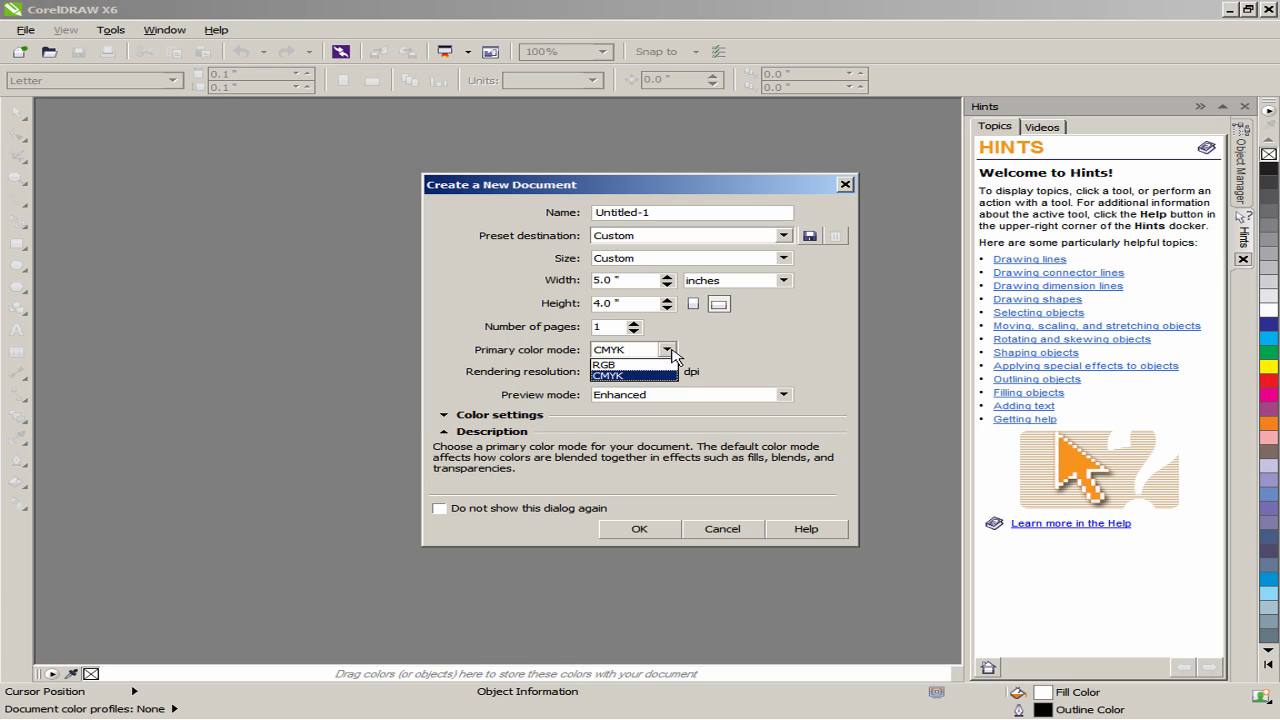
left_click(636, 365)
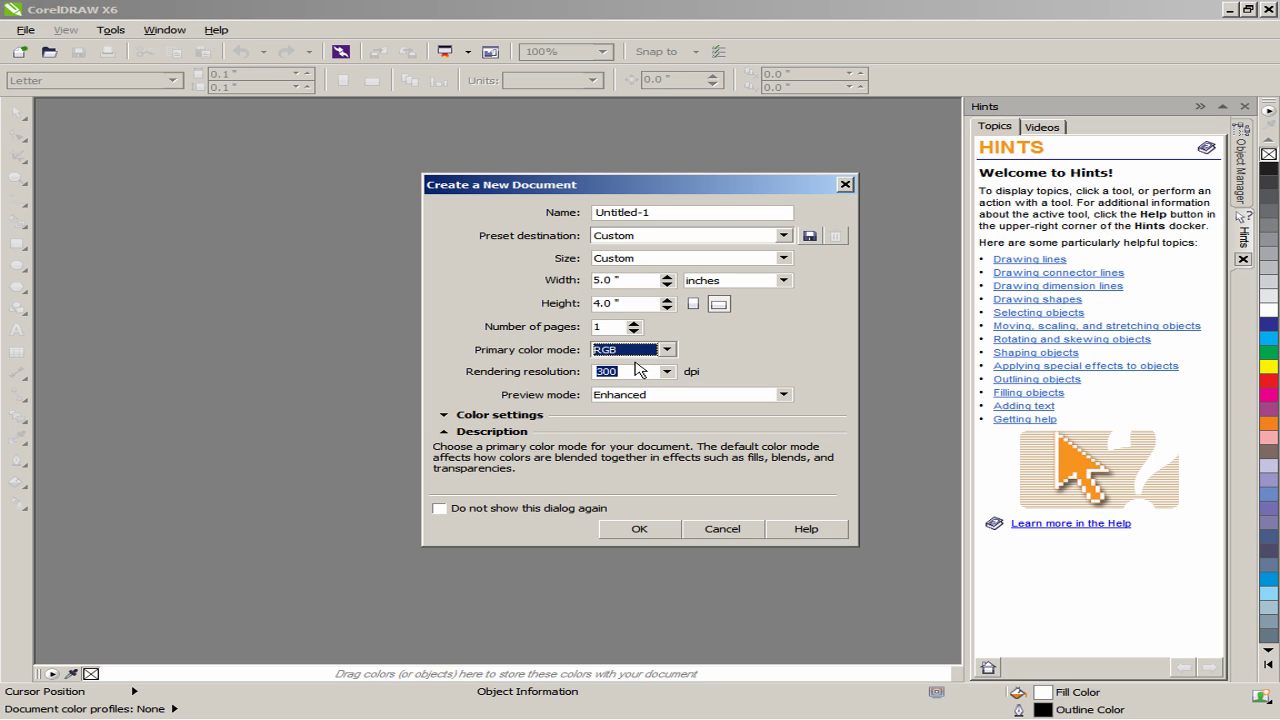
left_click(636, 372)
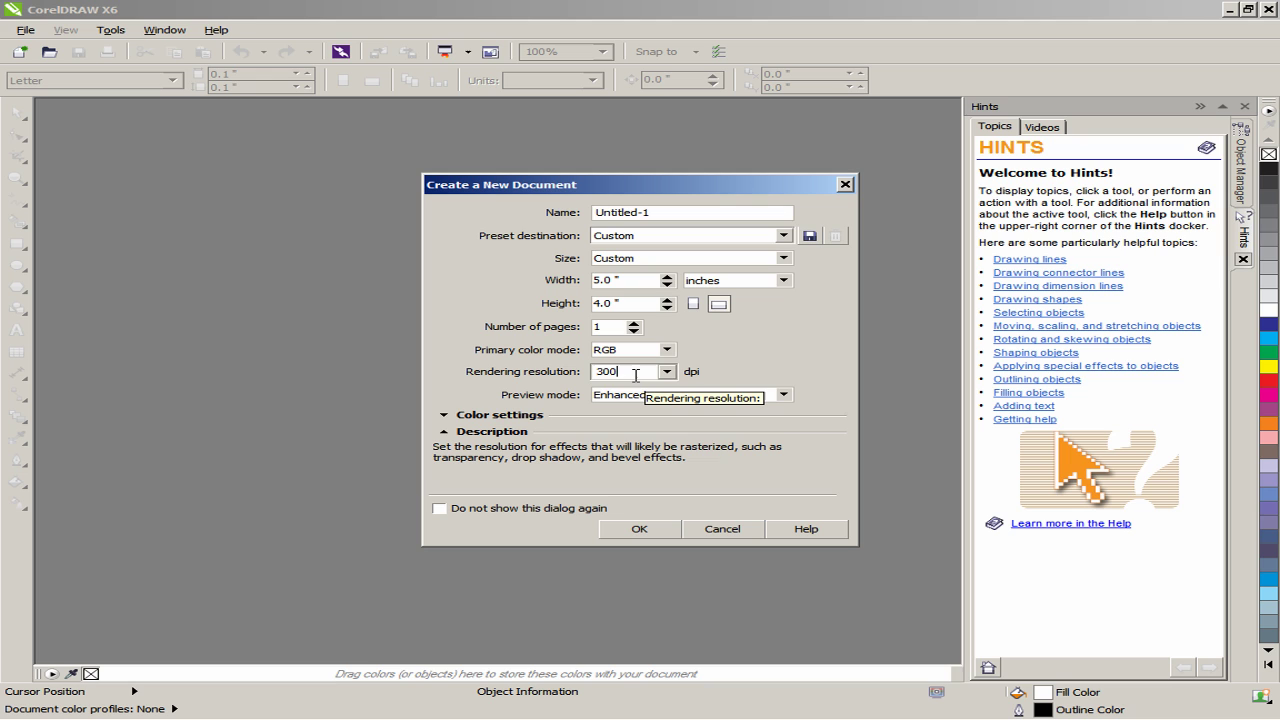
left_click(633, 529)
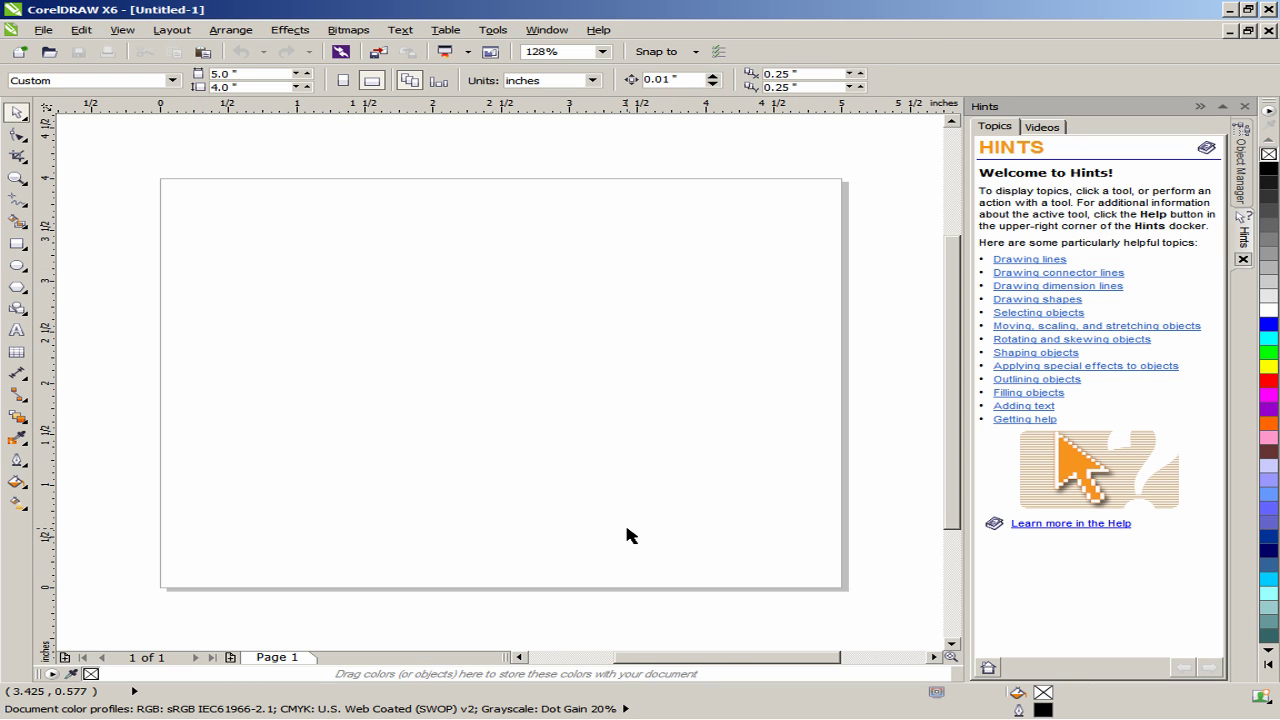
Step: Import hummingbird_vector.eps from the Desktop, bringing the EPS in as editable curves
right_click(447, 323)
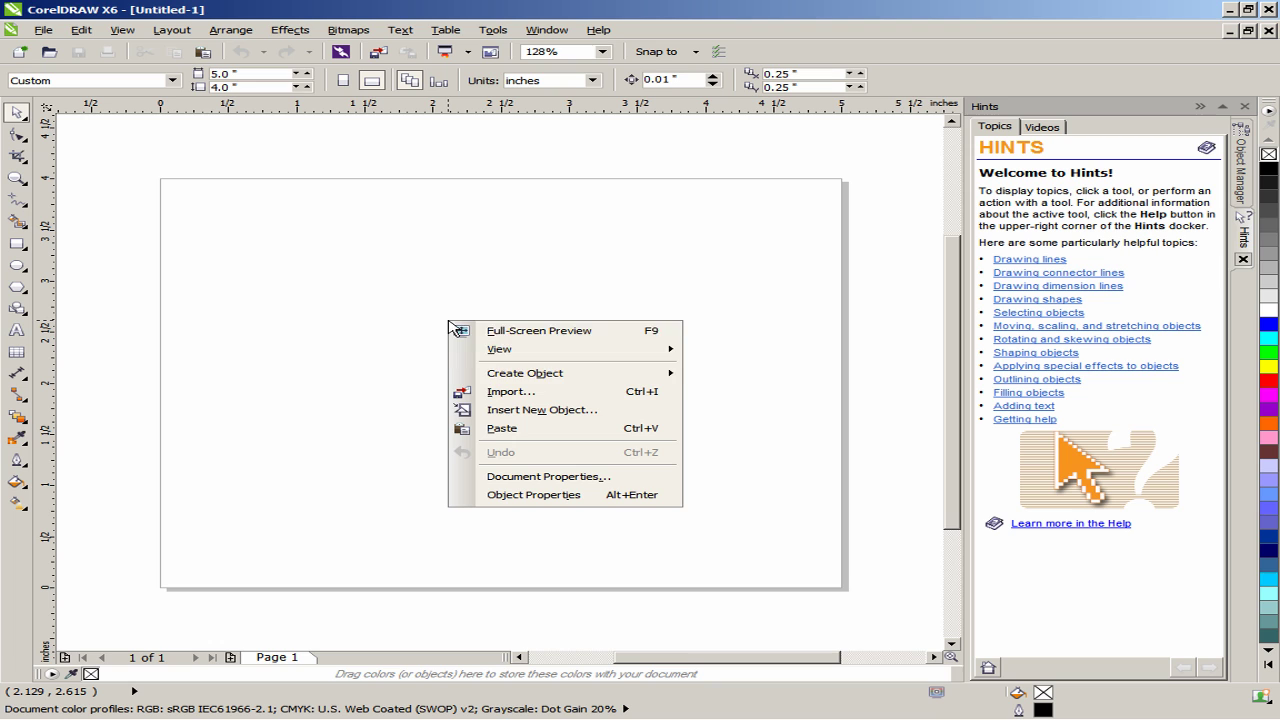
left_click(505, 392)
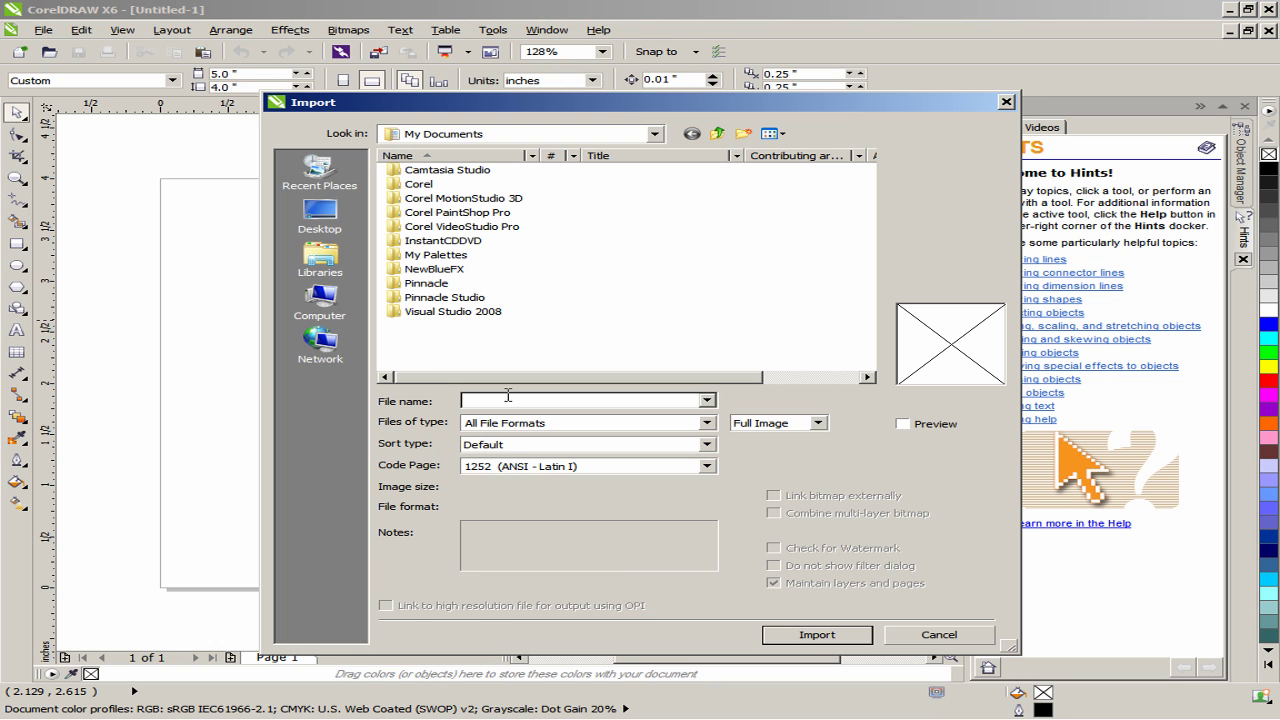
left_click(366, 225)
left_click(418, 275)
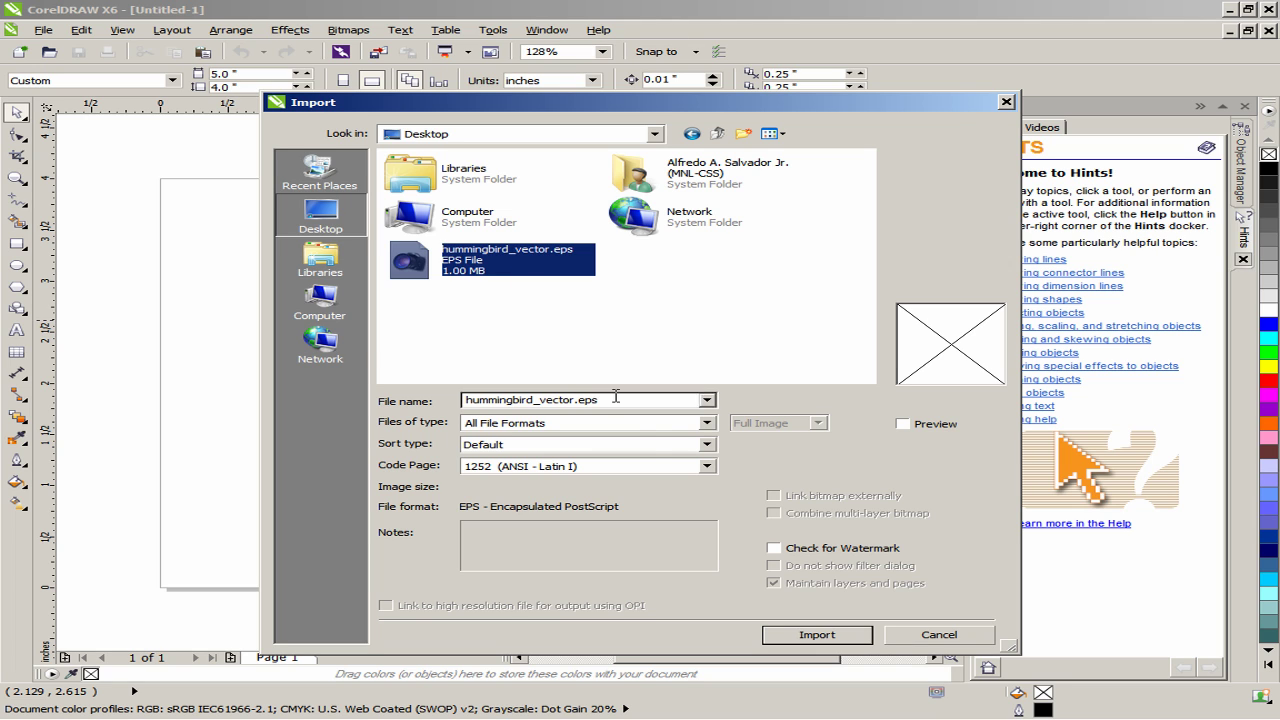
left_click(830, 638)
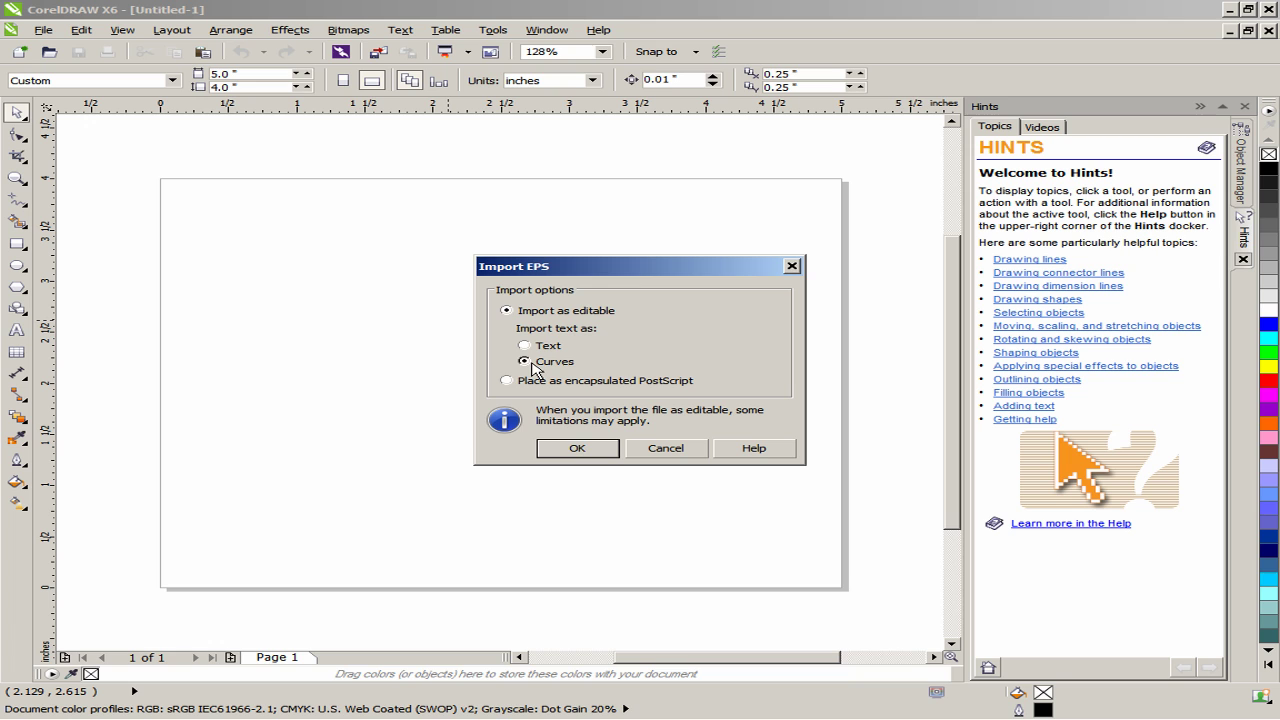
left_click(580, 449)
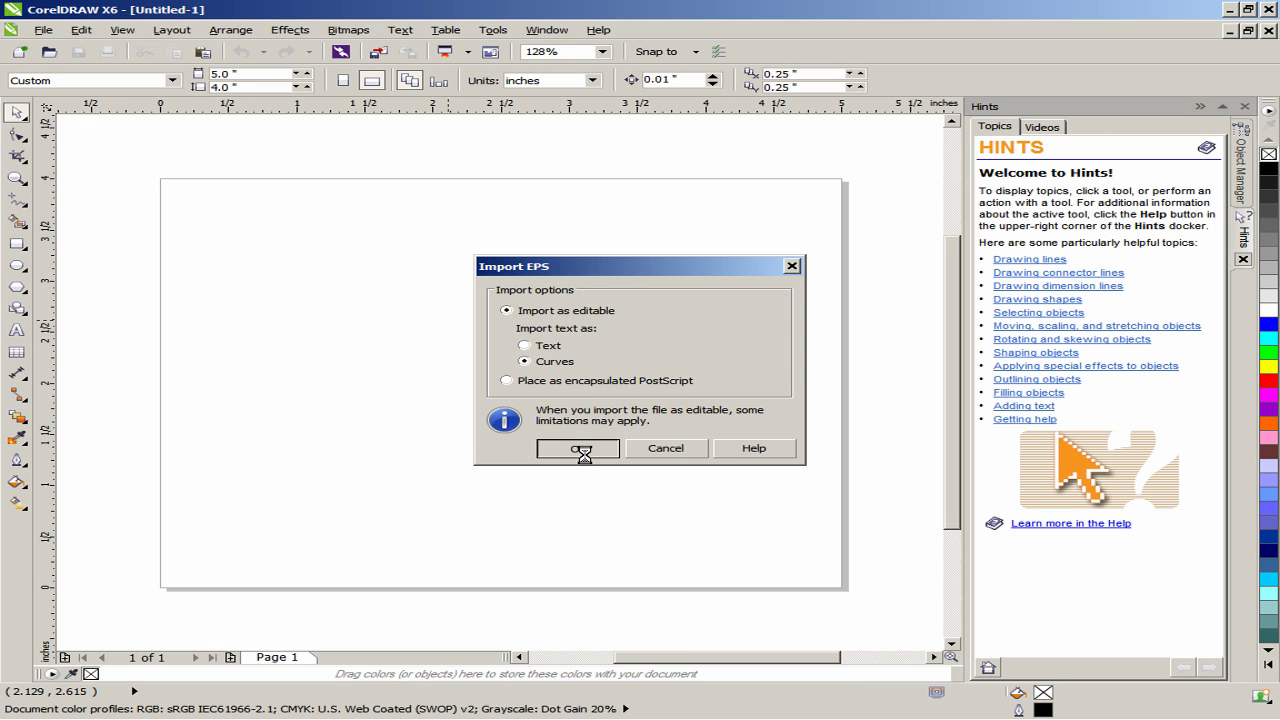
Step: Place the imported artwork, centre it on the page, and ungroup it
left_click(279, 221)
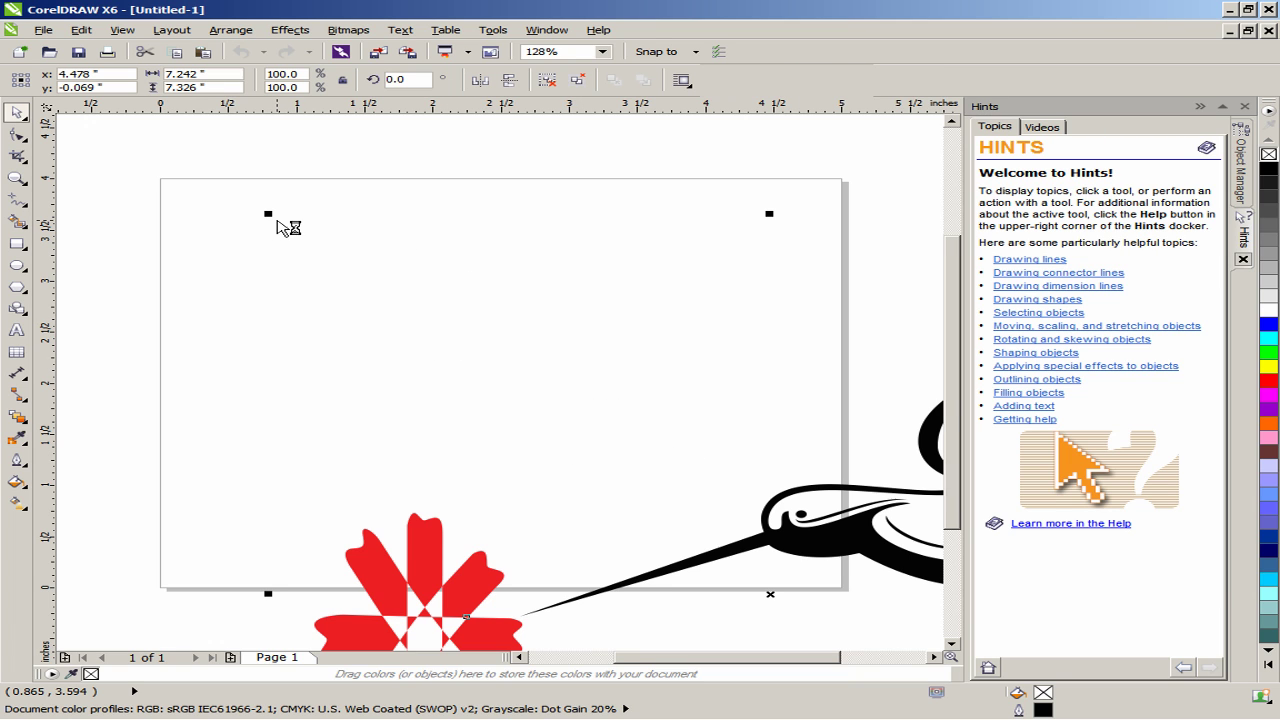
key("p")
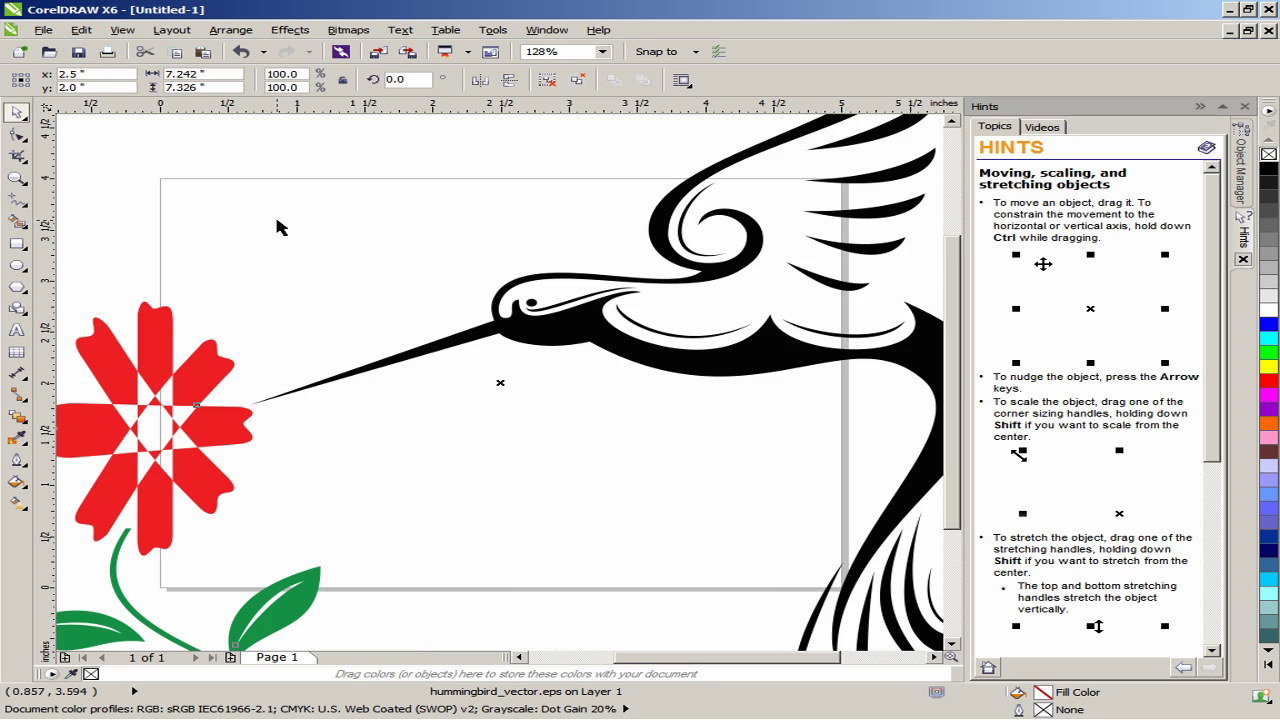
left_click(552, 331)
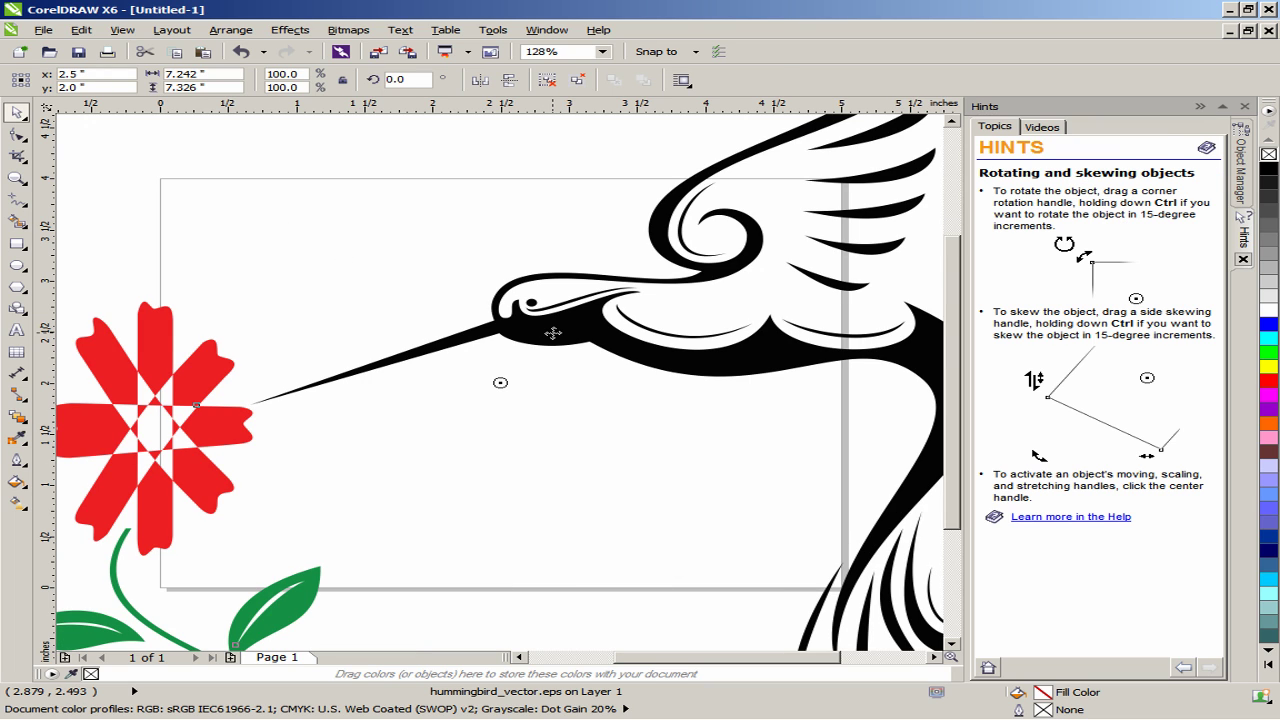
right_click(554, 334)
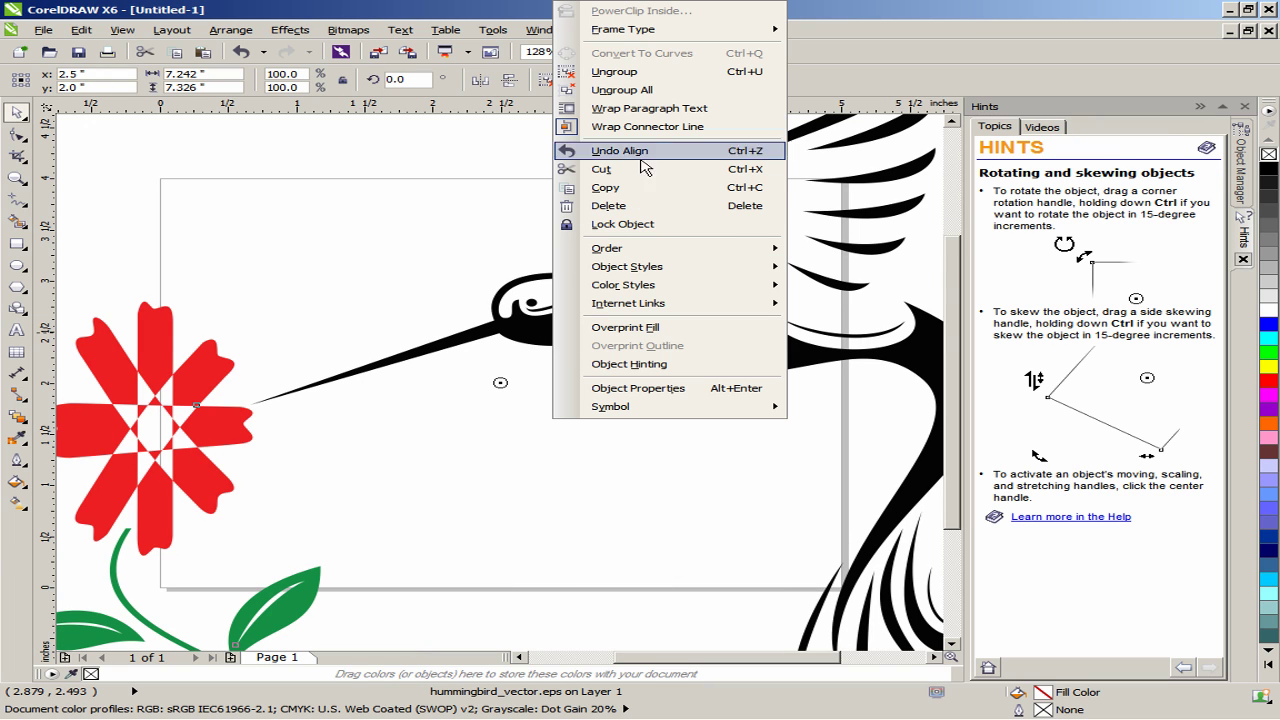
left_click(697, 73)
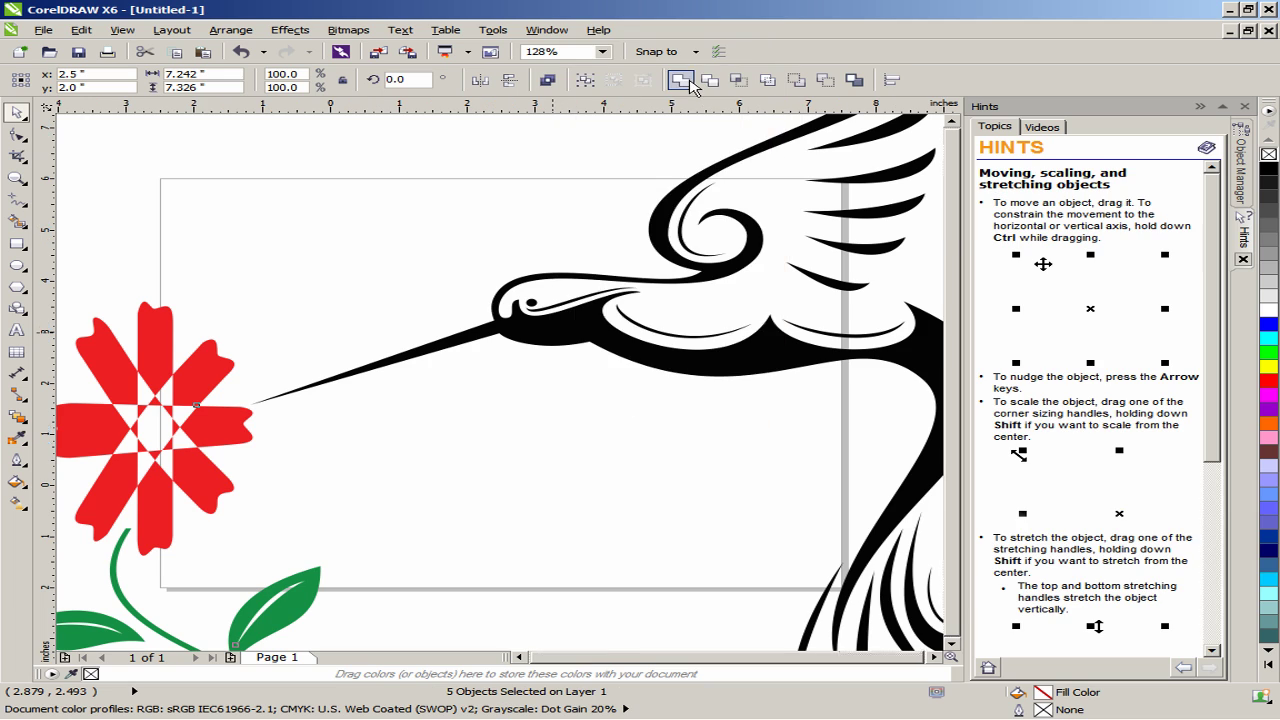
Step: Delete the flower and its leaves, then scale the hummingbird to 3.5 inches tall
key("F3")
left_click_drag(176, 312, 471, 617)
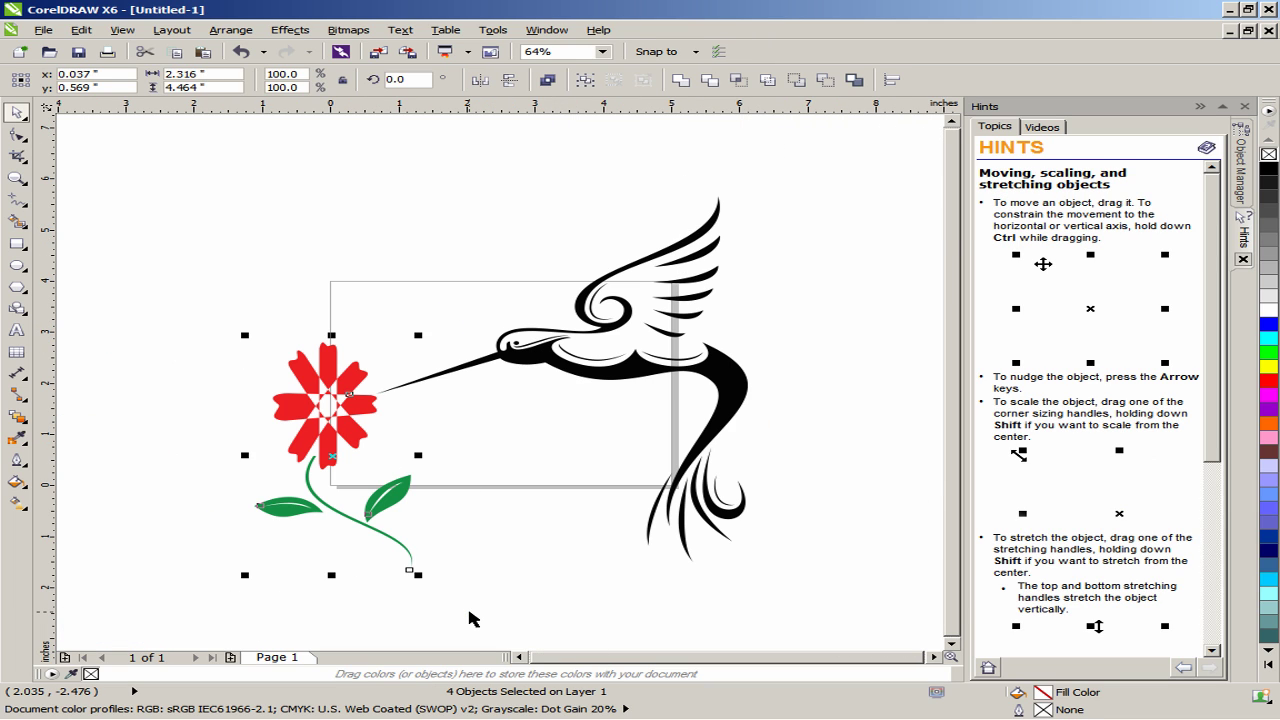
key("Delete")
left_click(590, 380)
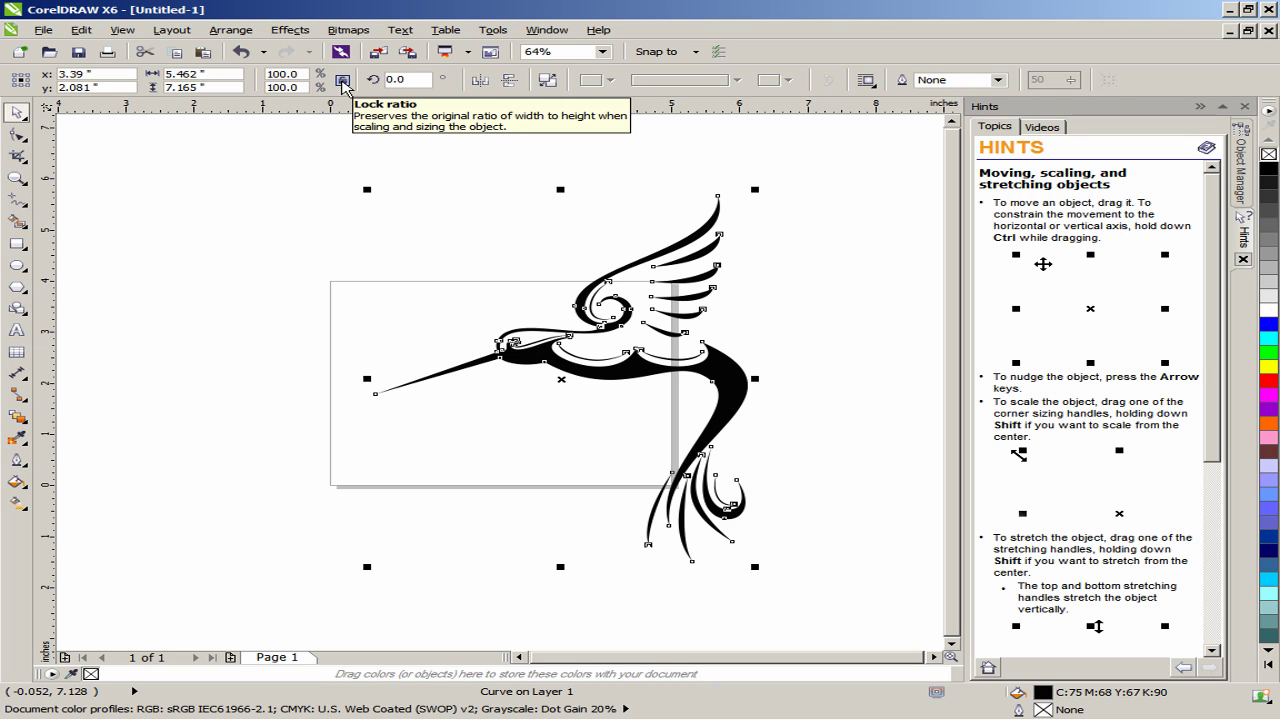
left_click_drag(212, 87, 165, 87)
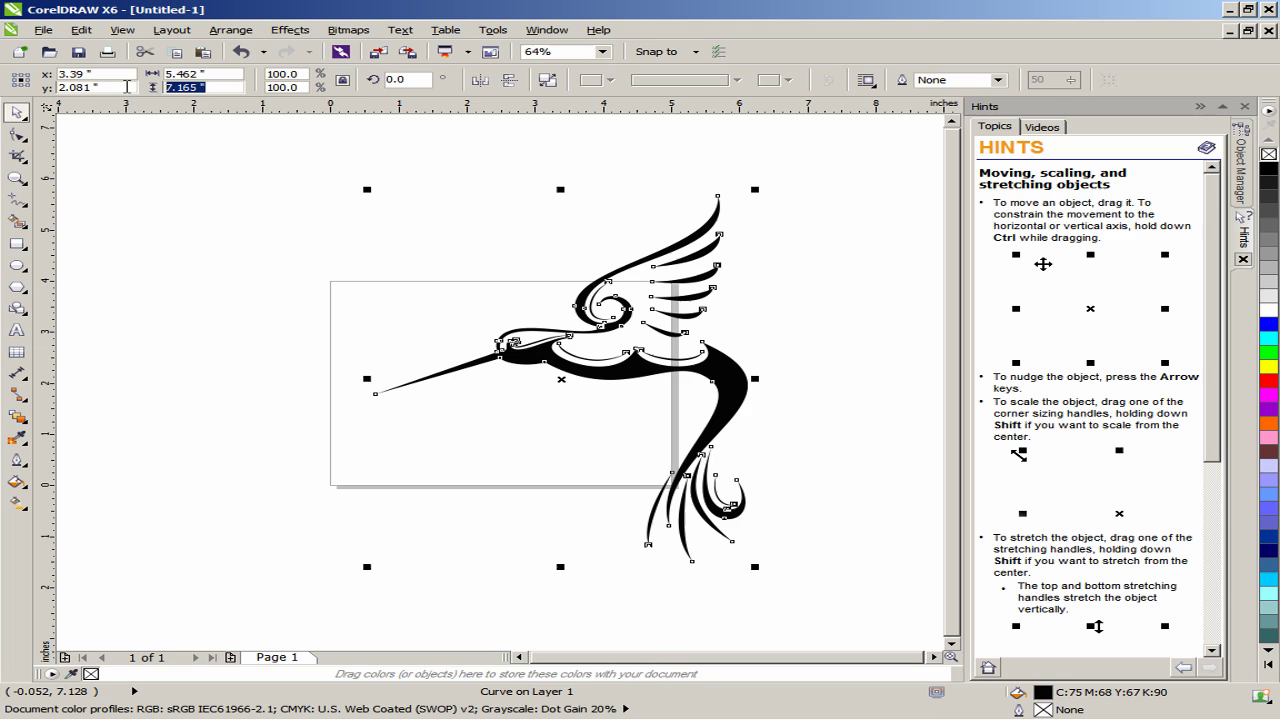
type("3.5")
key("Return")
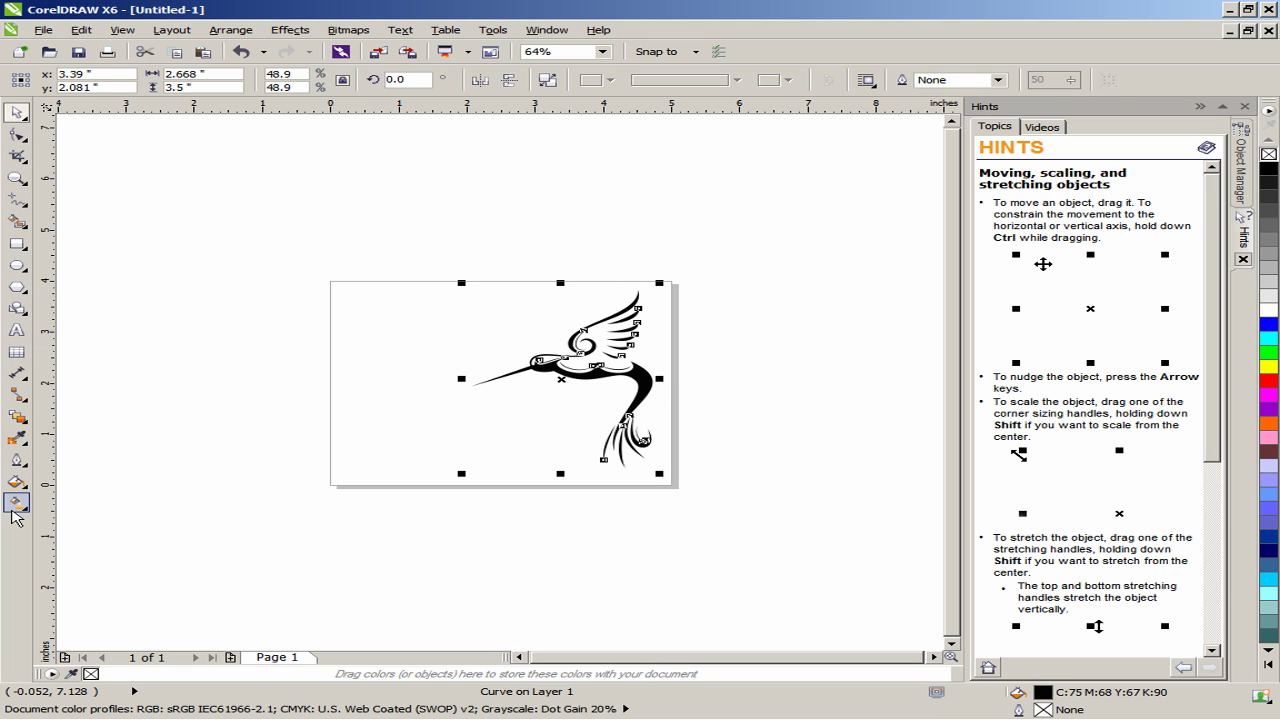
Step: Lay a linear gradient from beak to wingtip with purple, red and orange colour stops
left_click(14, 508)
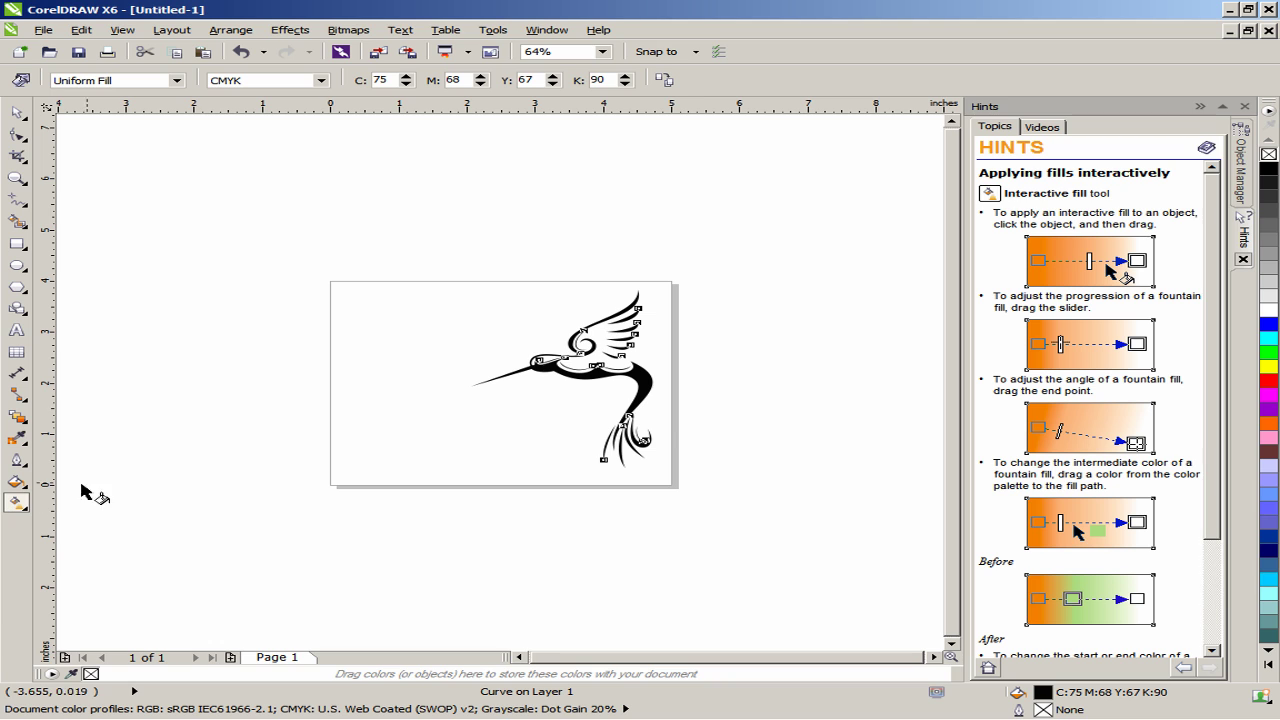
scroll(493, 382, "up", 2)
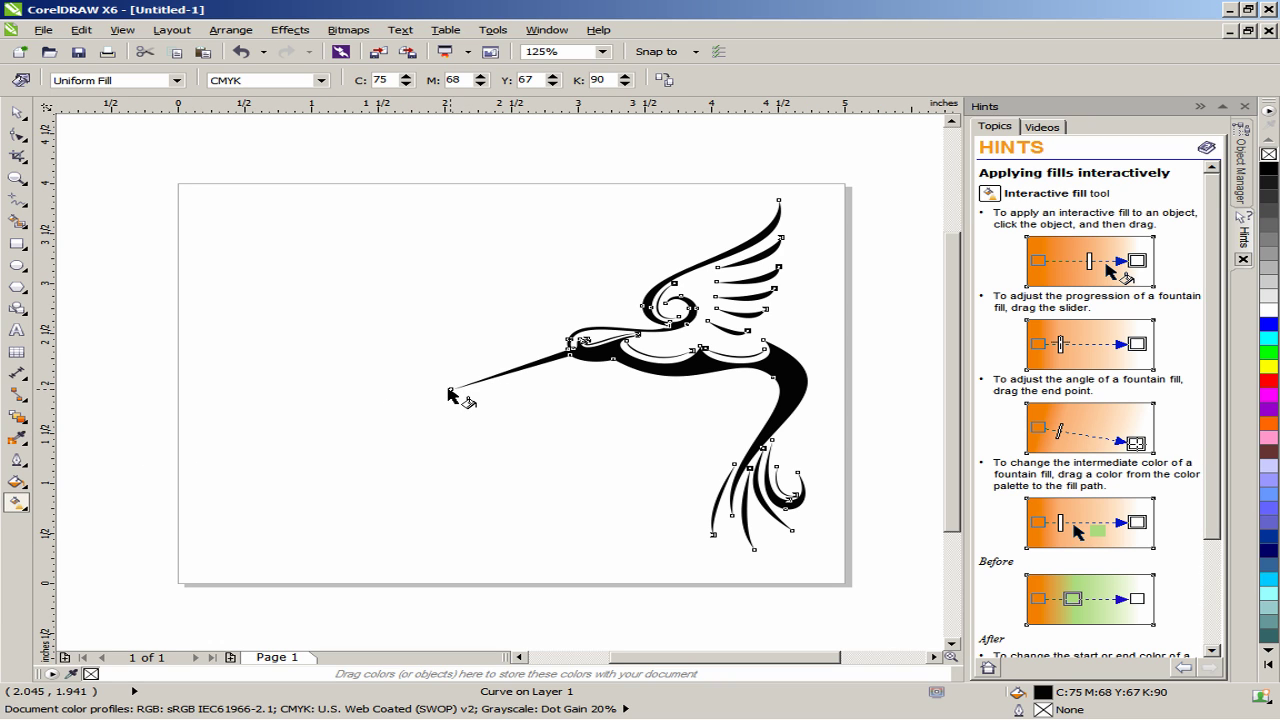
left_click_drag(451, 389, 778, 199)
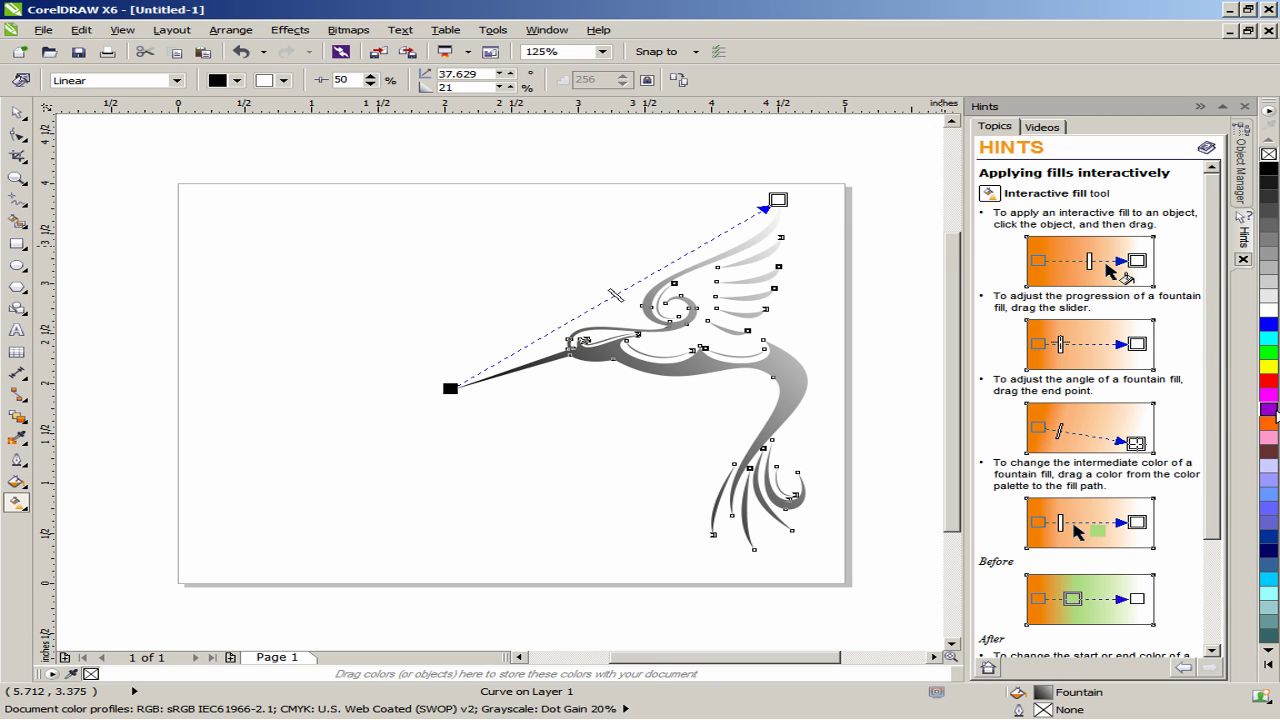
left_click_drag(1268, 409, 540, 338)
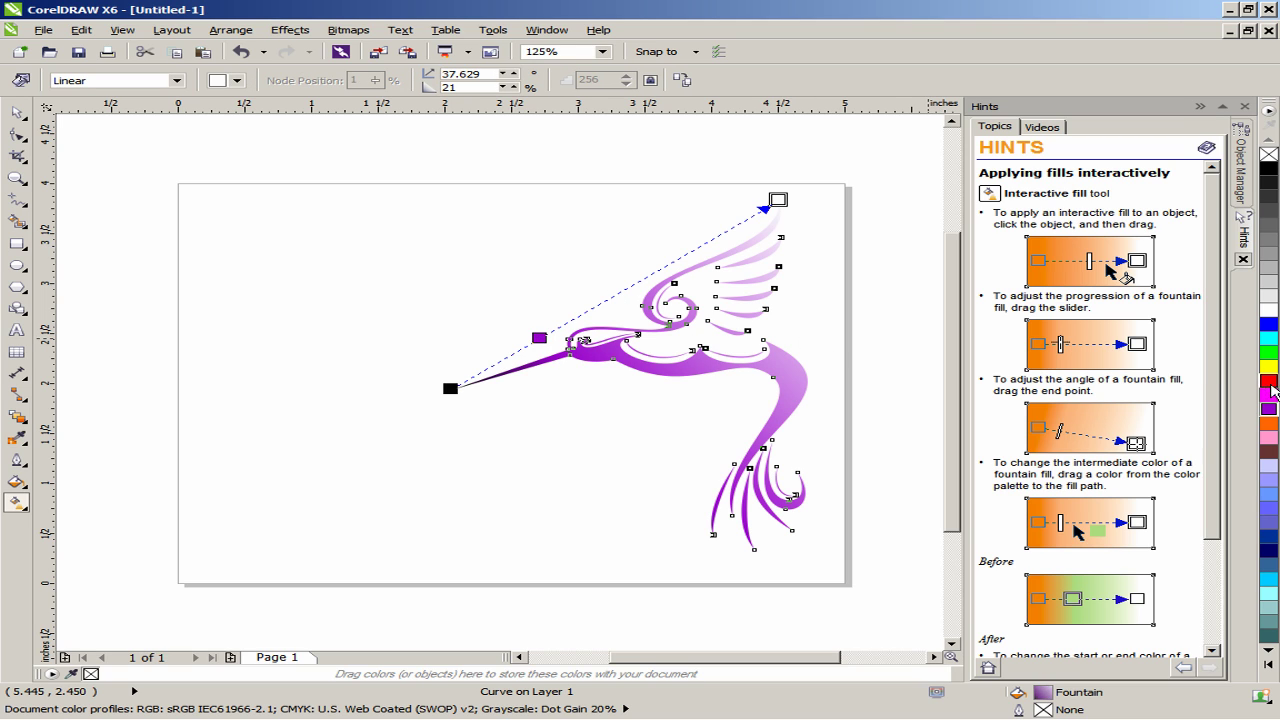
left_click_drag(1268, 381, 620, 290)
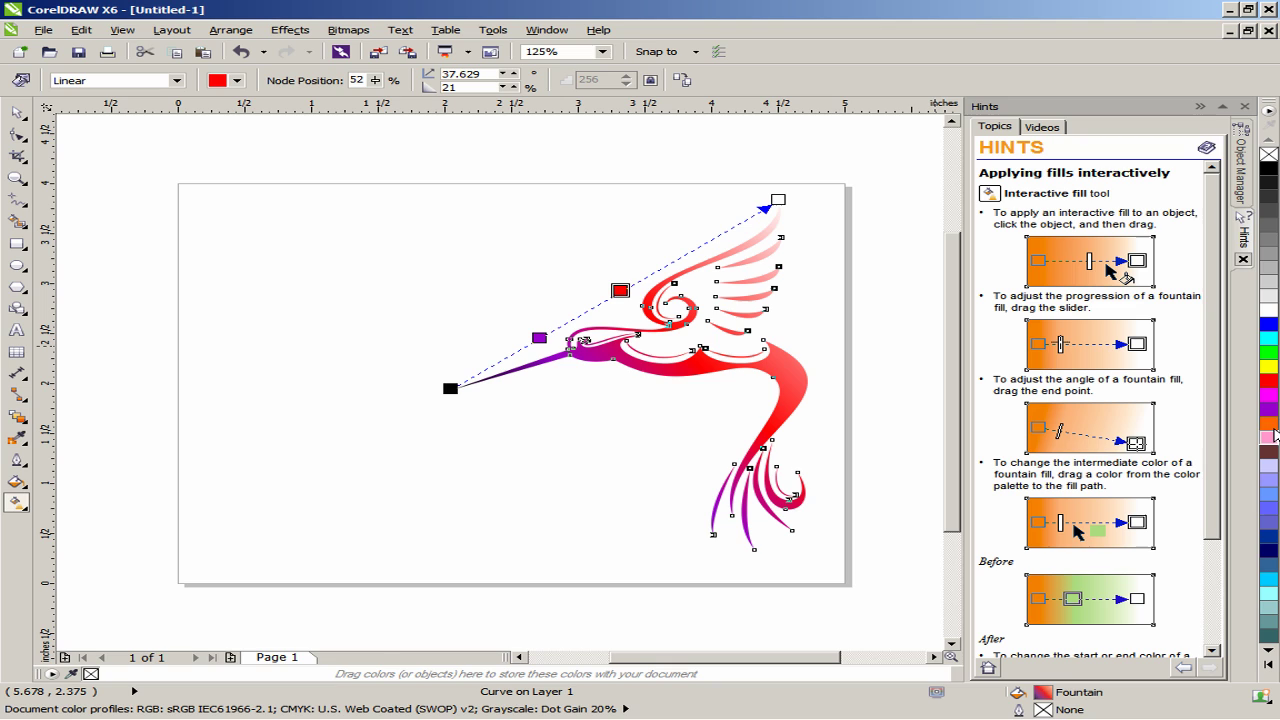
left_click_drag(1268, 423, 689, 250)
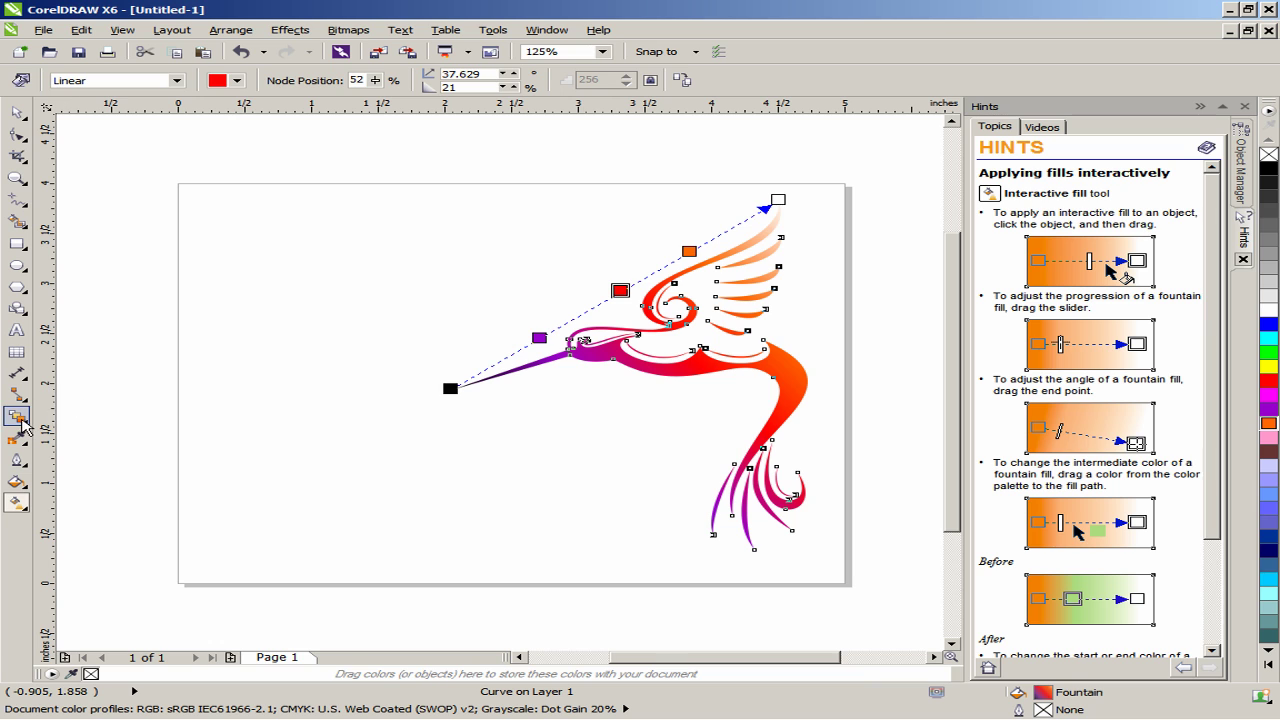
left_click(20, 420)
left_click(26, 428)
left_click(90, 467)
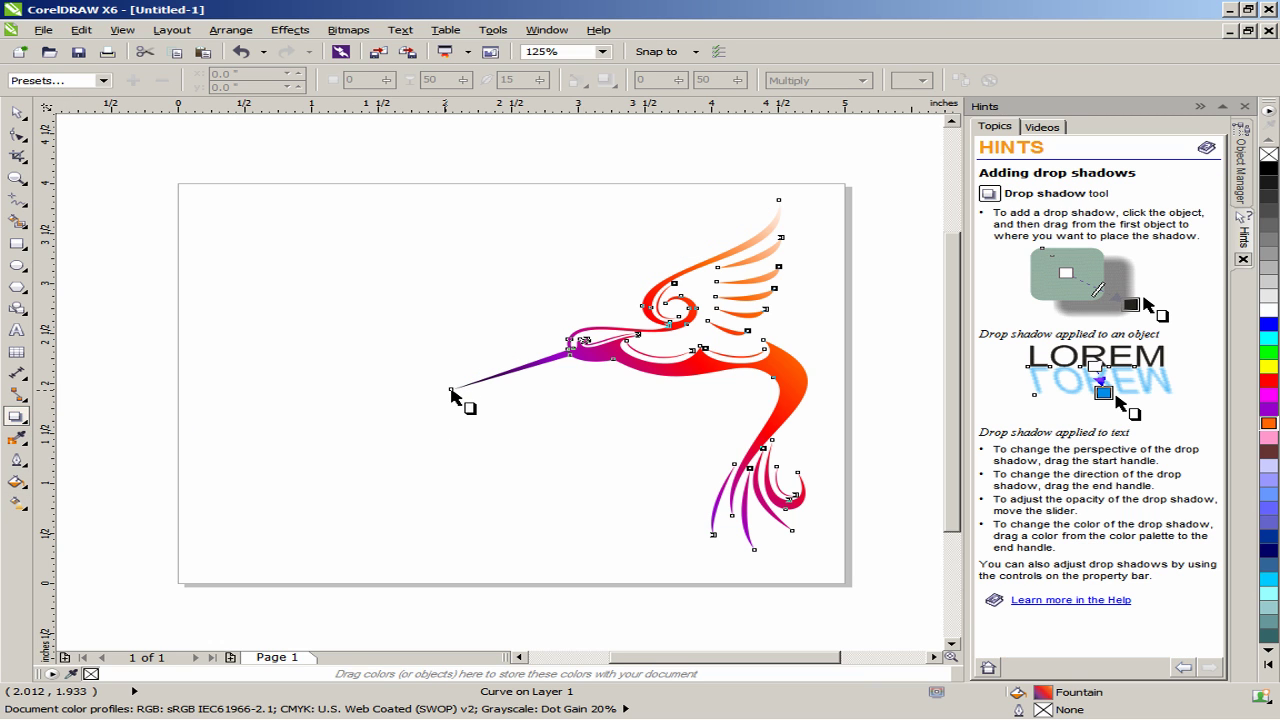
Step: Cast a drop shadow from beak toward tail with opacity 95 and feathering 5
left_click_drag(455, 390, 815, 408)
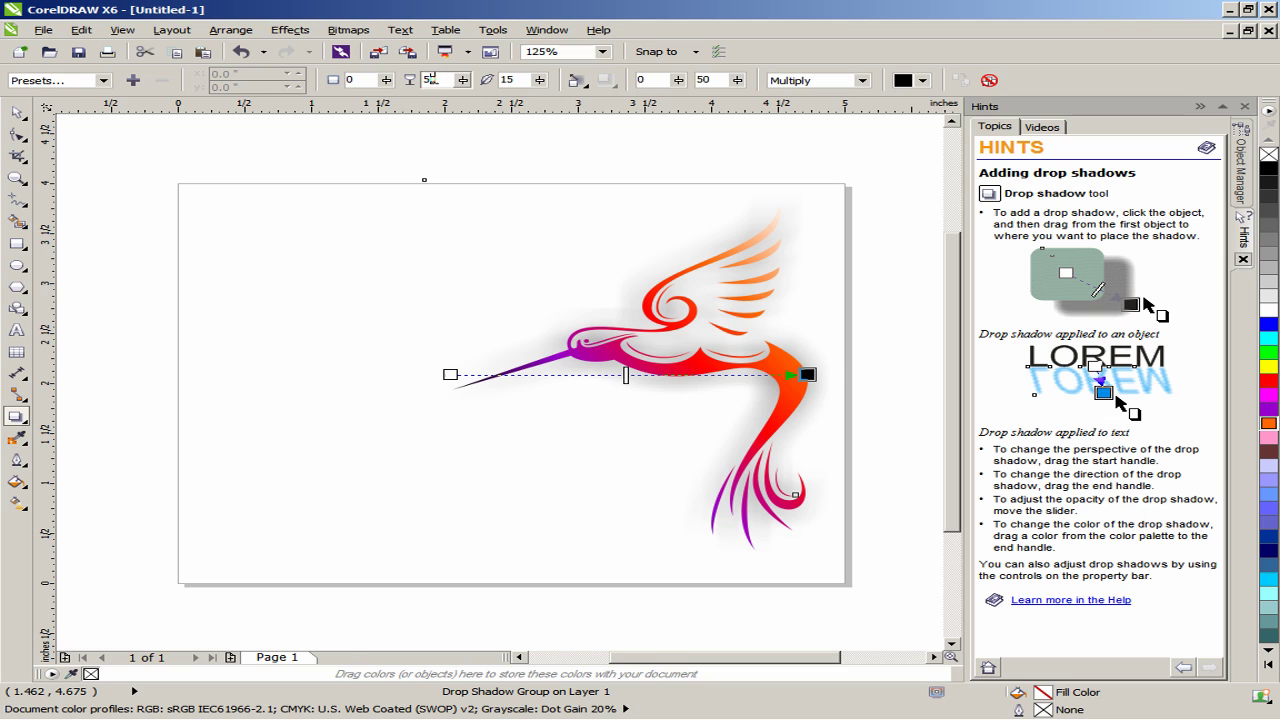
type("95")
key("Return")
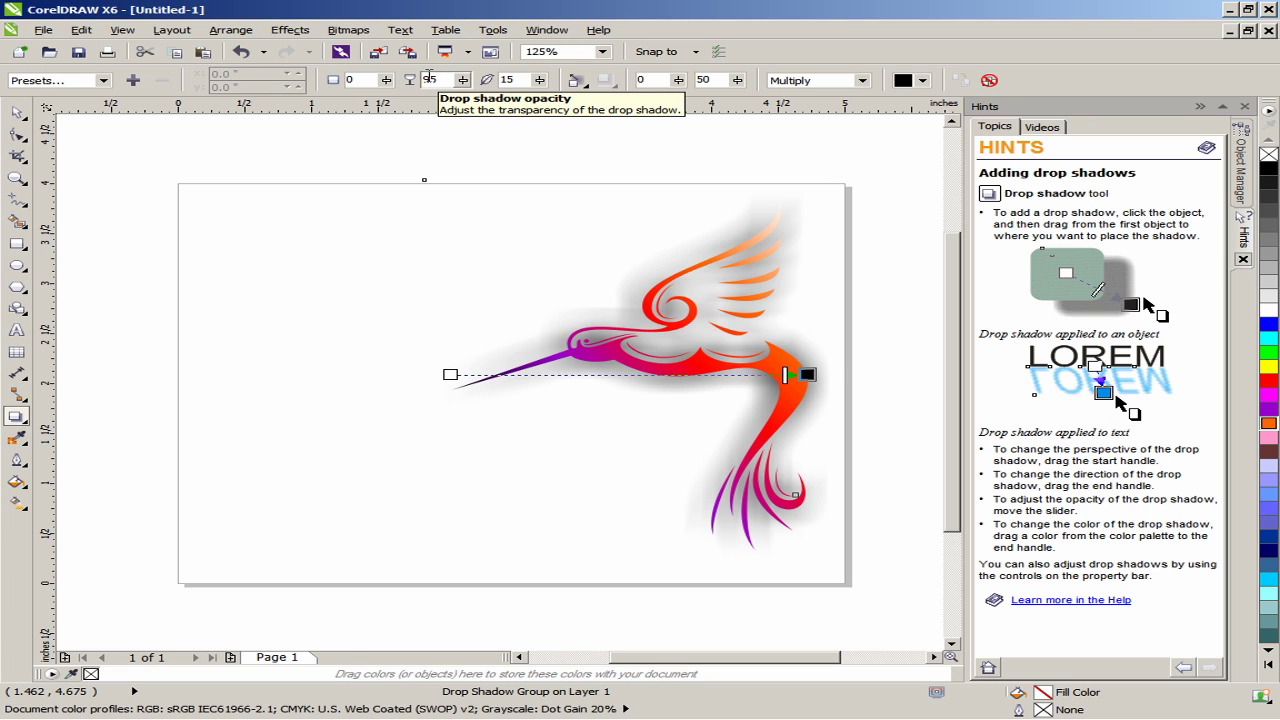
type("5")
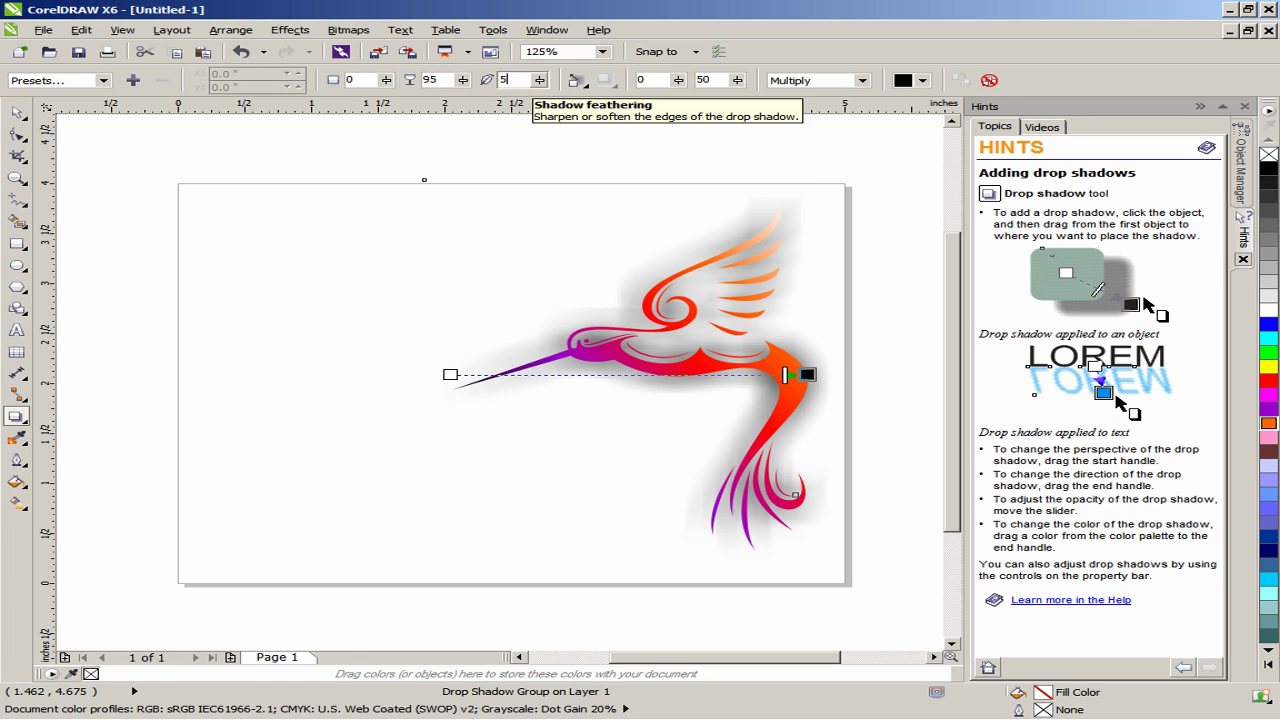
key("Return")
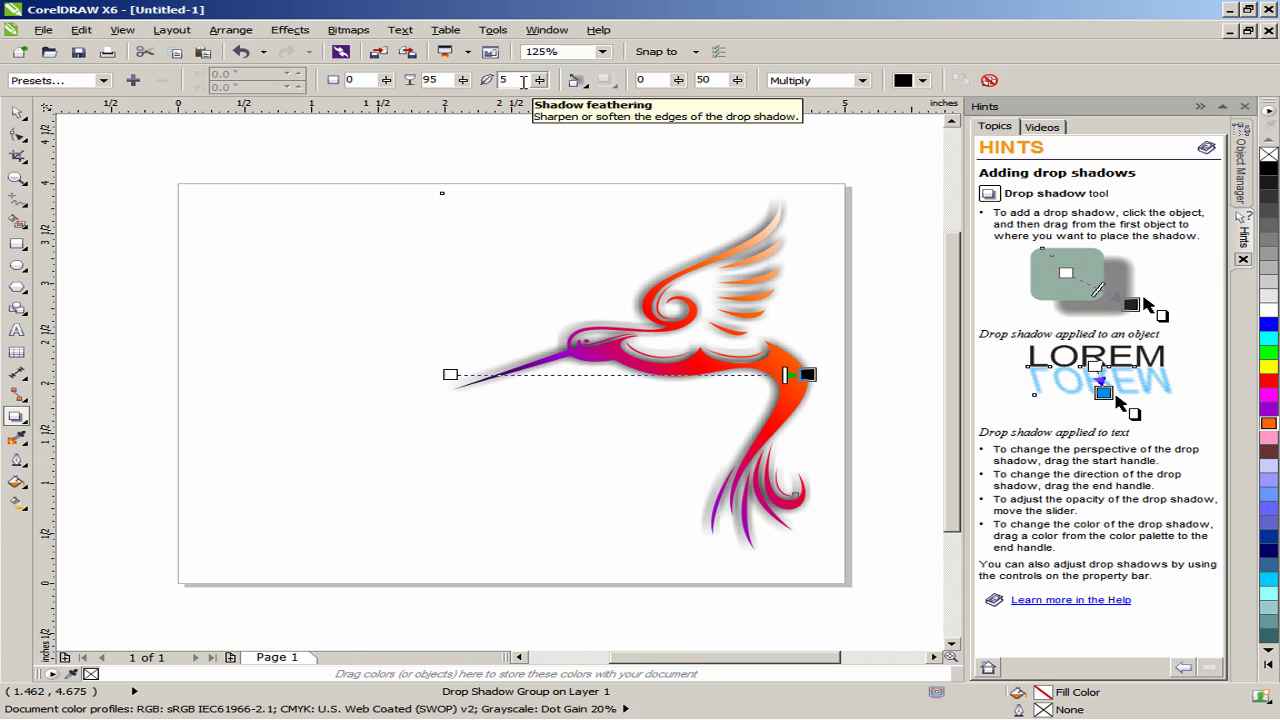
Step: Set the shadow's feathering direction to Inside, blending mode to Normal, and colour to white
left_click(578, 82)
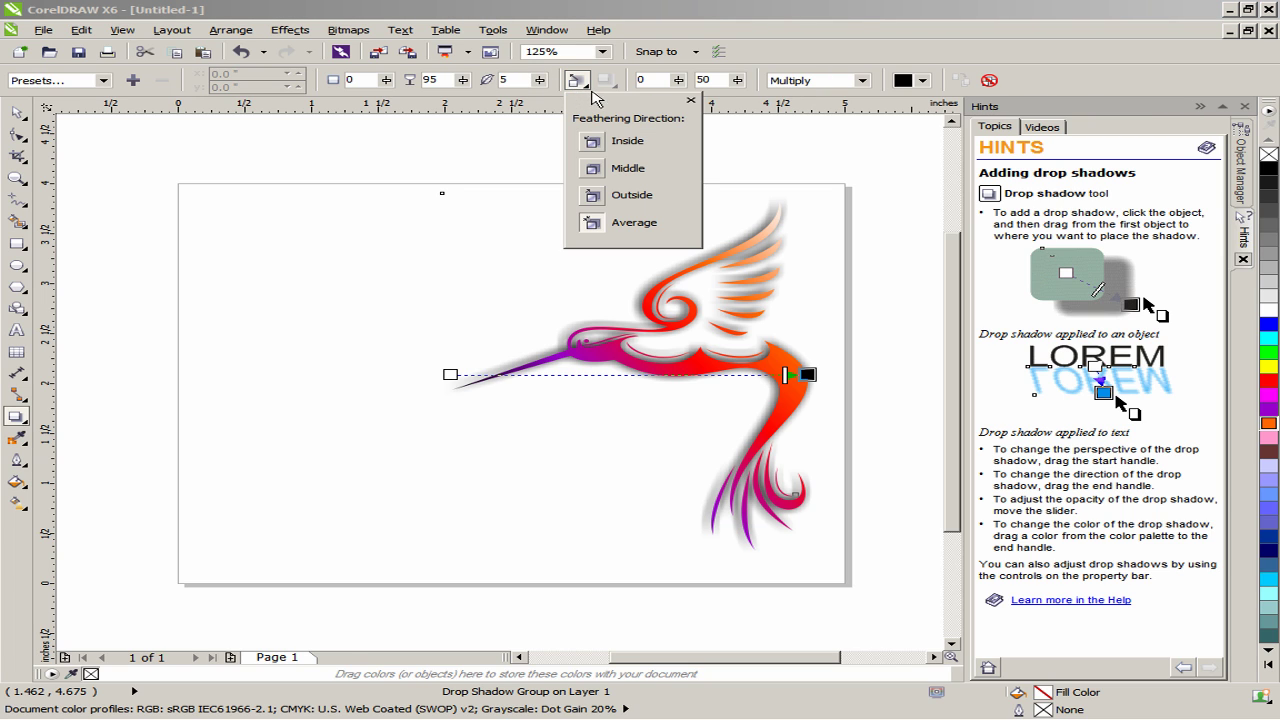
left_click(596, 146)
left_click(806, 82)
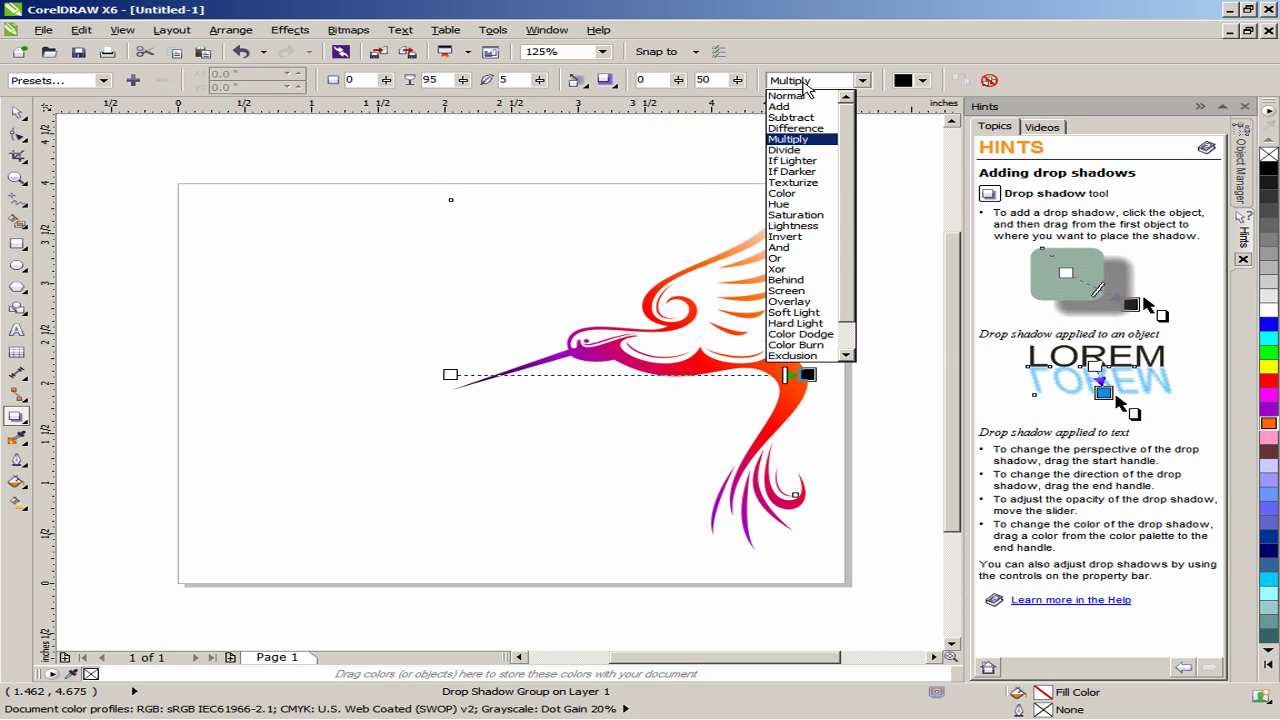
left_click(810, 96)
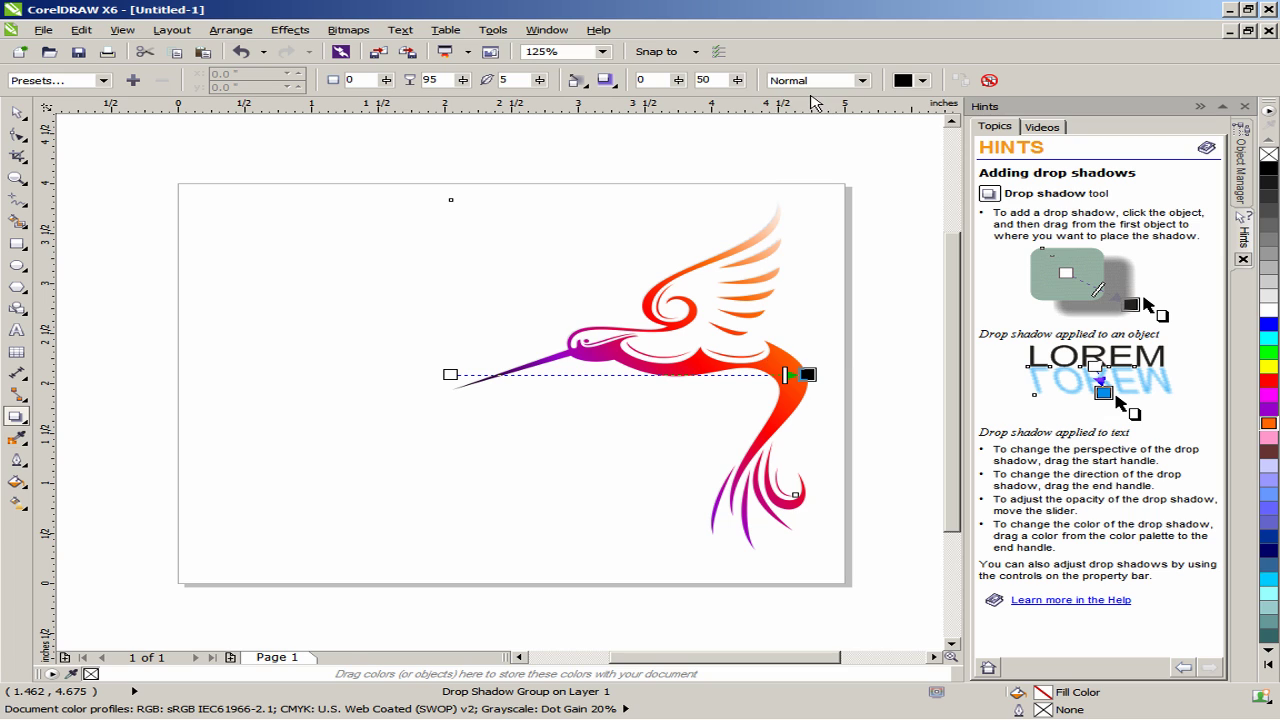
left_click(921, 80)
left_click(971, 111)
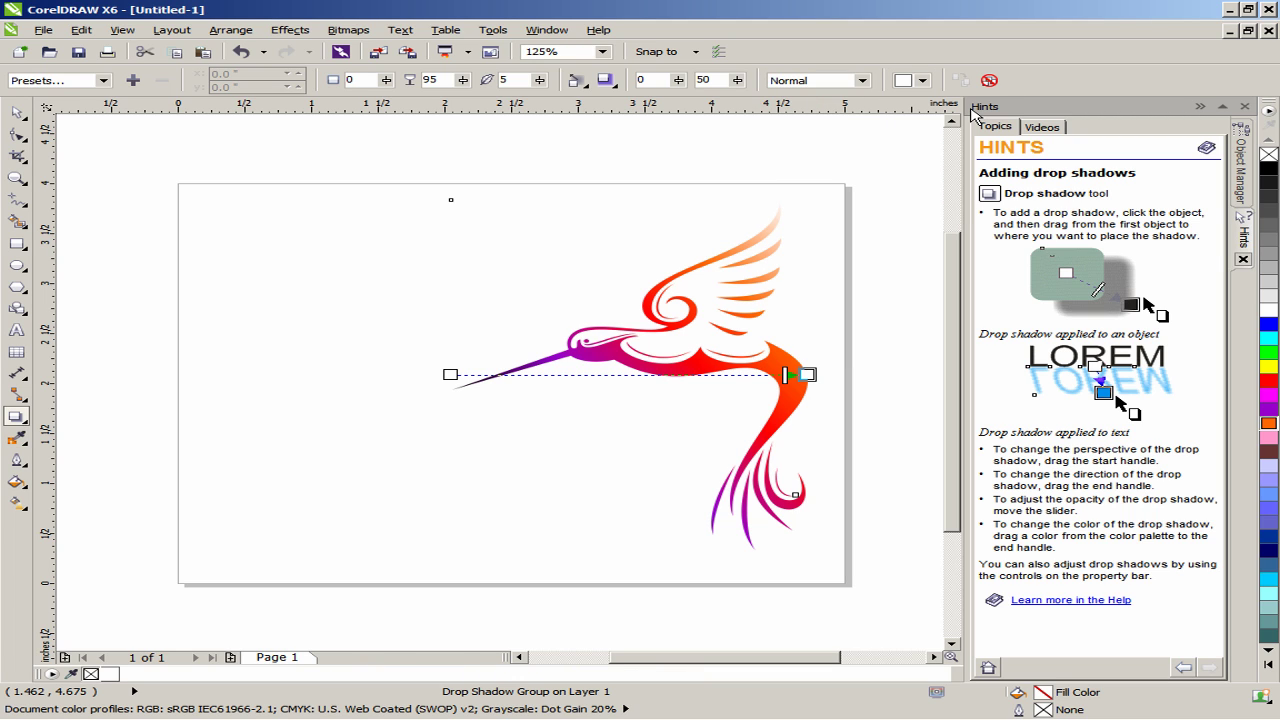
Step: In the Object Manager, move the lens rectangle above the bird curve and group the two
key("space")
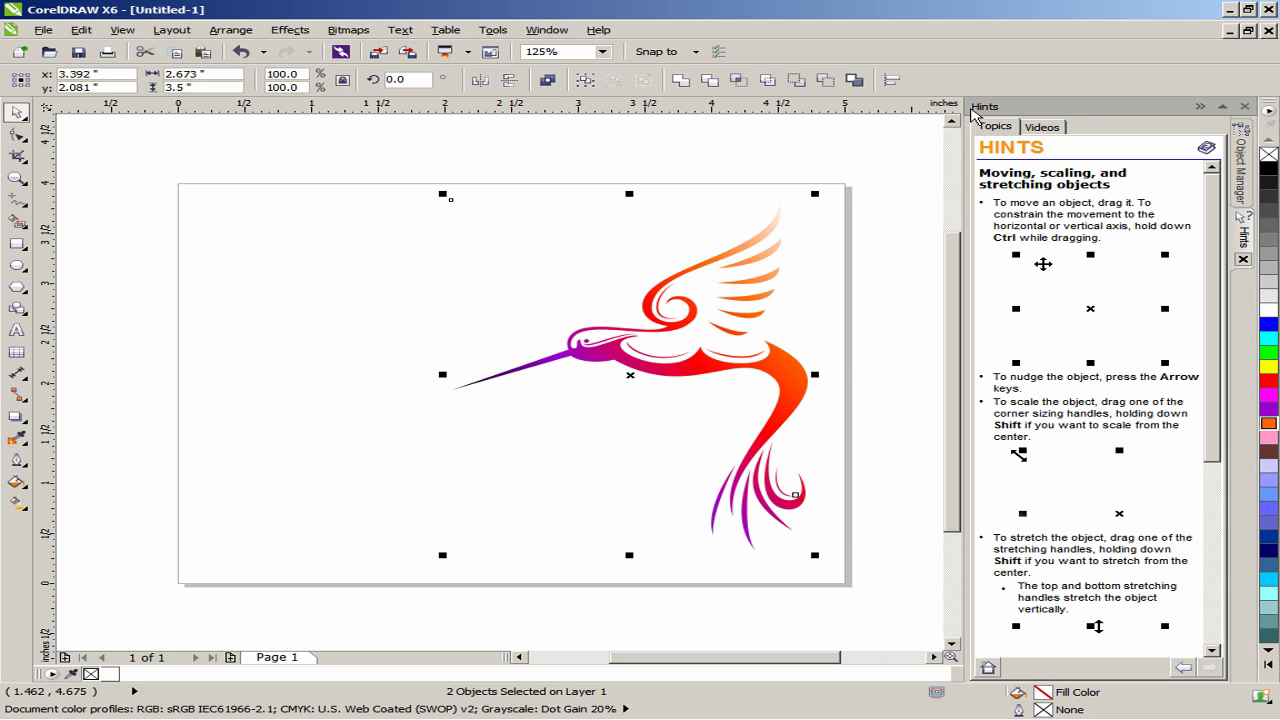
left_click(882, 203)
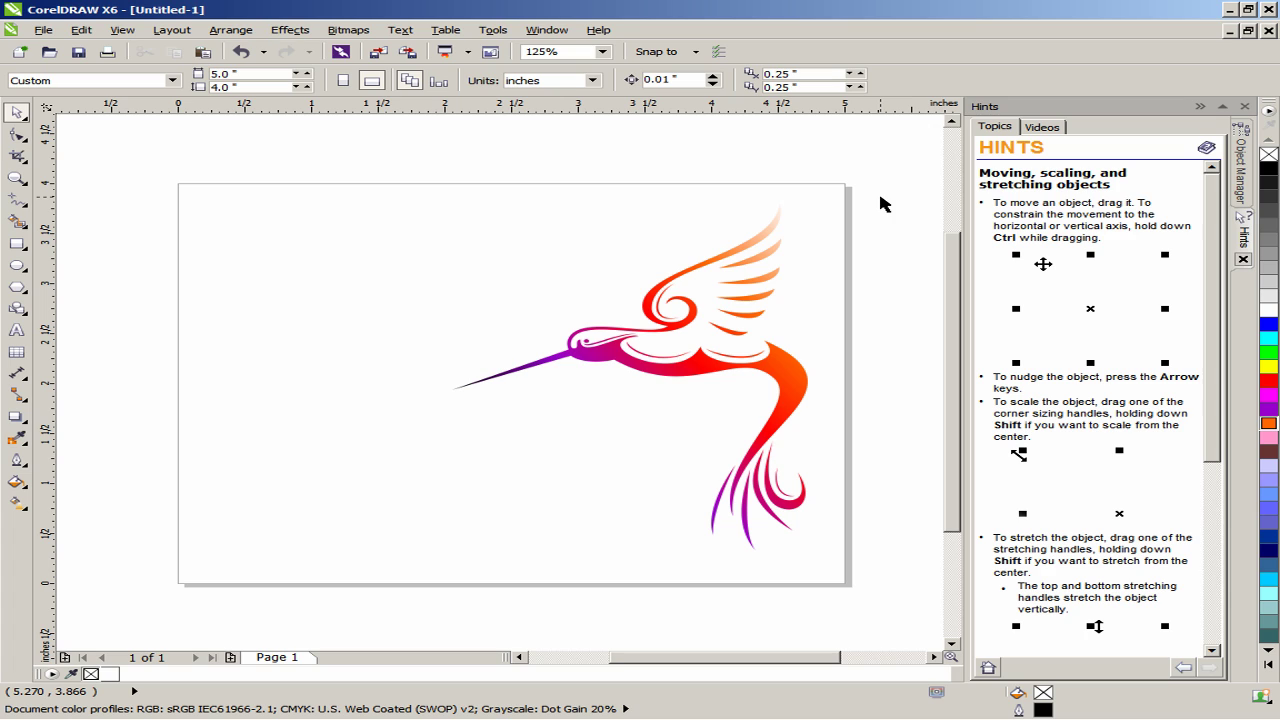
left_click(1243, 182)
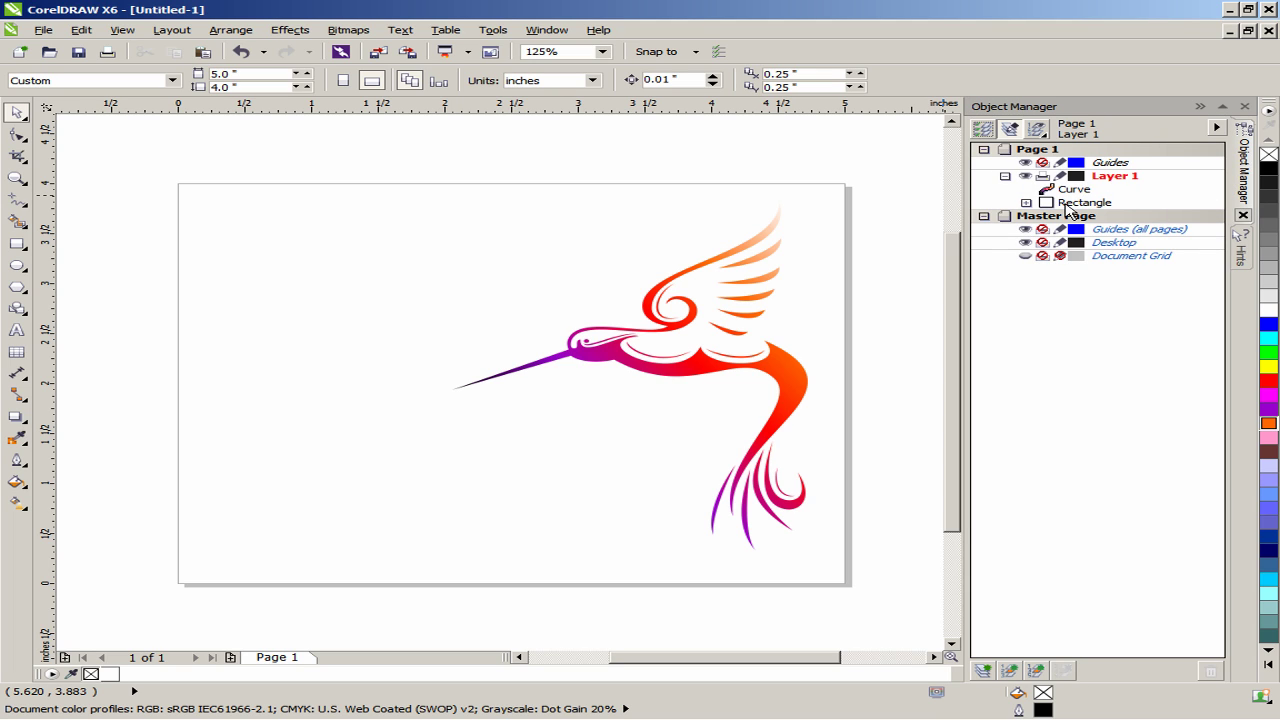
left_click(780, 325)
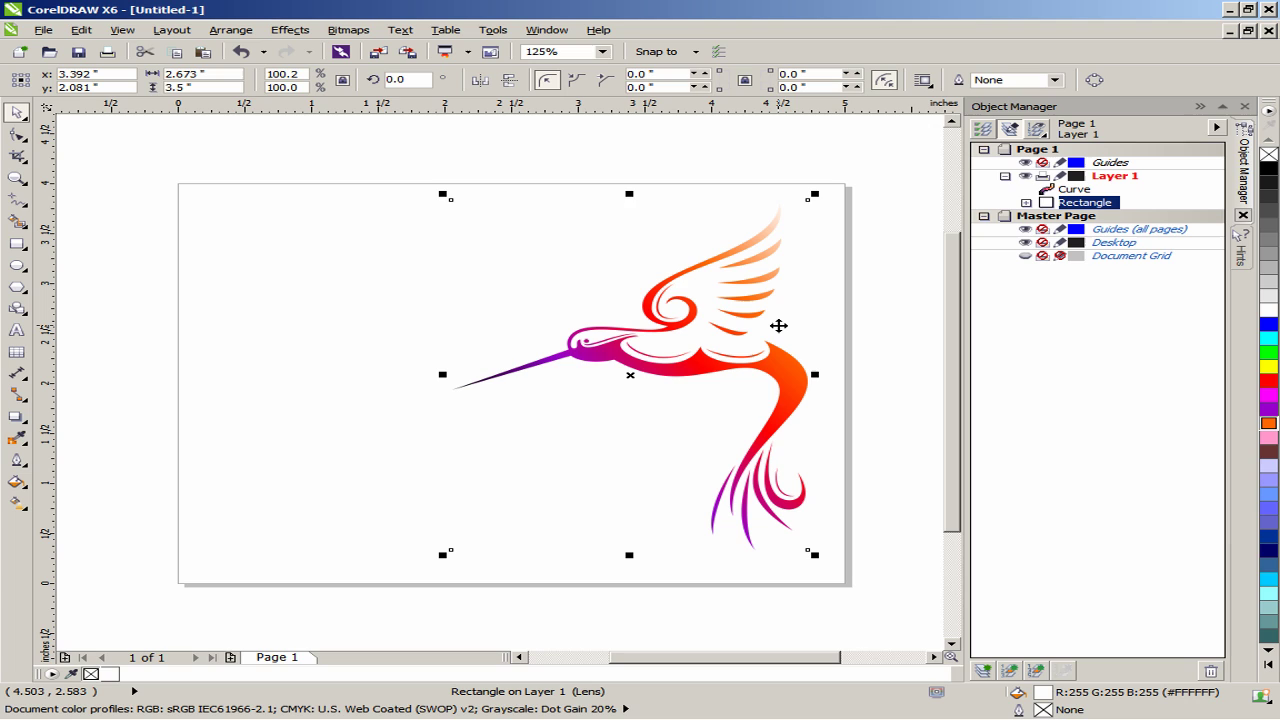
key("shift+Page_Up")
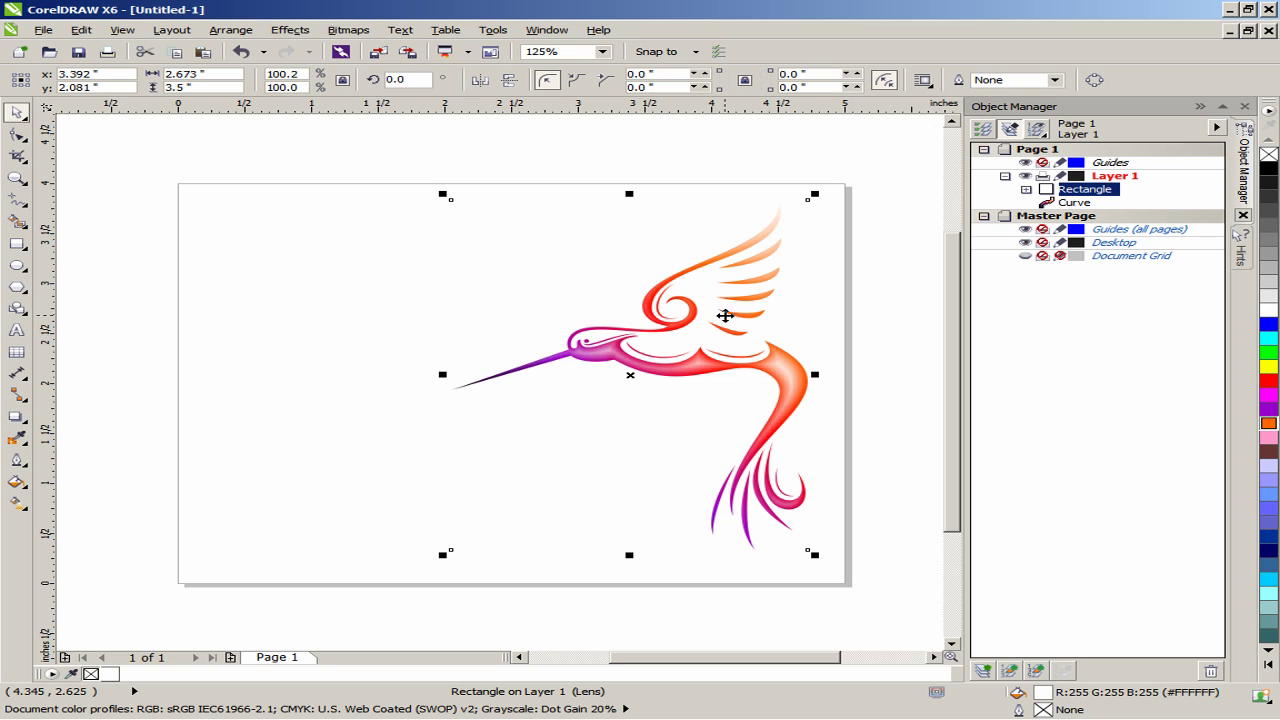
key("ctrl+a")
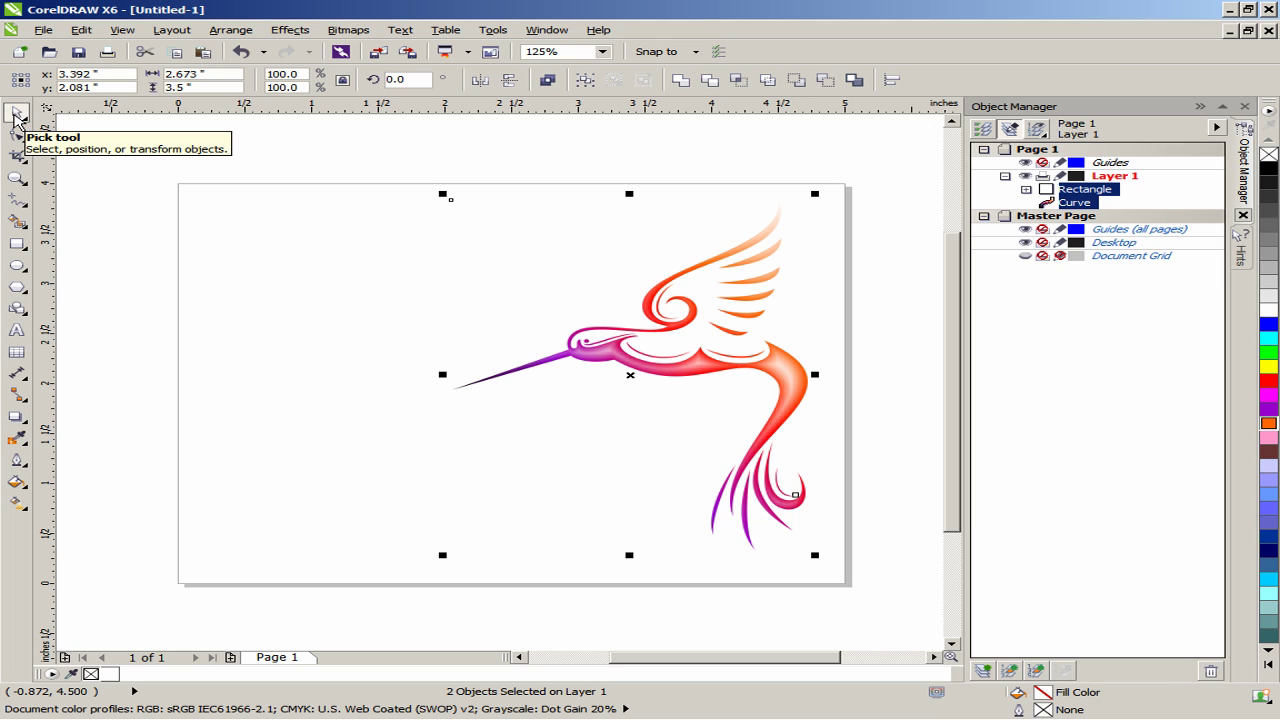
key("ctrl+g")
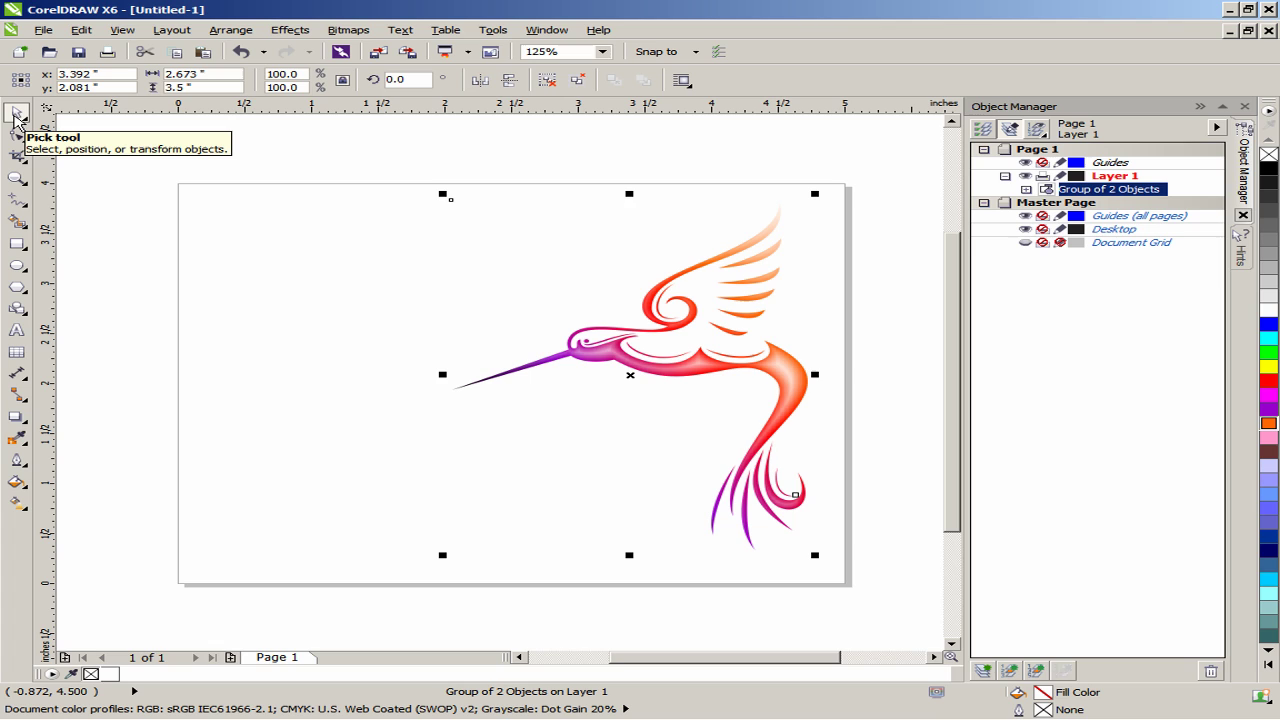
Step: Position the hummingbird group at X 3.45, Y 2.09 inches and paste a duplicate in place
left_click(112, 75)
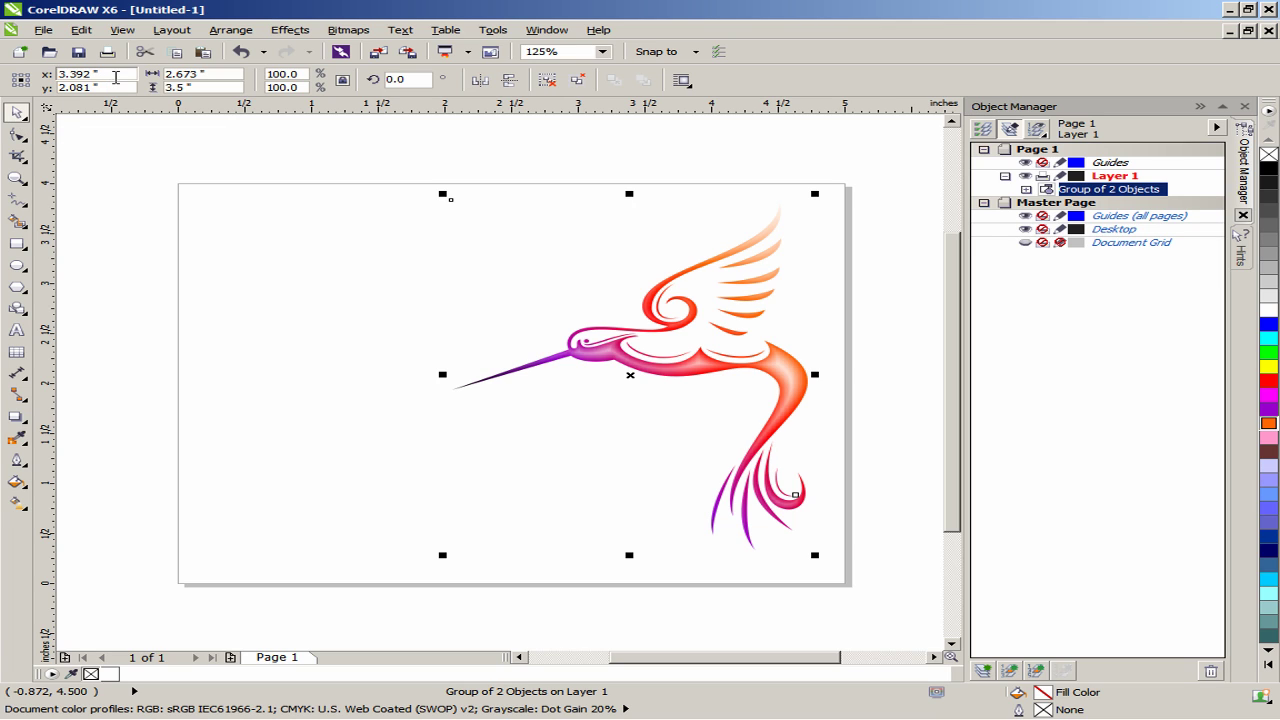
type("3.45")
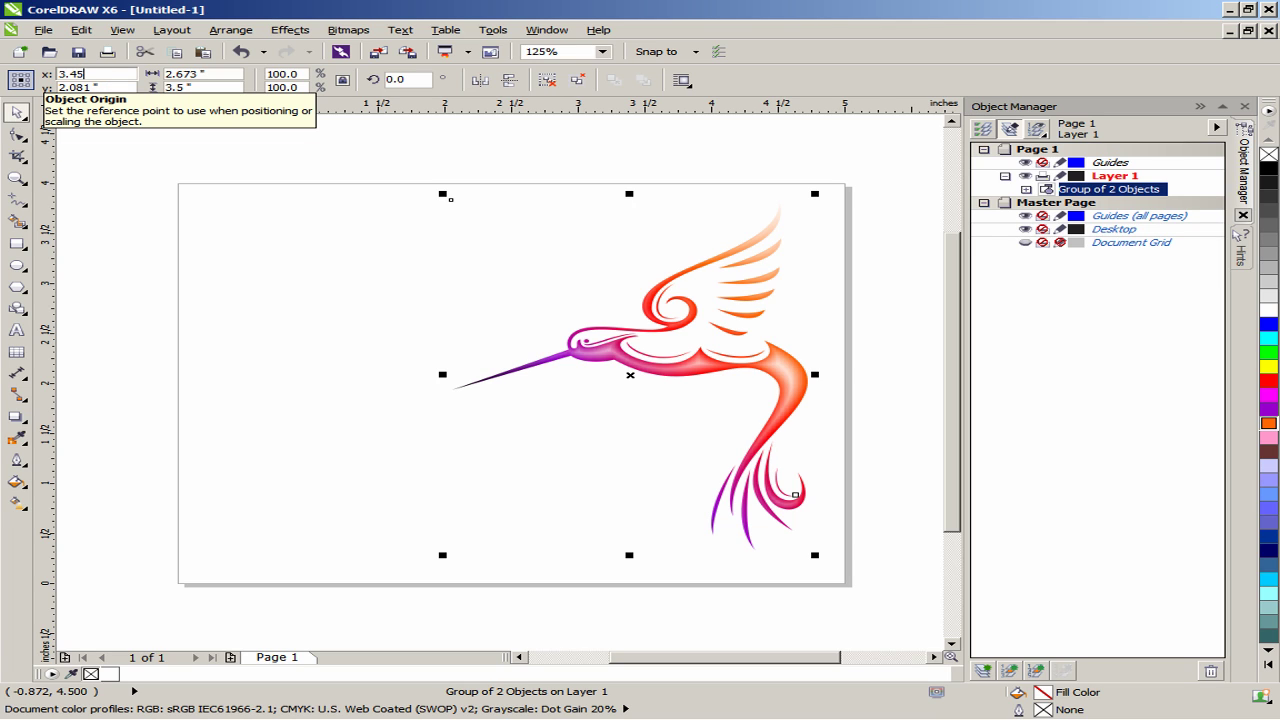
key("Tab")
type("2.09")
key("Return")
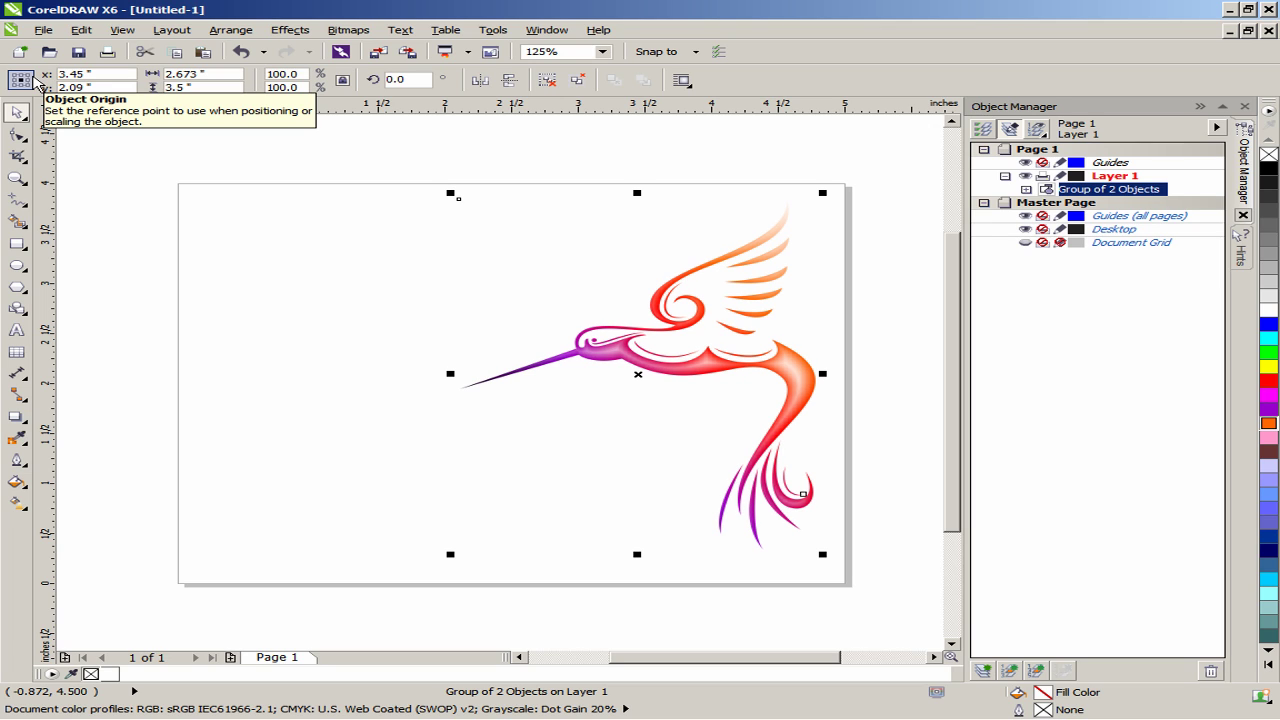
key("ctrl+c")
key("ctrl+v")
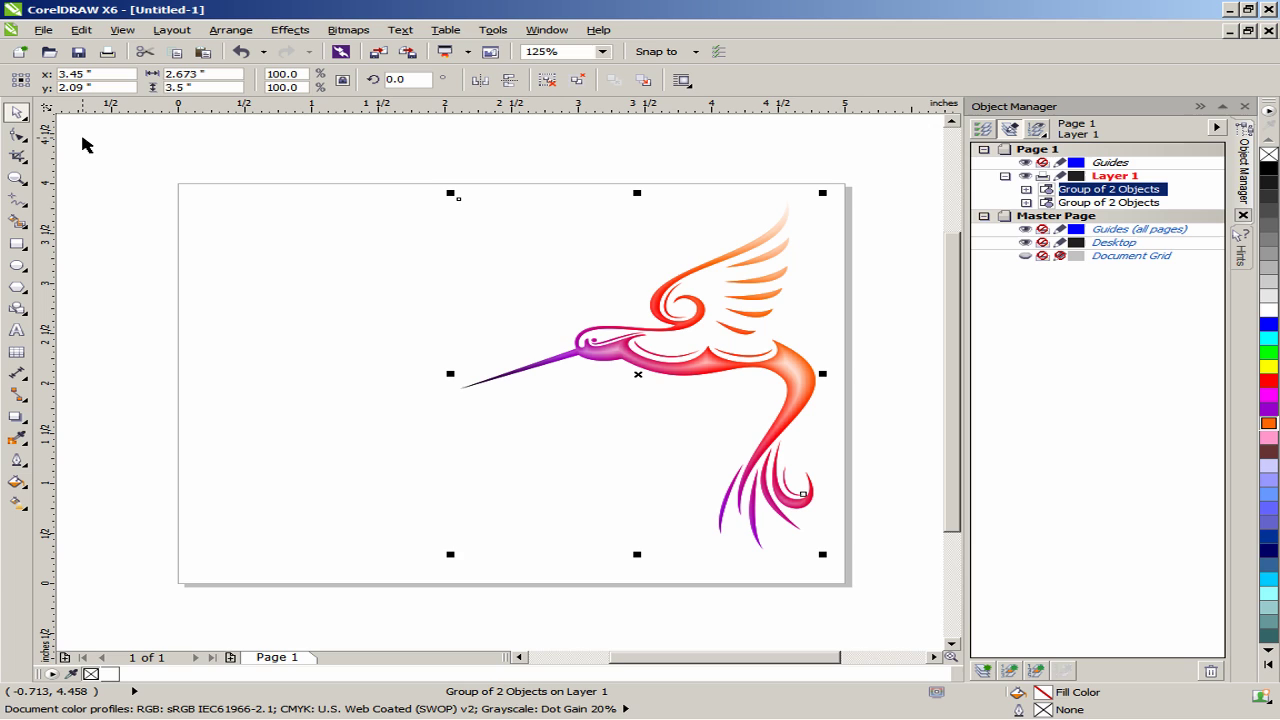
Step: Move the copy to X 1.55, mirror it horizontally, and group both hummingbirds
left_click_drag(122, 75, 38, 78)
type("1.55")
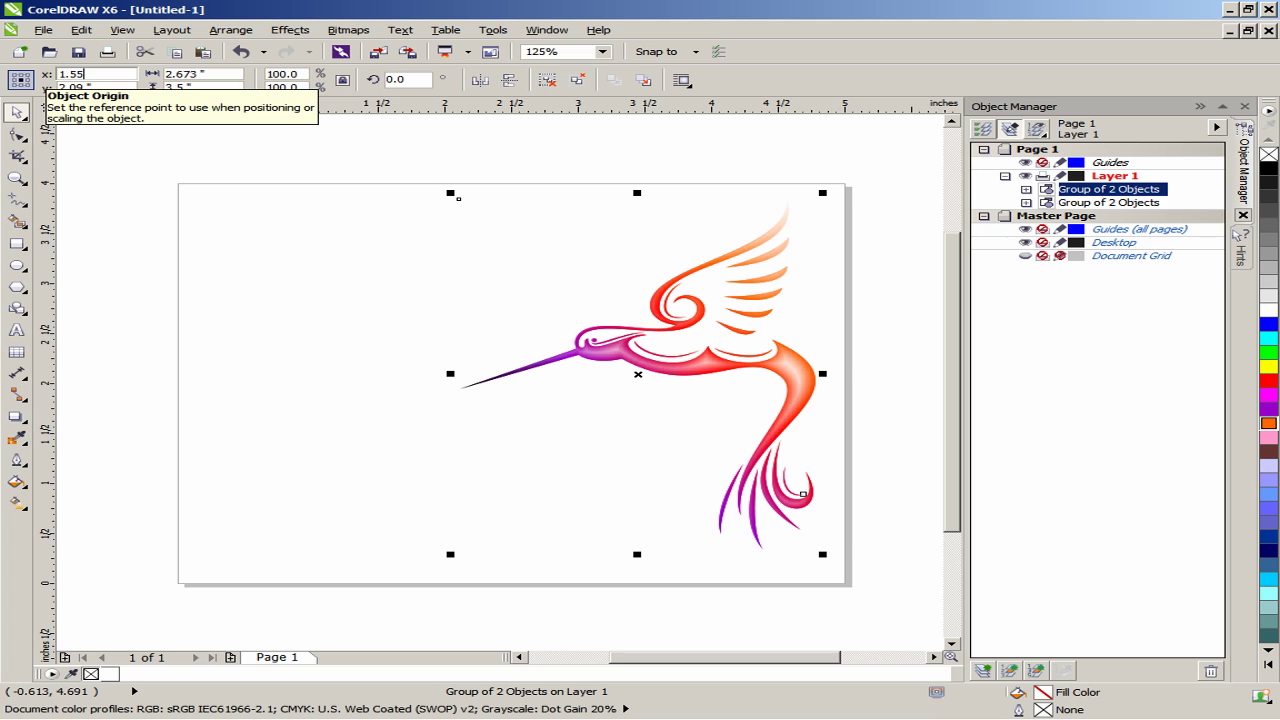
key("Tab")
type("2.0")
key("Return")
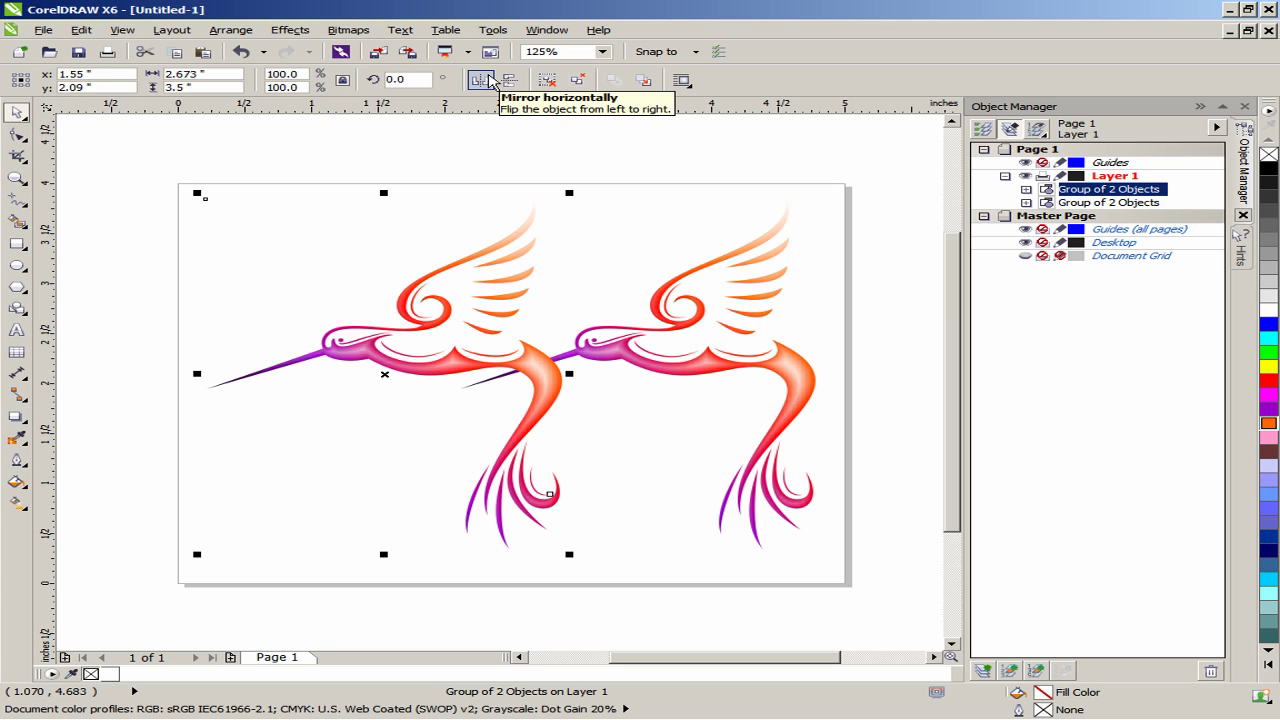
left_click(490, 82)
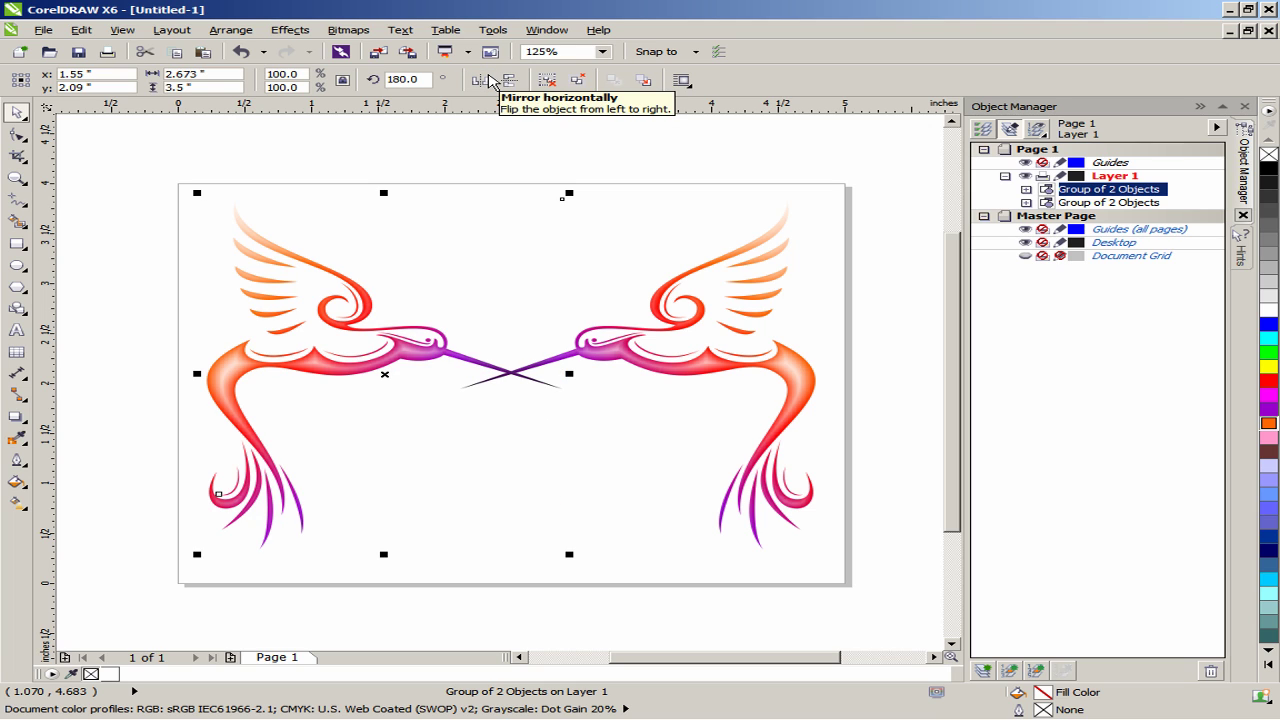
double_click(18, 116)
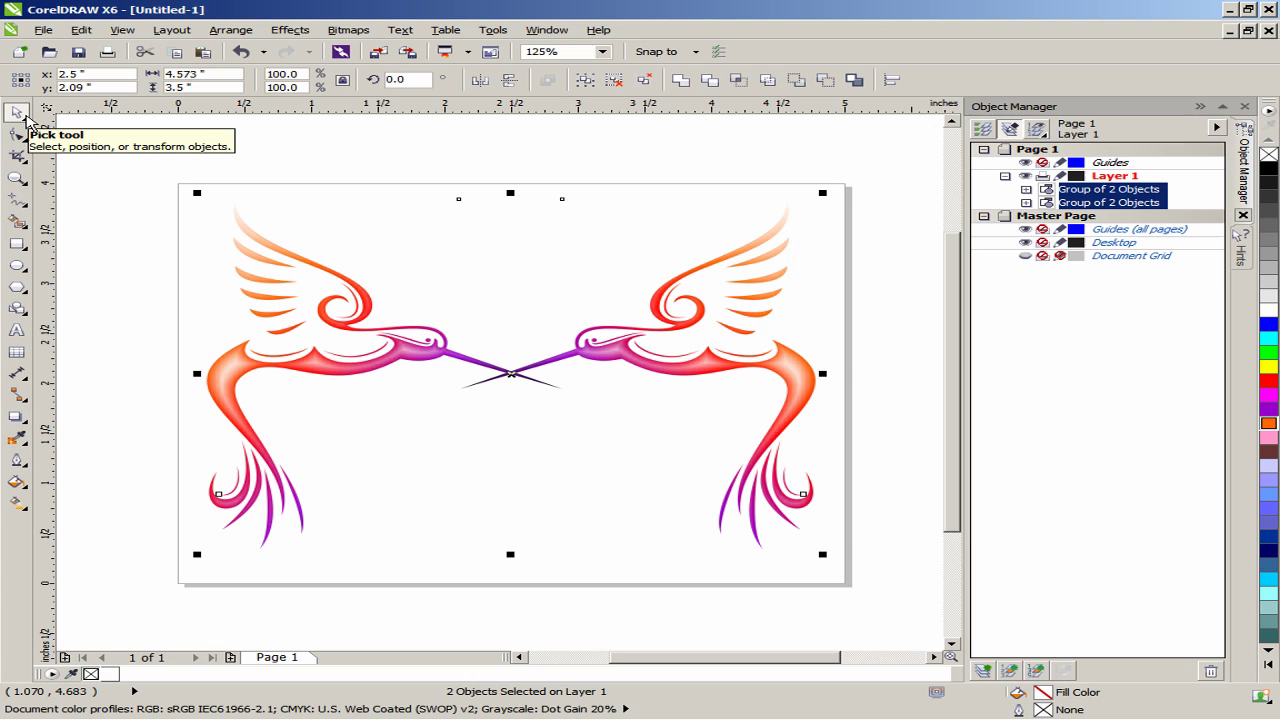
key("ctrl+g")
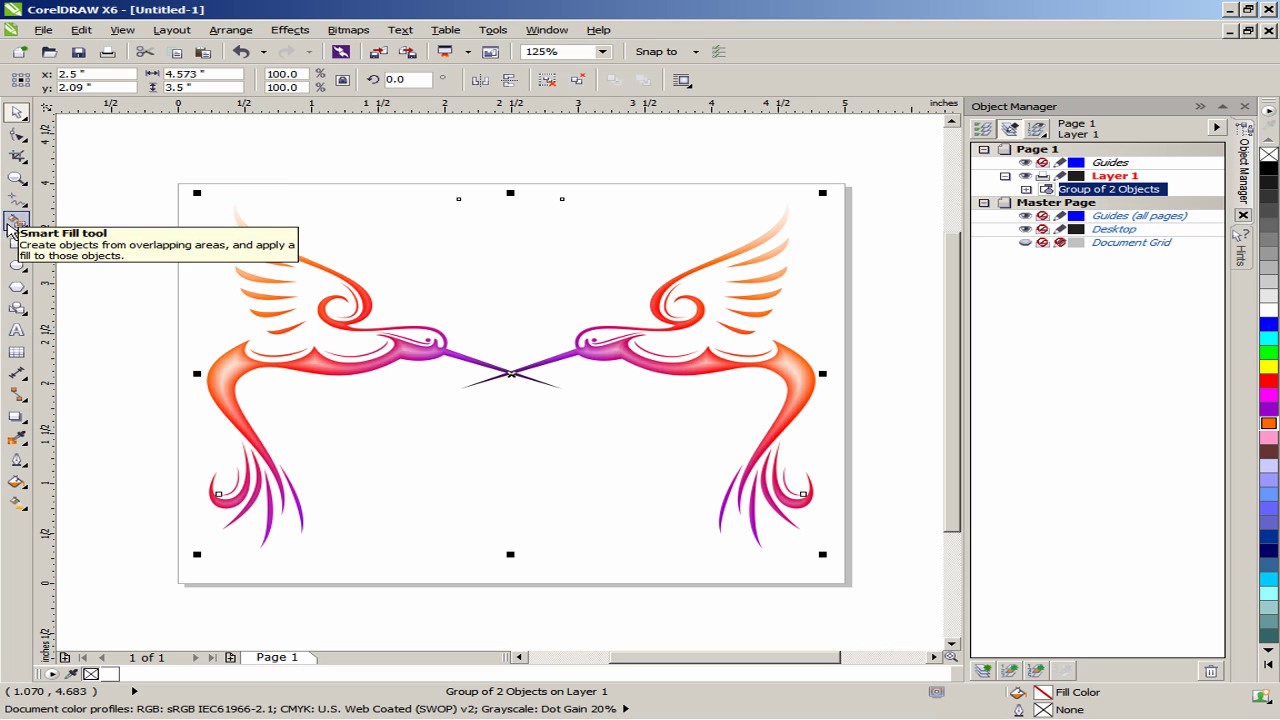
Step: Draw a page-sized black rectangle with an 8.0 pt Light Purple outline
double_click(16, 245)
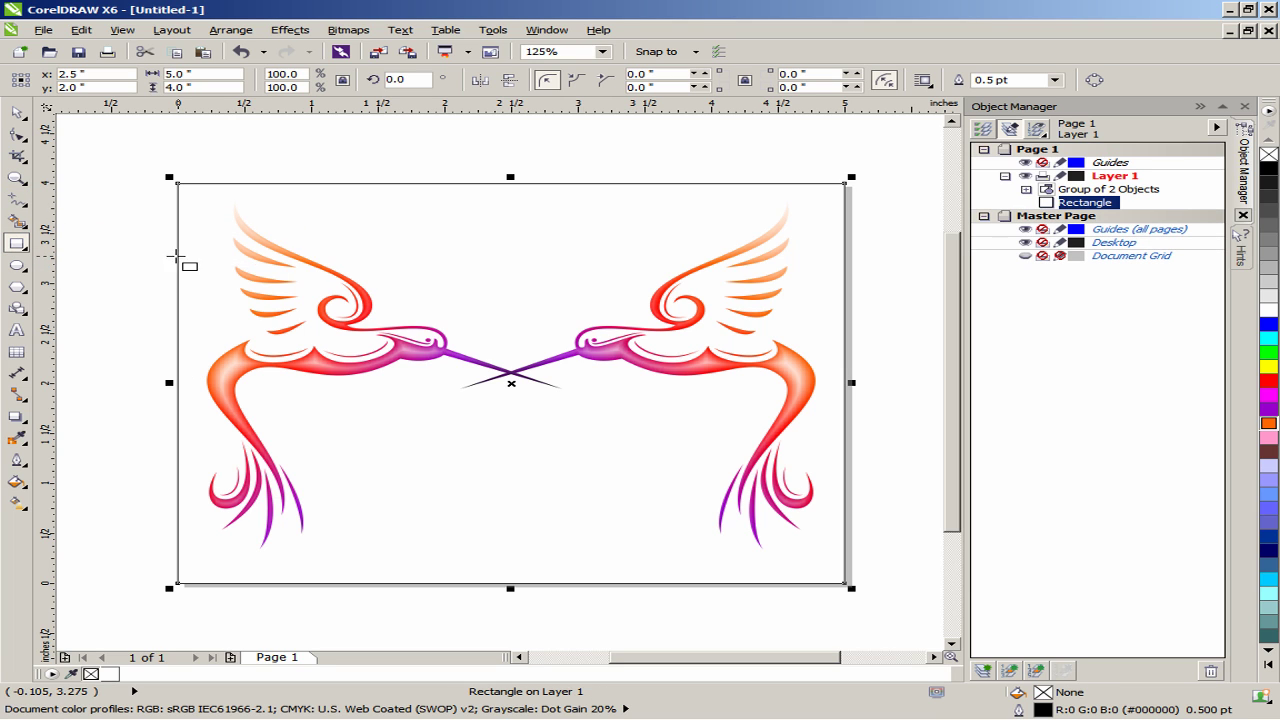
left_click(1270, 170)
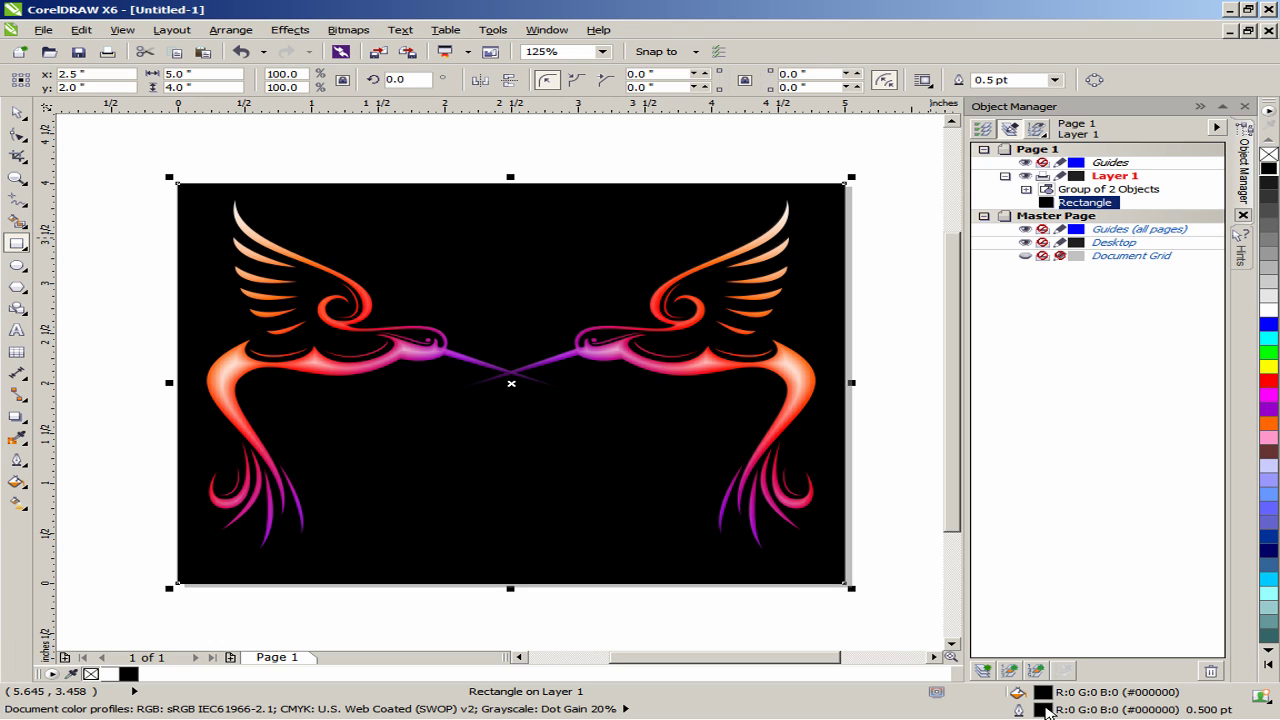
double_click(1042, 709)
left_click(514, 273)
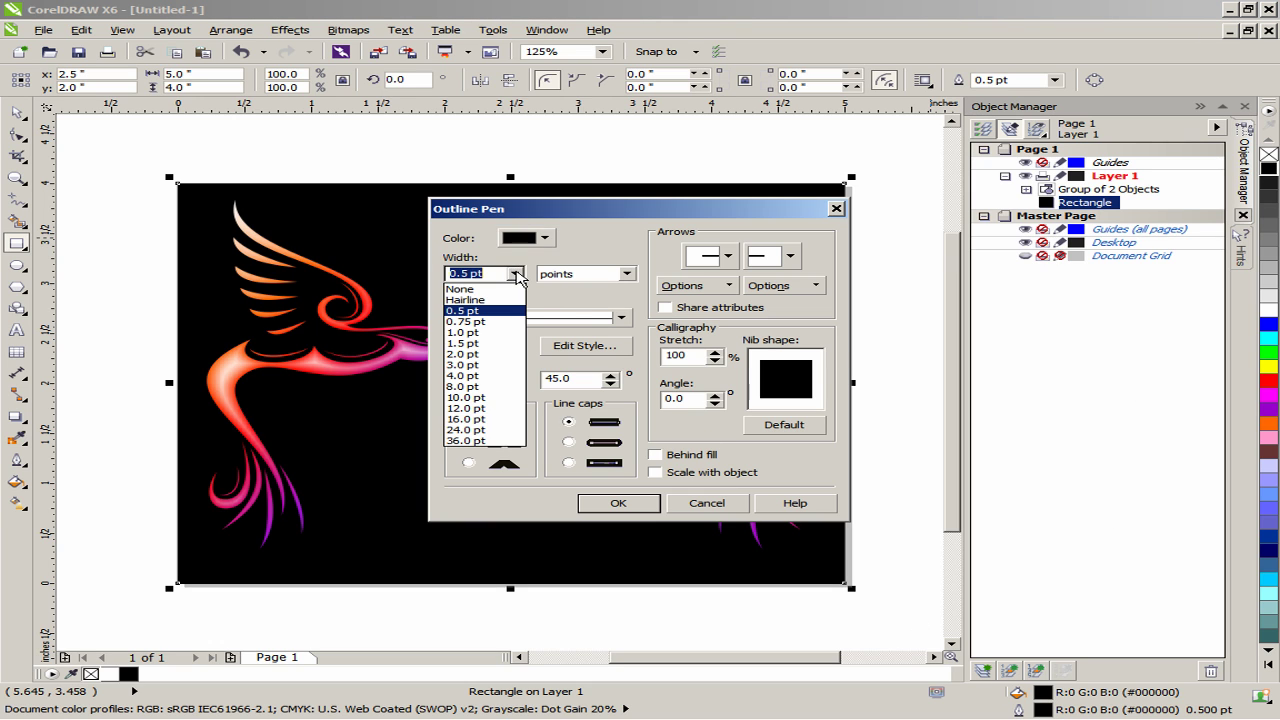
left_click(478, 386)
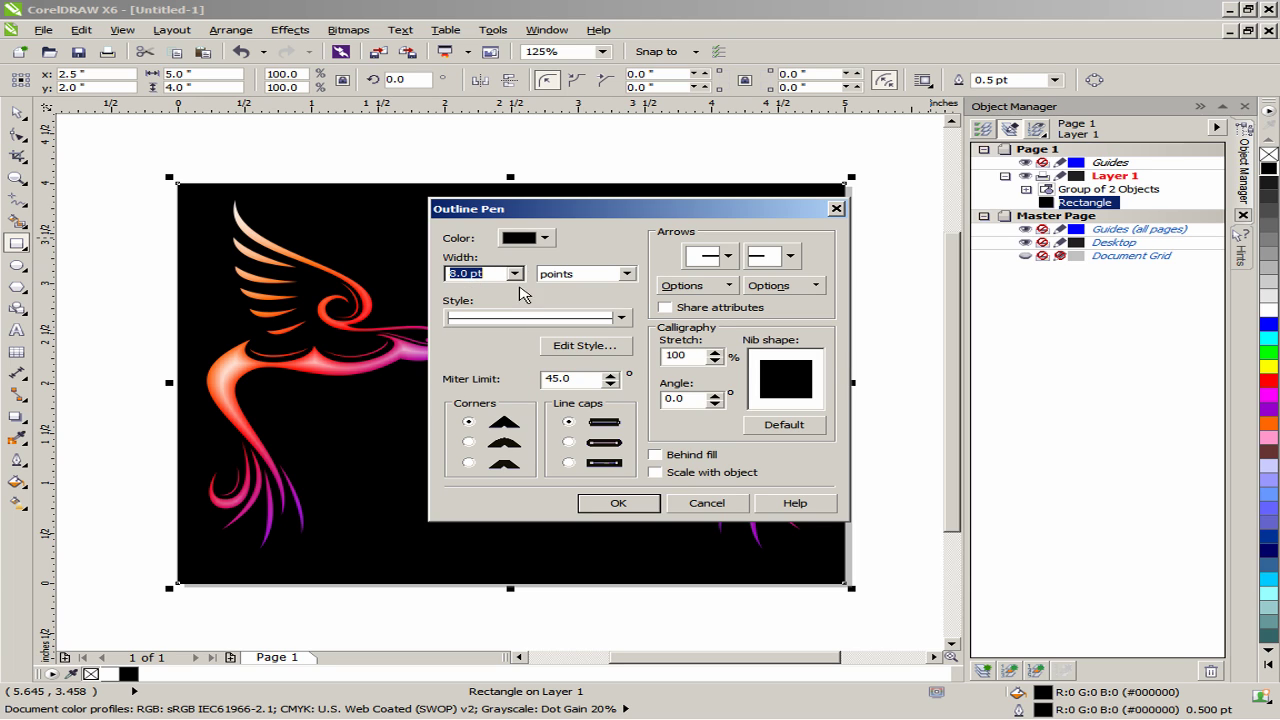
left_click(544, 237)
left_click(571, 364)
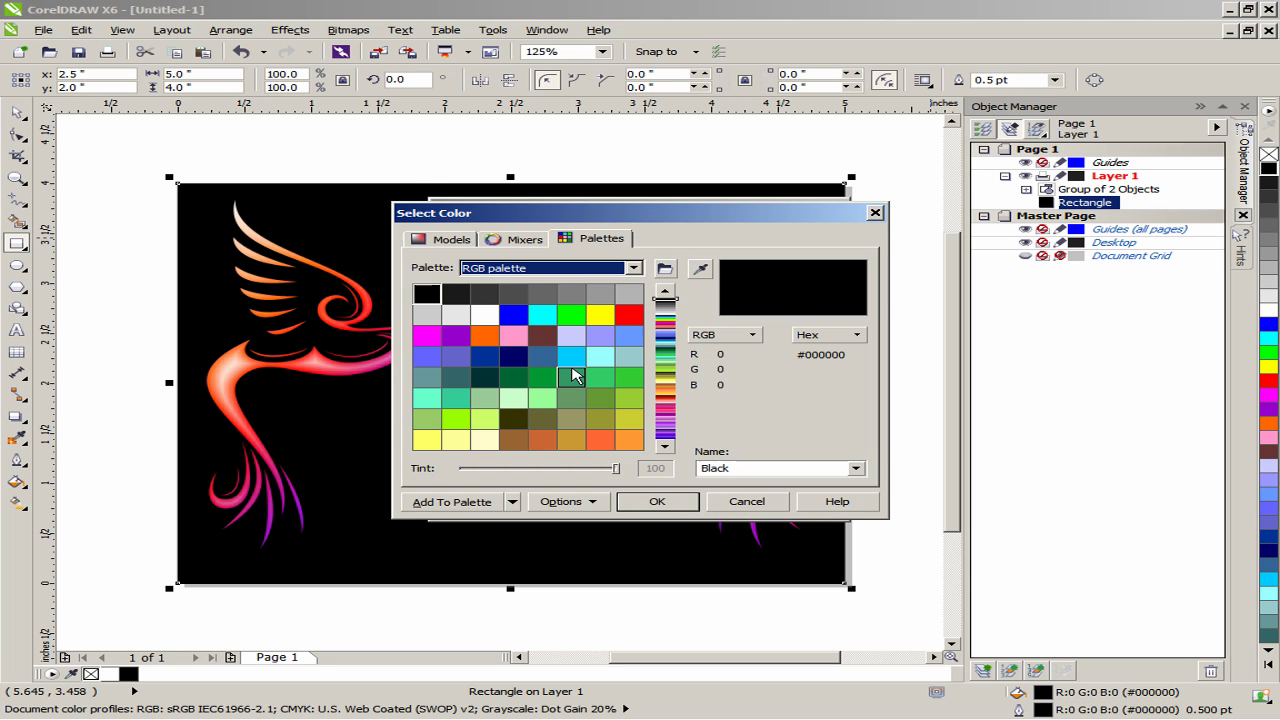
double_click(746, 473)
type("Ligh")
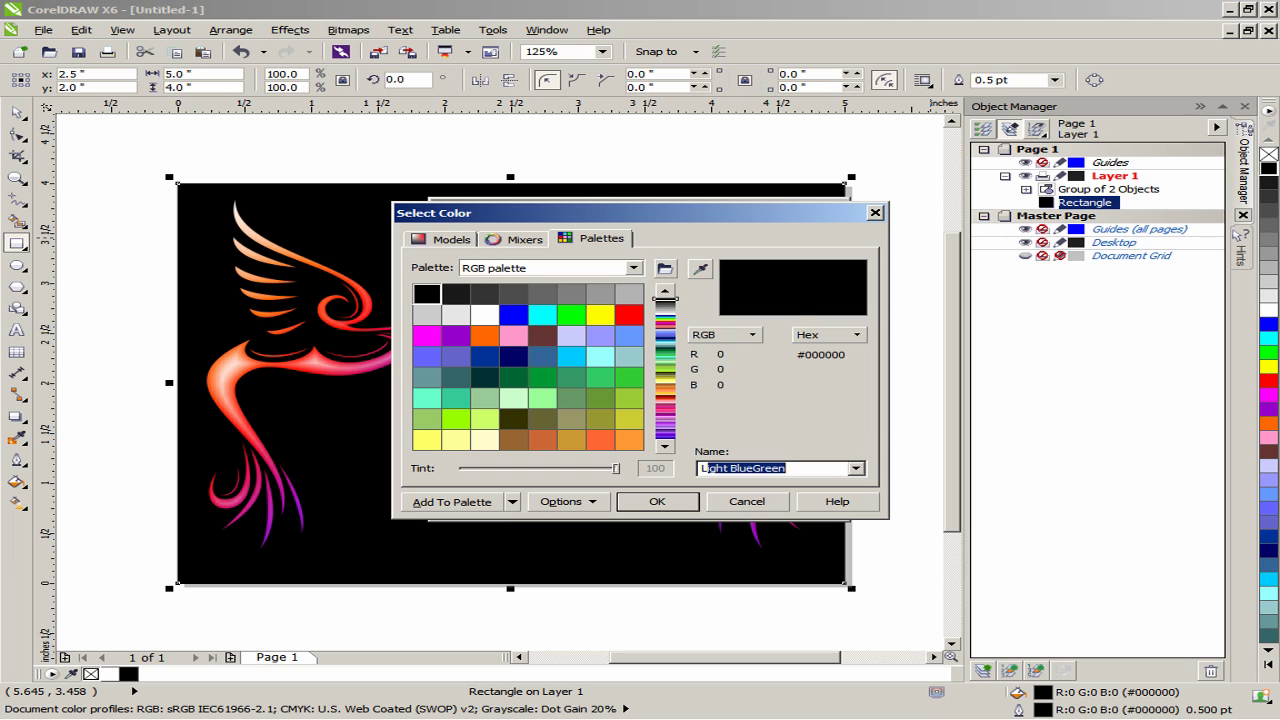
type("t Purp")
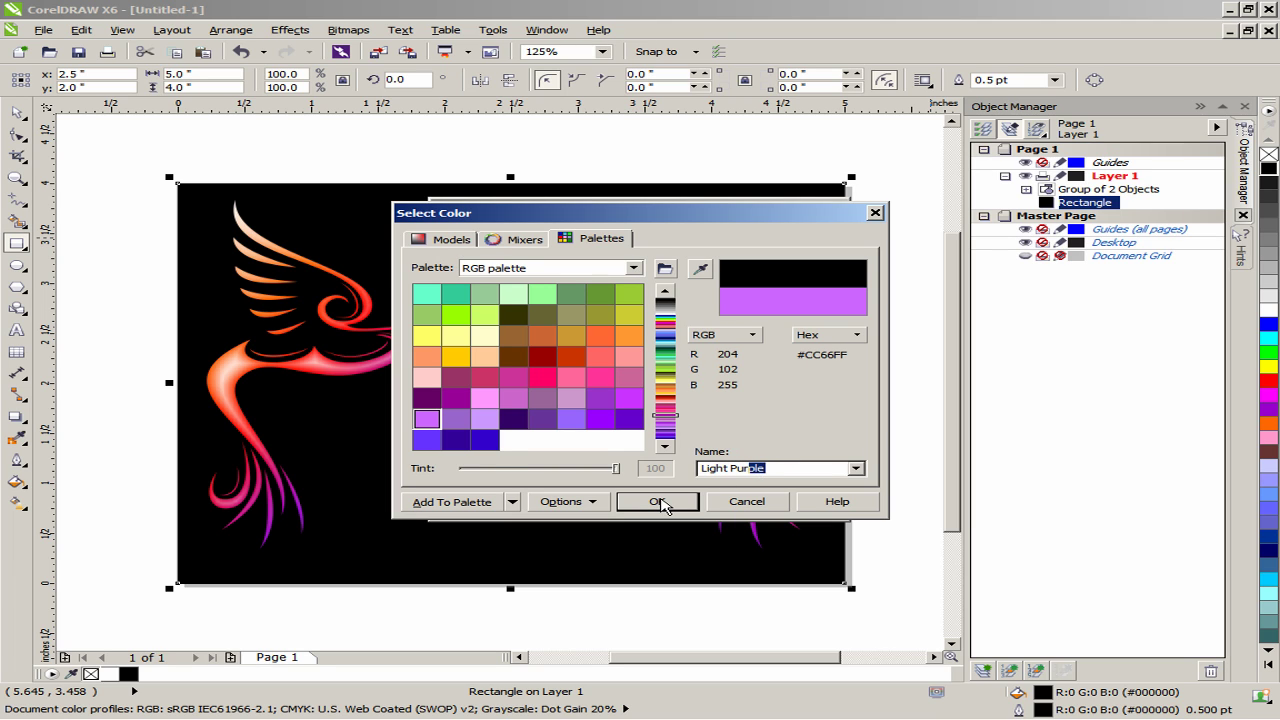
left_click(665, 503)
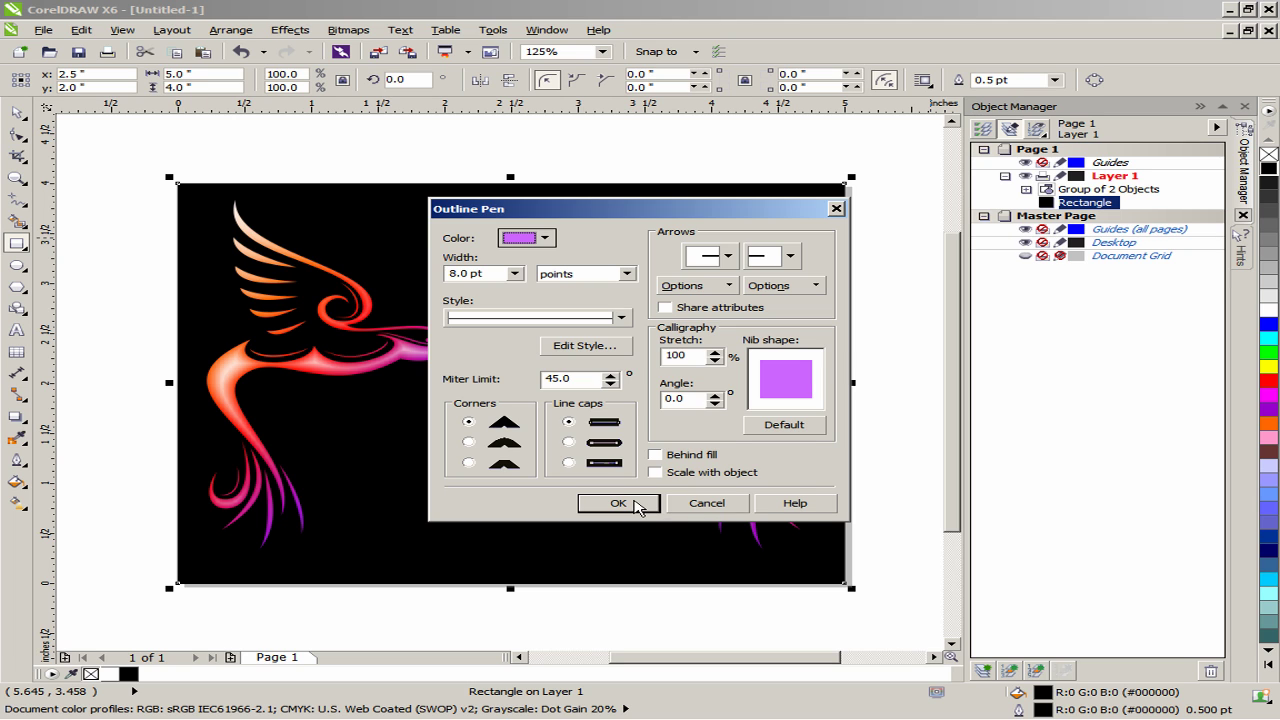
left_click(640, 504)
left_click(16, 330)
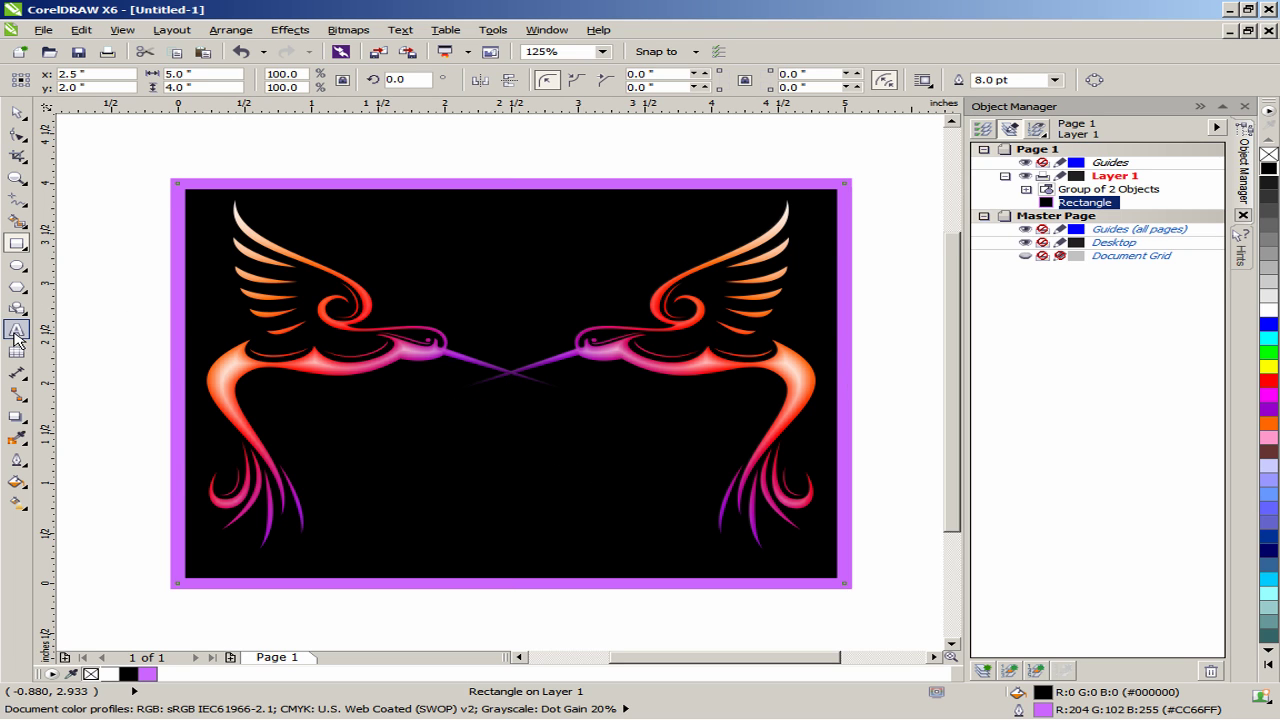
Step: Type the title text 'KarWay Wines' beside the label
scroll(100, 298, "down", 1)
left_click(509, 270)
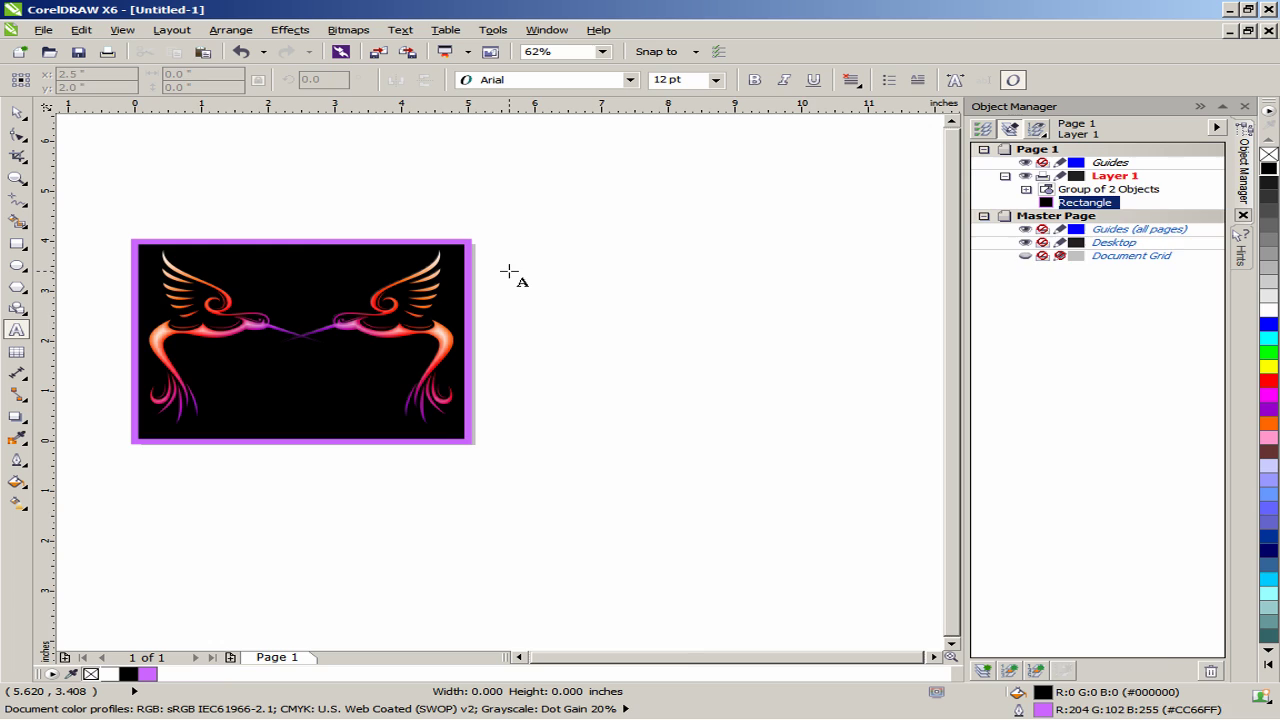
scroll(549, 272, "up", 1)
type("Kar")
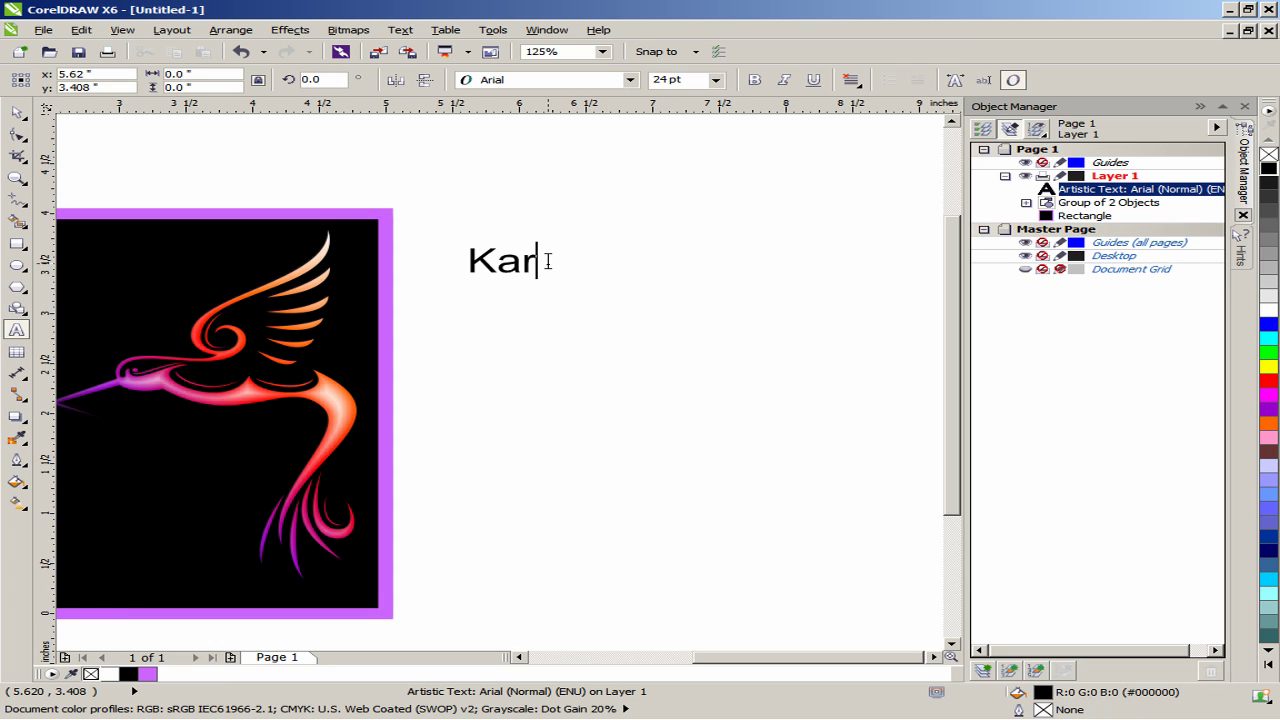
type("Way Wines")
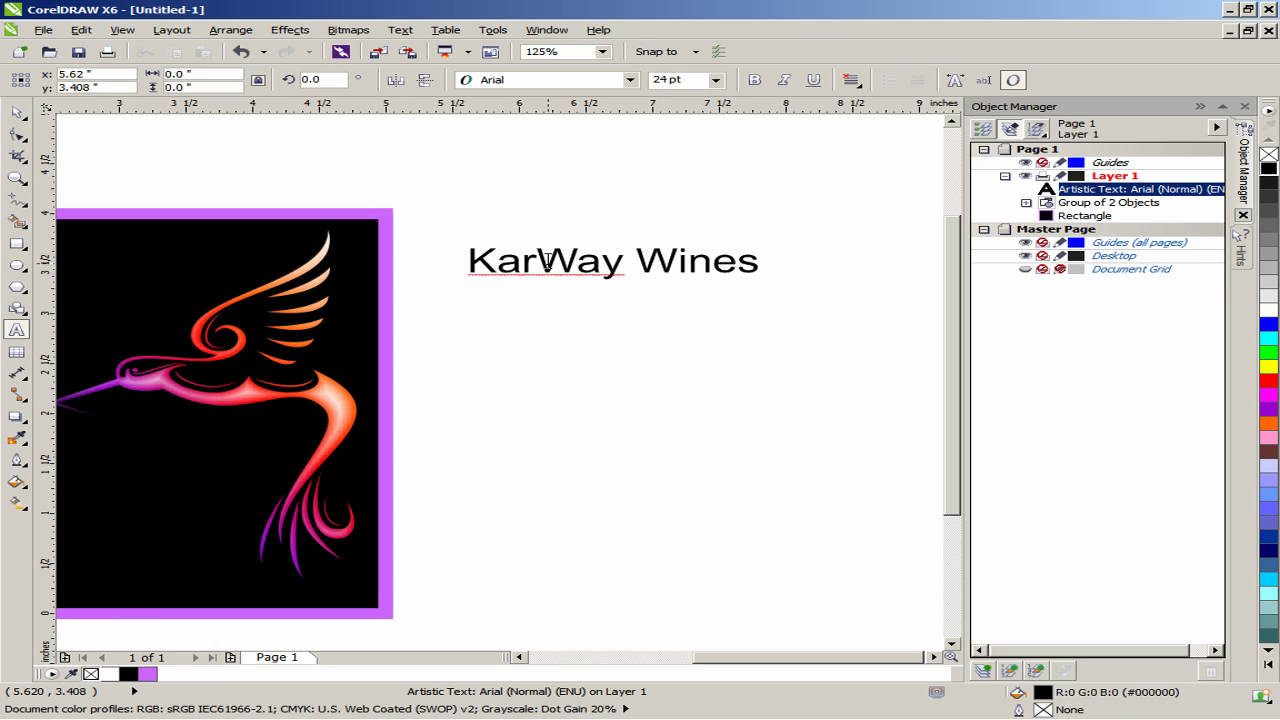
Step: Format the title as 28 pt Gabriola in white
key("ctrl+a")
left_click(567, 88)
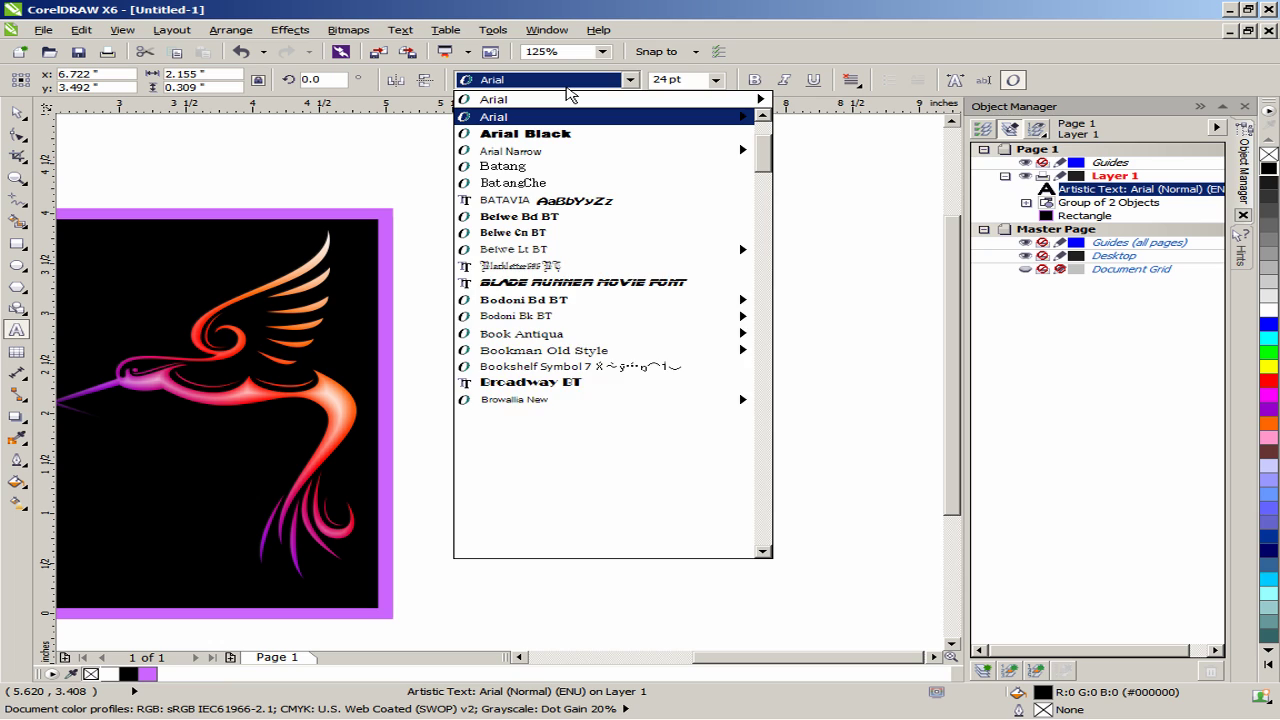
scroll(600, 450, "down", 2)
left_click(520, 530)
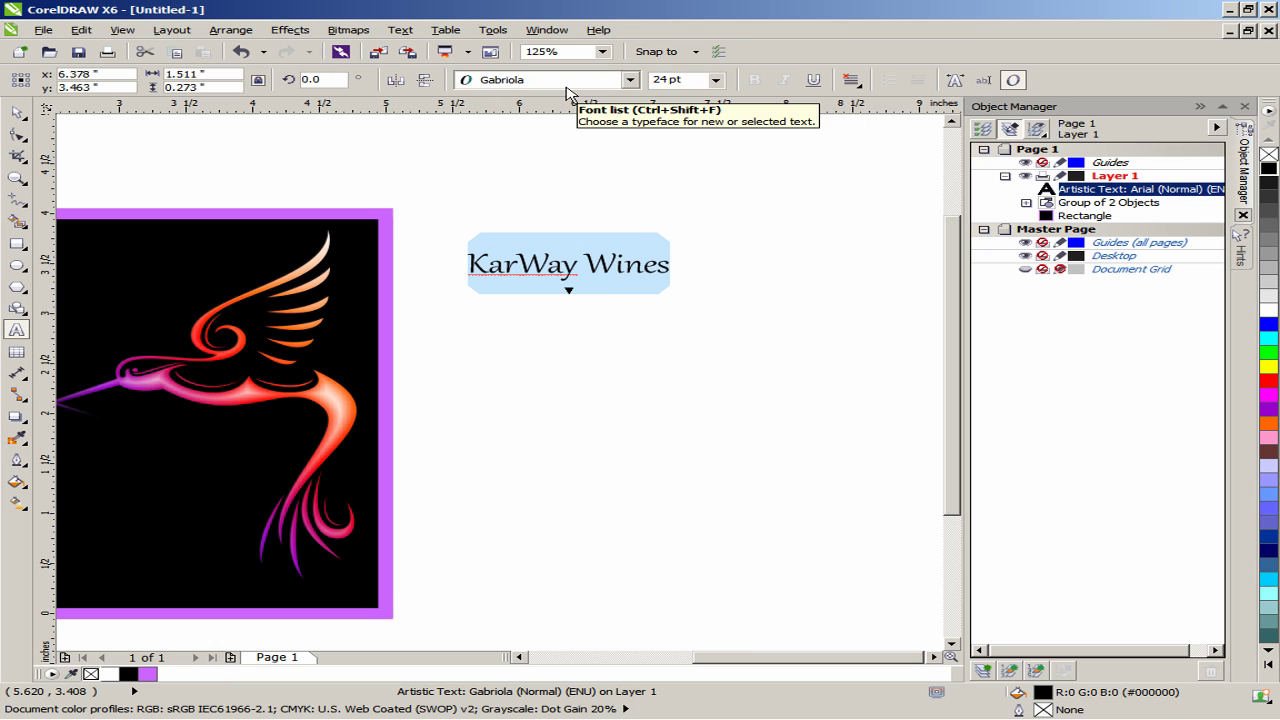
double_click(655, 79)
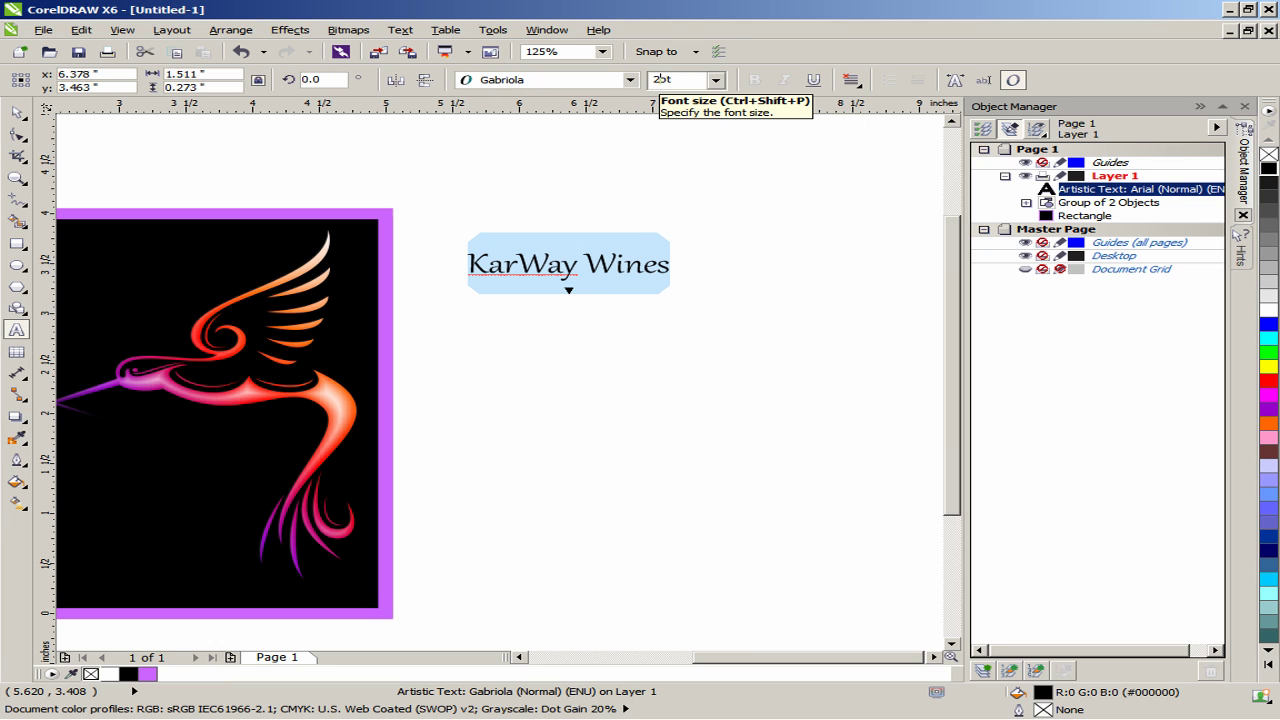
type("28")
key("Return")
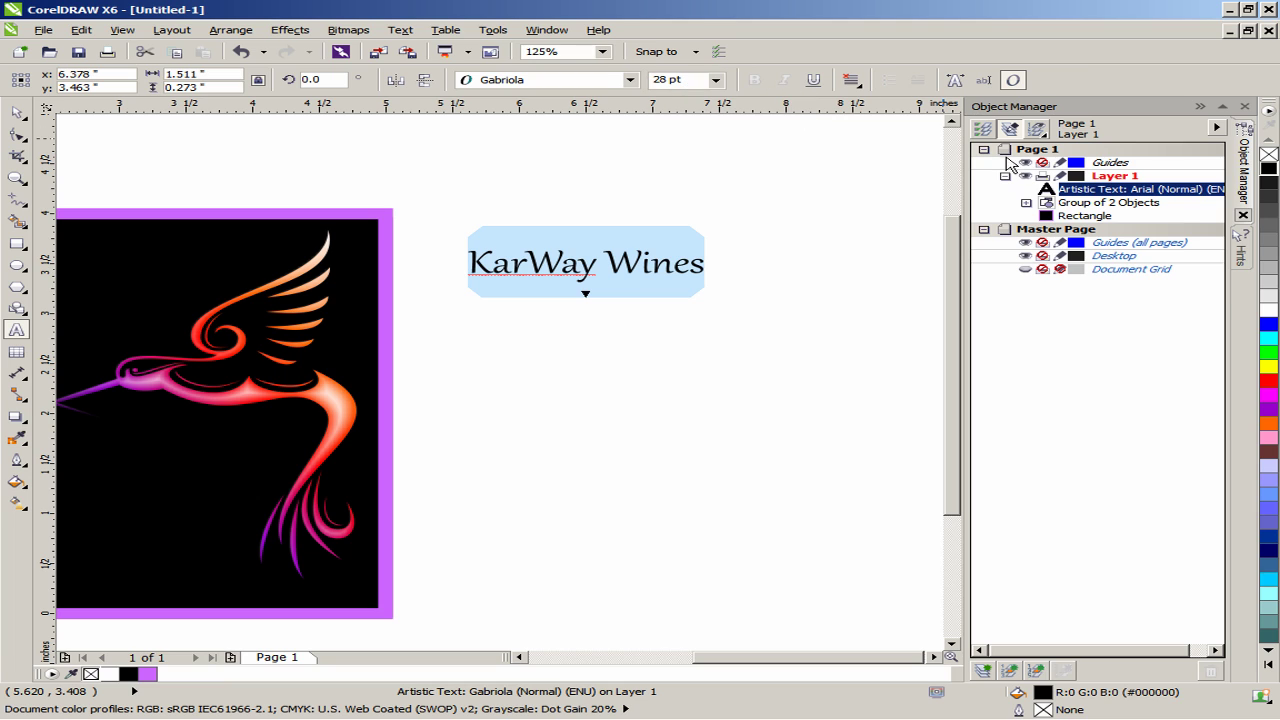
left_click(1267, 311)
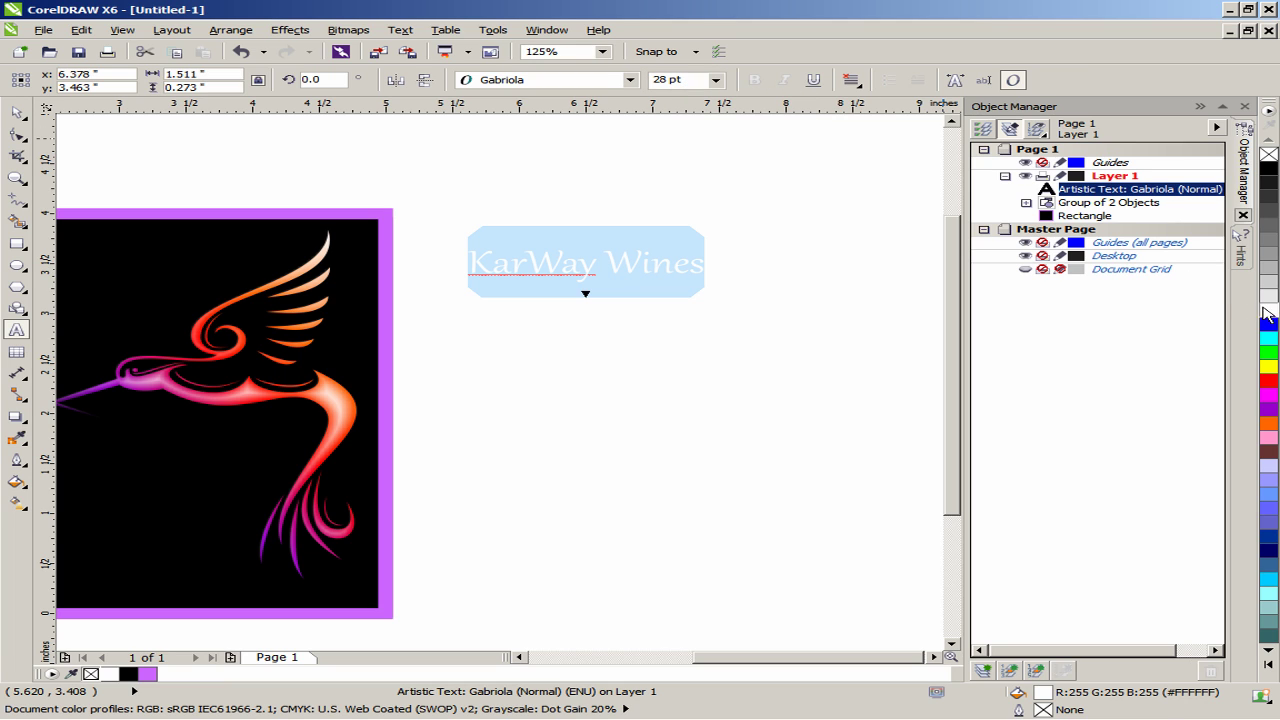
Step: Move the title onto the black label and centre it at the top, zoomed to fit
left_click(582, 263)
left_click_drag(582, 263, 139, 250)
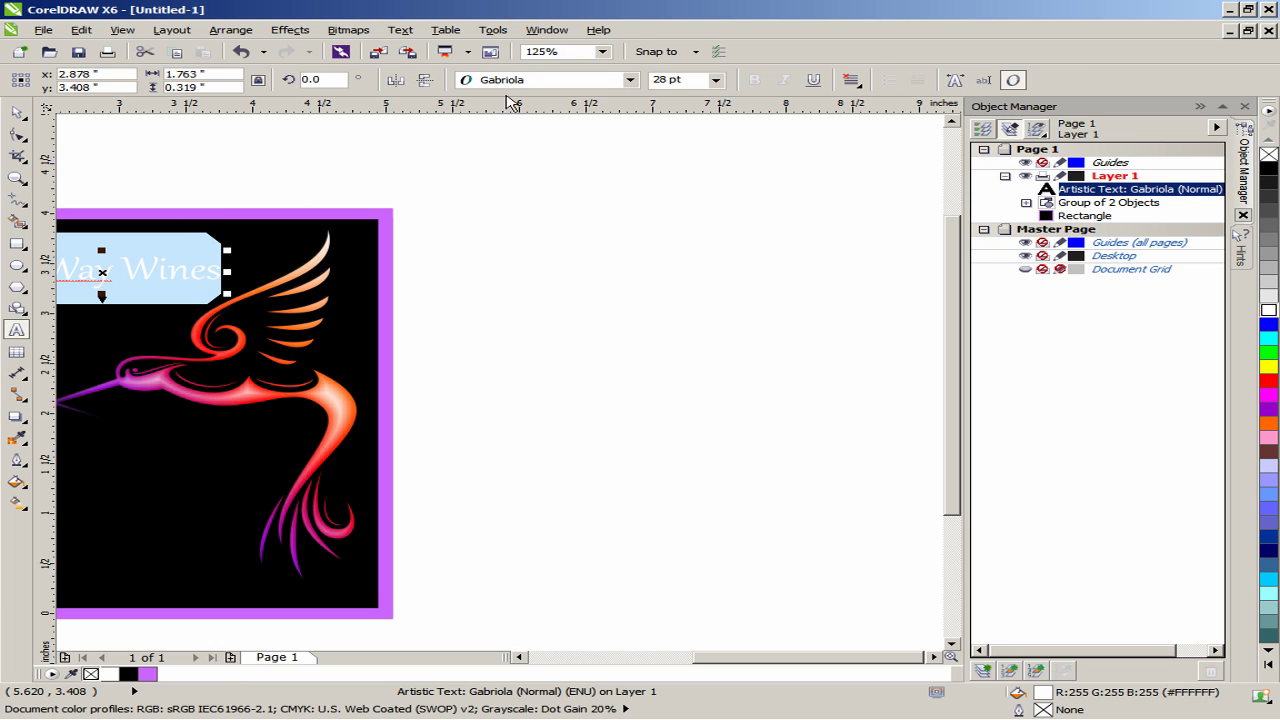
left_click(602, 51)
left_click(596, 68)
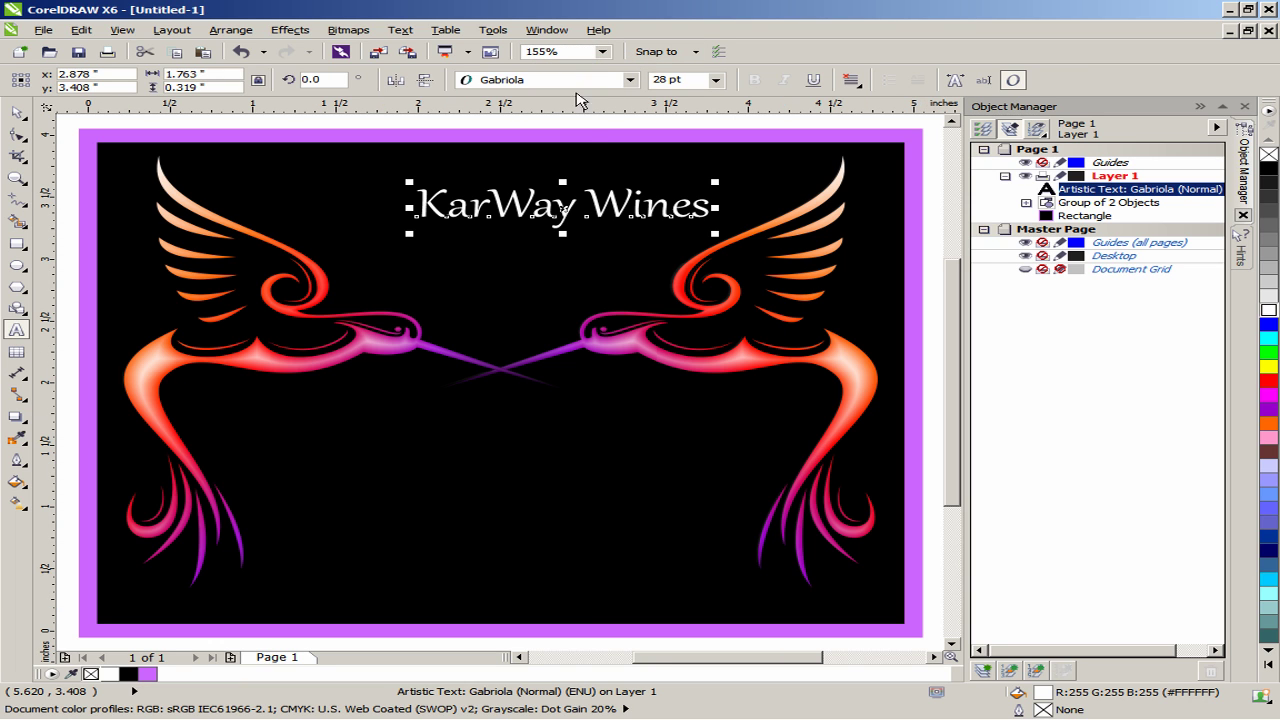
left_click_drag(535, 219, 521, 224)
Step: Apply OpenType Stylistic Set 7 swashes to all of the KarWay Wines title text
double_click(521, 224)
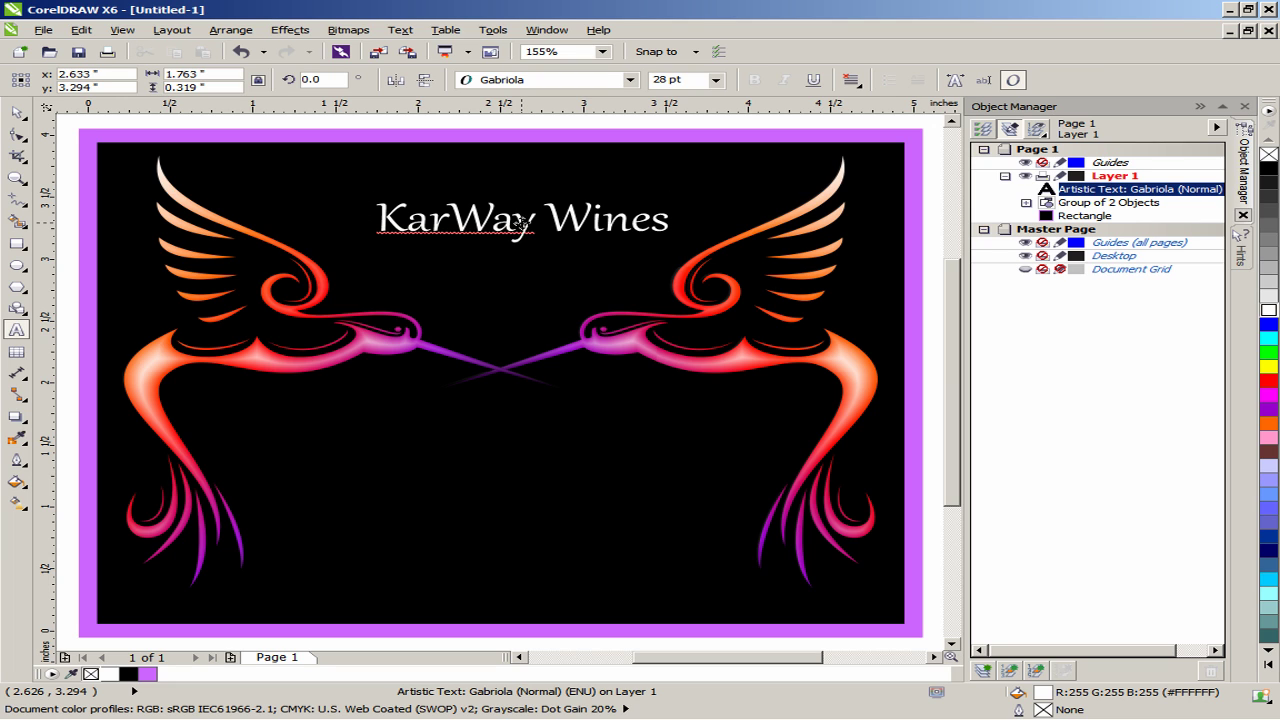
key("ctrl+a")
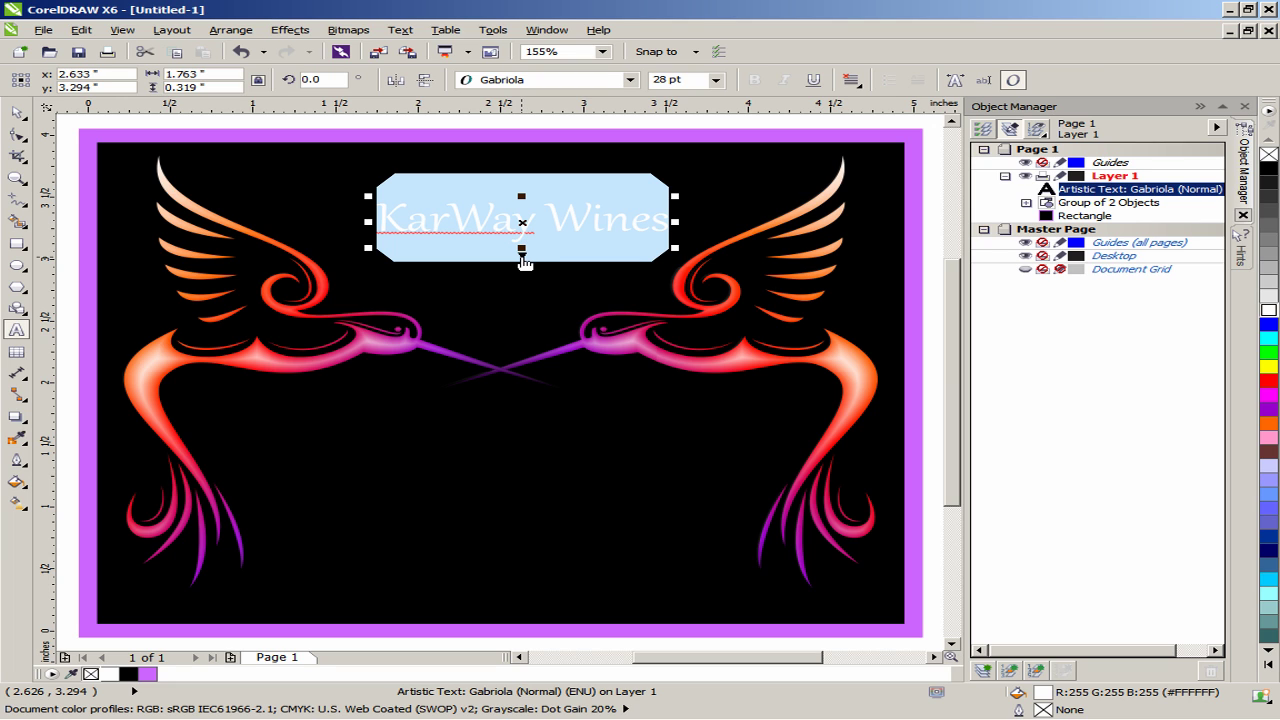
left_click(522, 256)
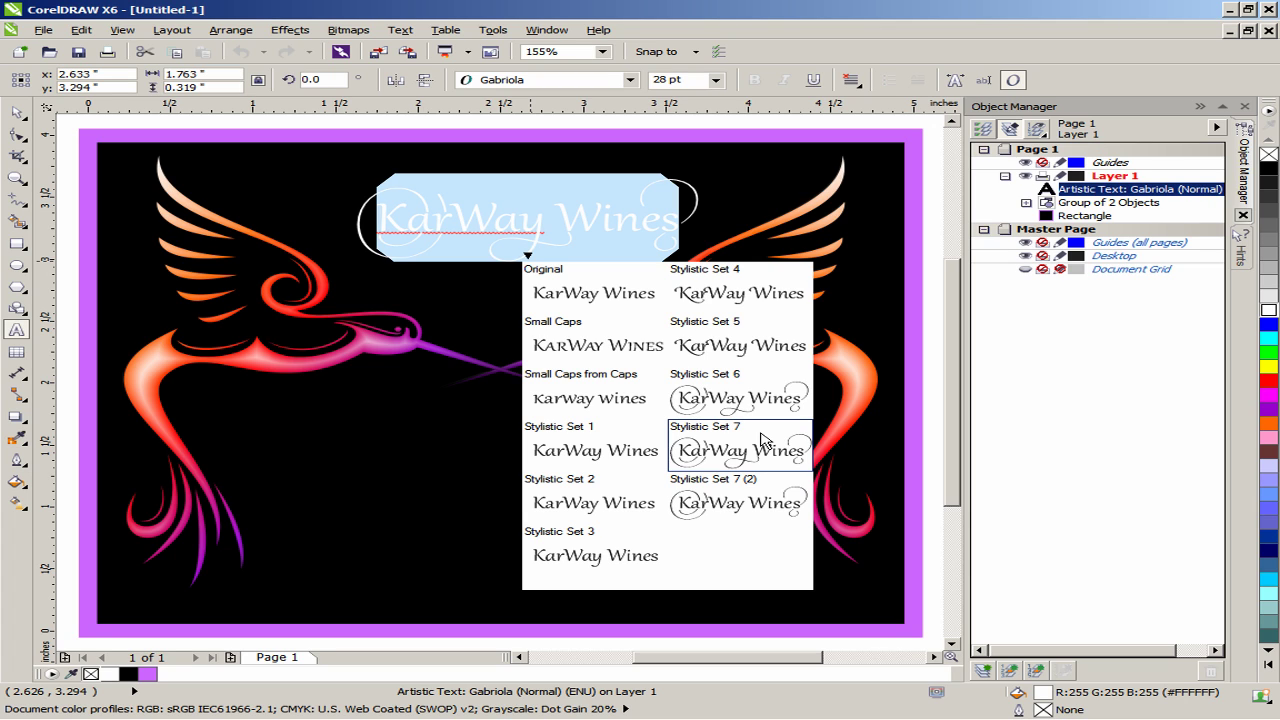
left_click(760, 437)
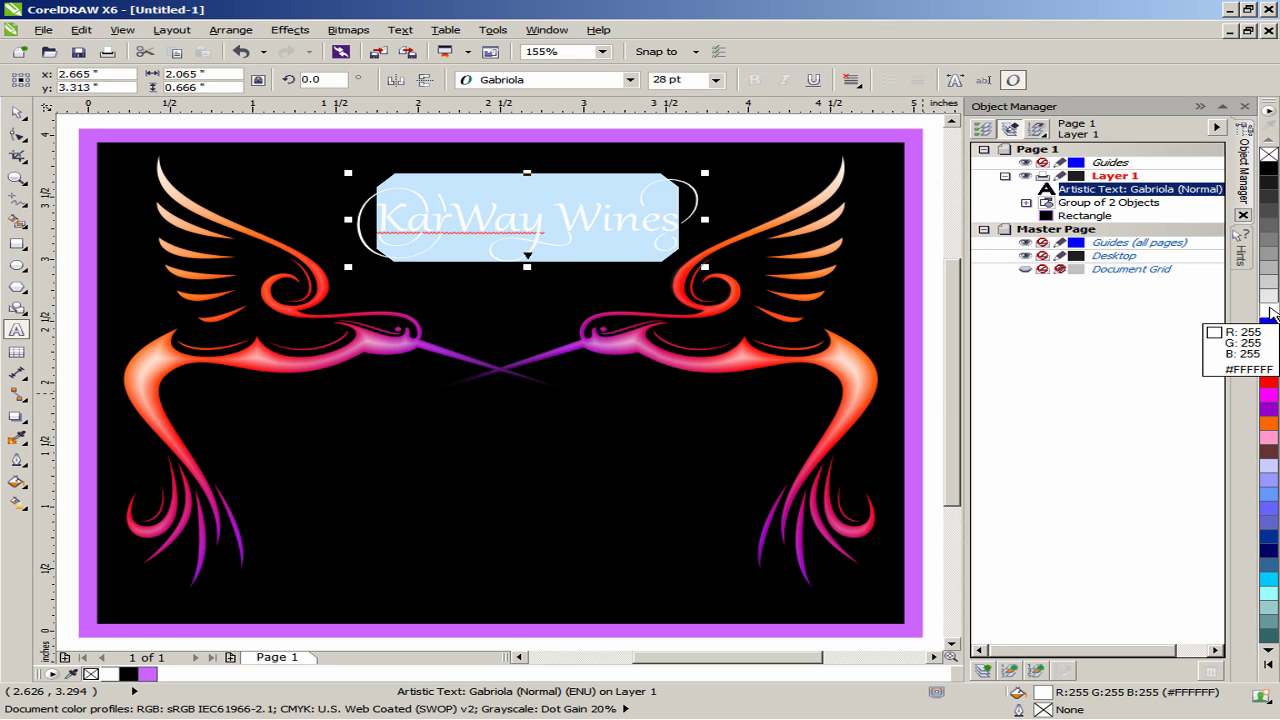
Step: Give the swashed title a white outline and nudge it slightly left and down
right_click(1268, 312)
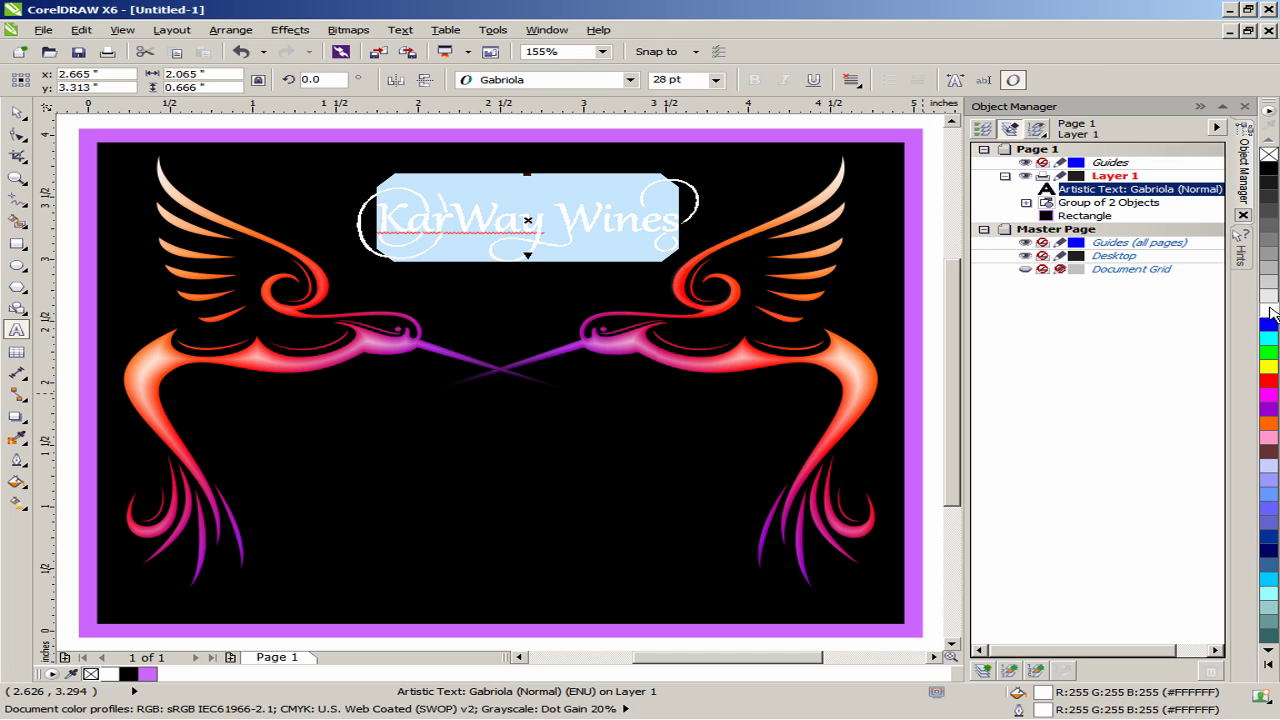
left_click(522, 232)
mouse_move(522, 232)
left_mouse_down()
mouse_move(500, 236)
mouse_move(507, 245)
left_mouse_up()
scroll(507, 245, "down", 2)
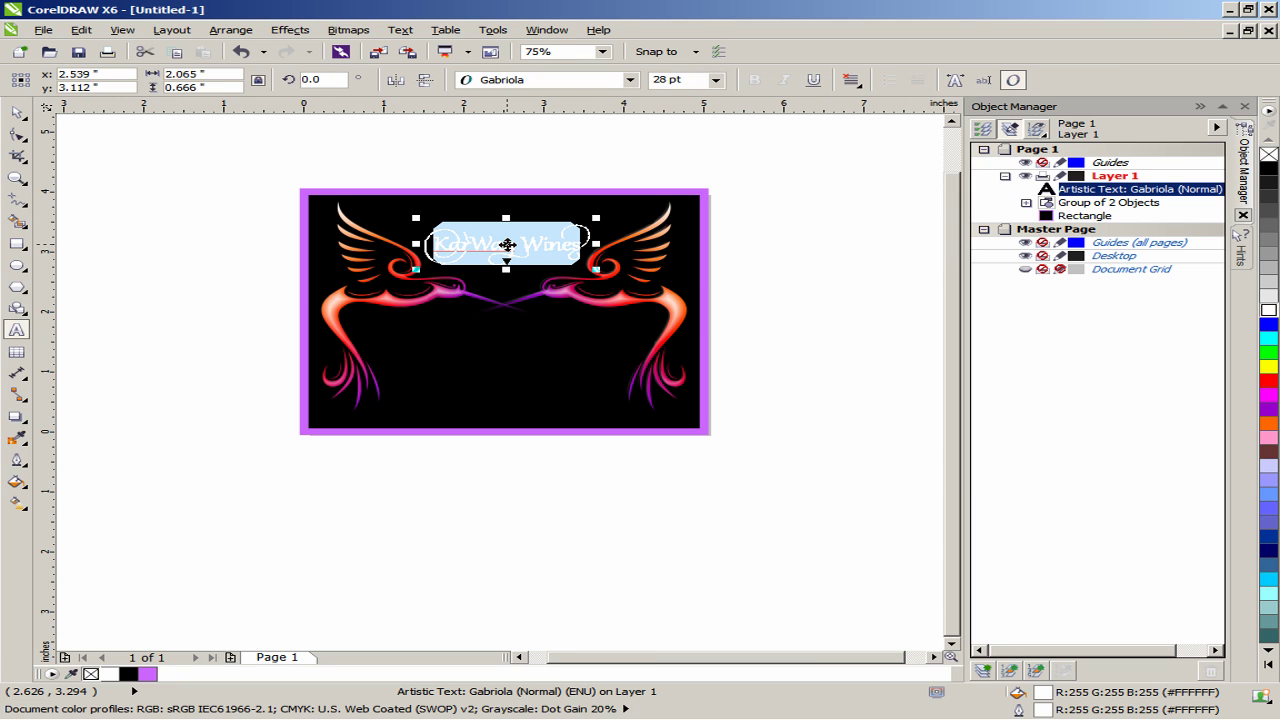
Step: Type 'Celebration Chardonnay' as new text below the label and set it in Gabriola
left_click(315, 516)
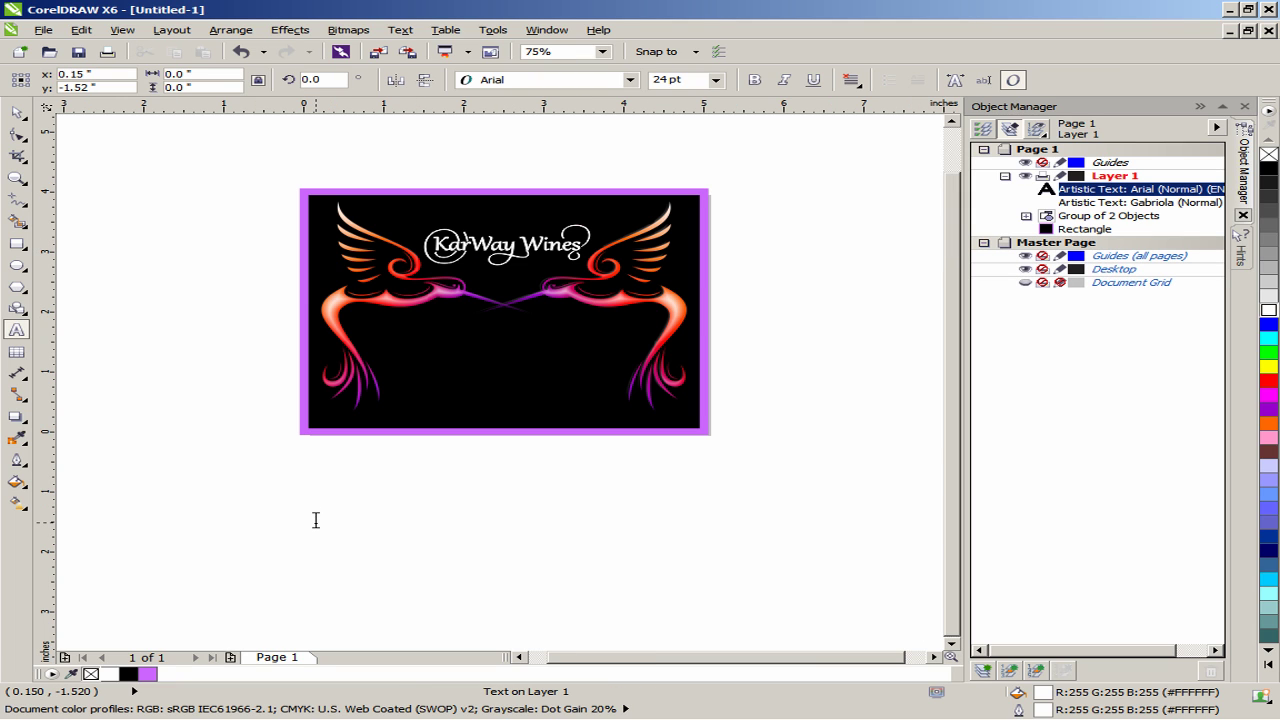
type("Celebration")
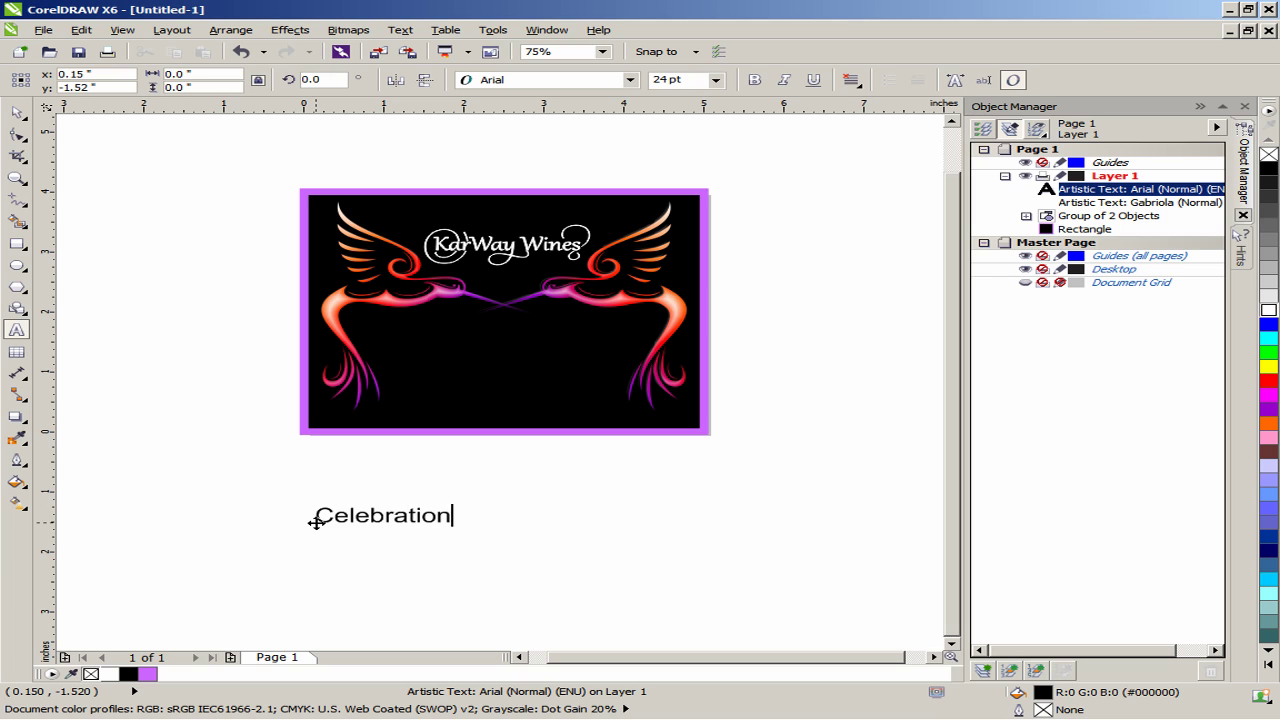
type(" Chardonnay")
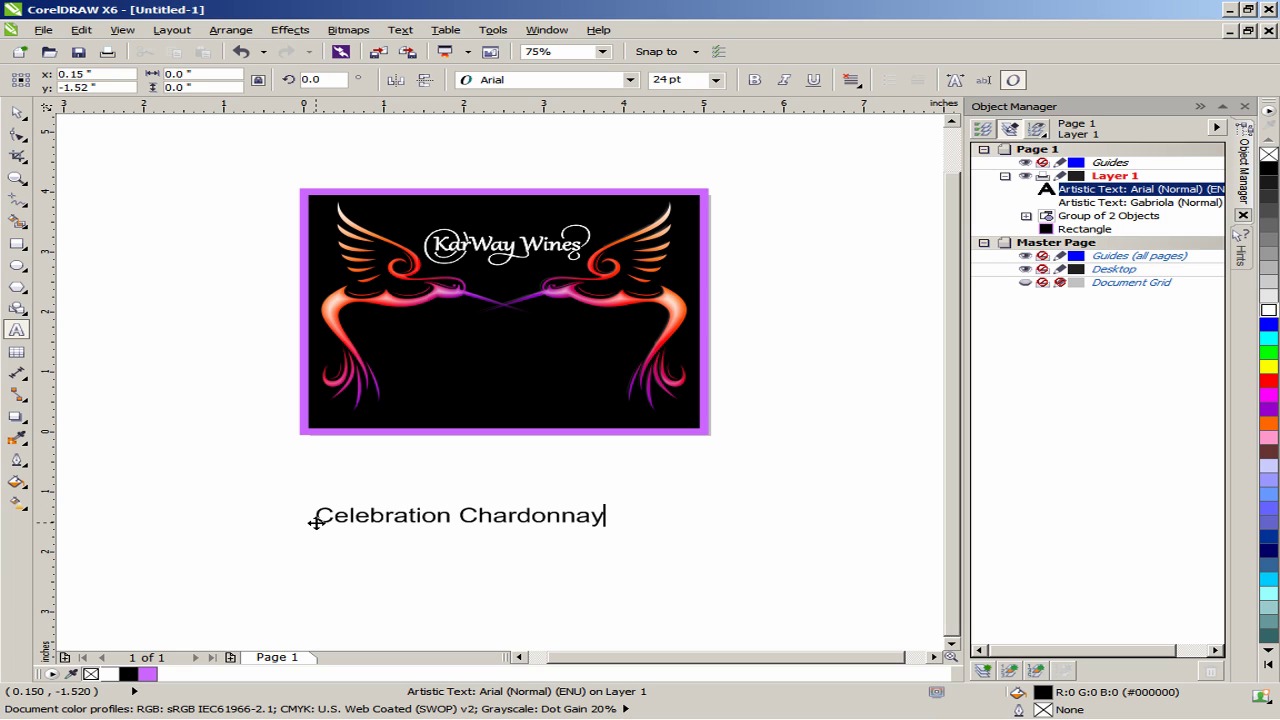
key("ctrl+a")
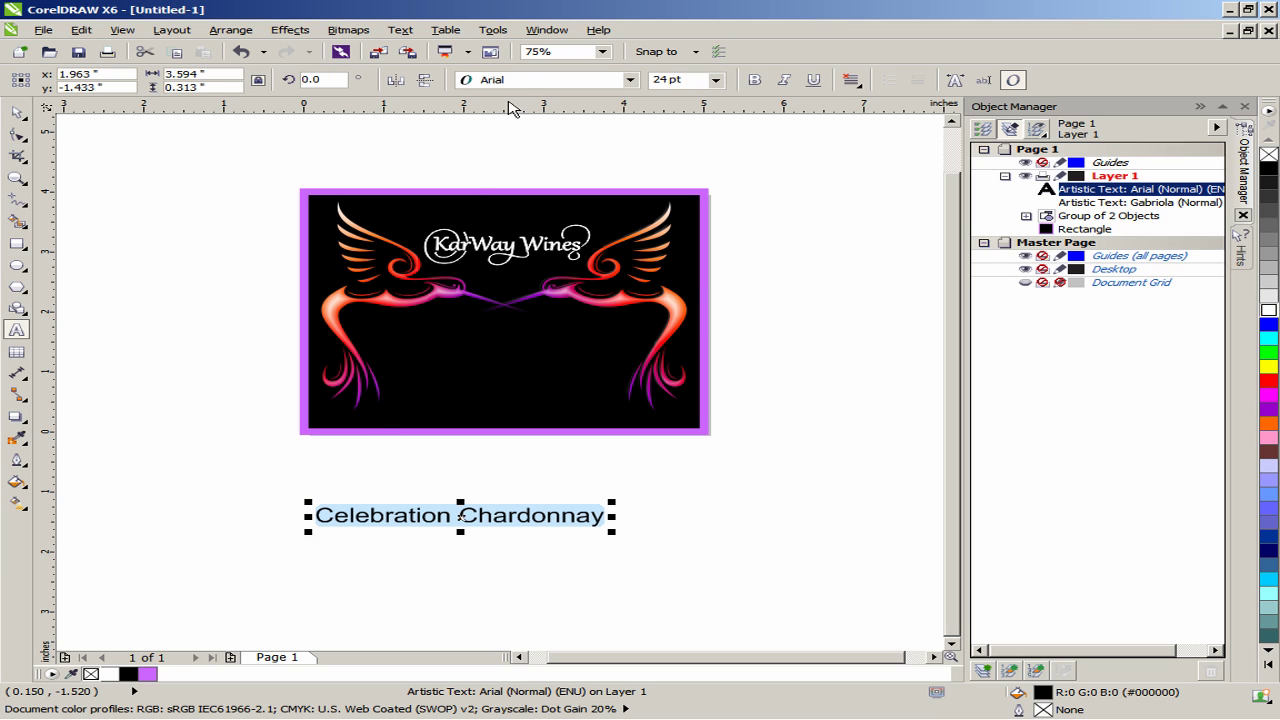
left_click(530, 82)
type("Gabriola")
key("Return")
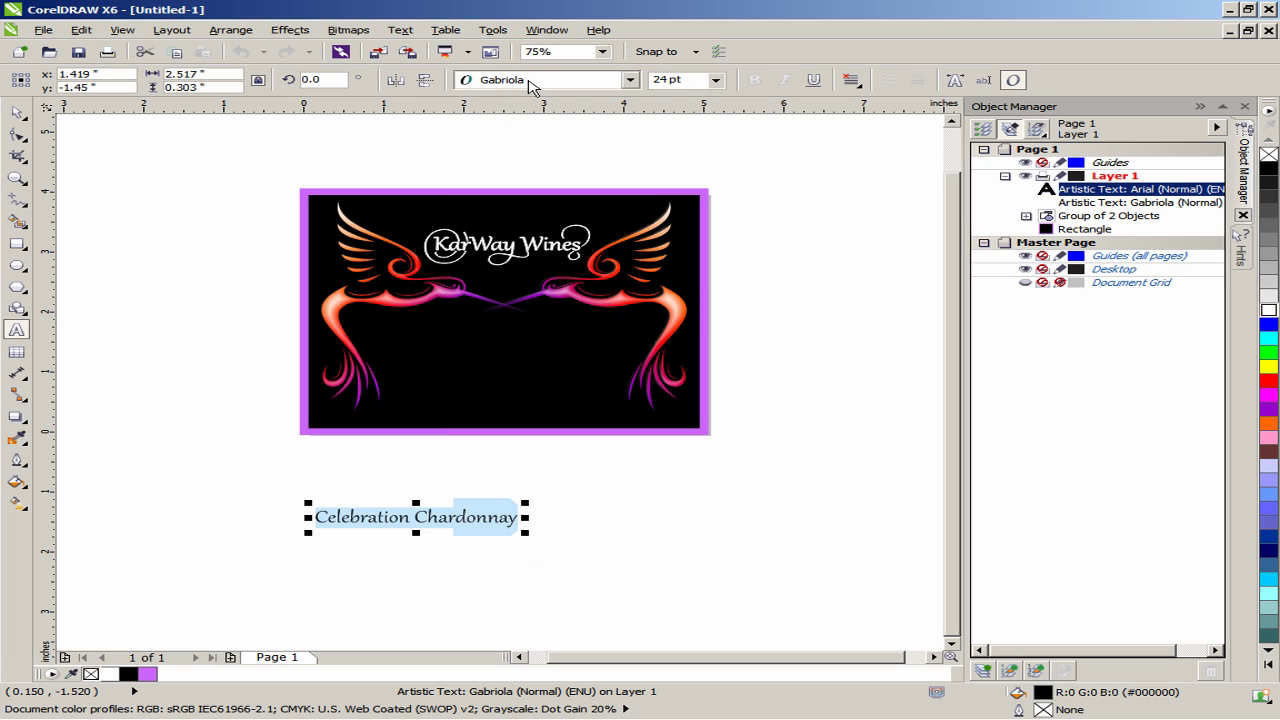
Step: Make the subtitle 28 pt white and move it onto the label beneath the title
double_click(664, 79)
type("28")
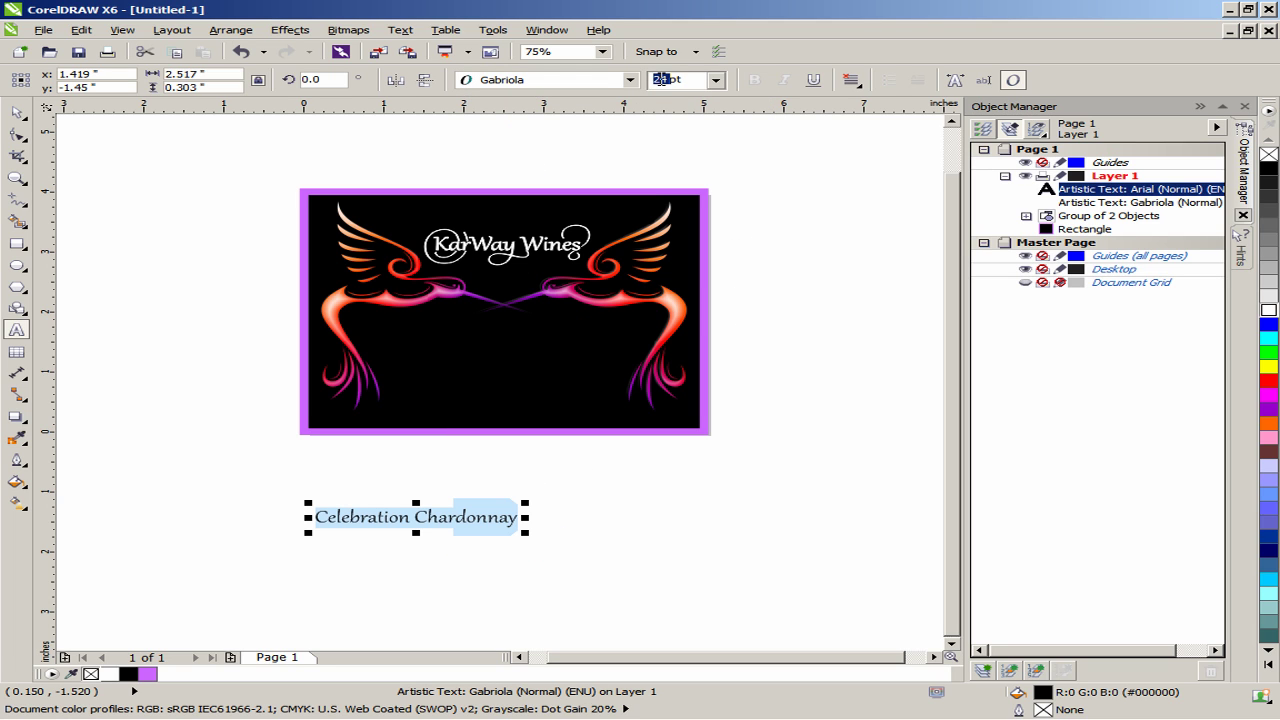
key("Return")
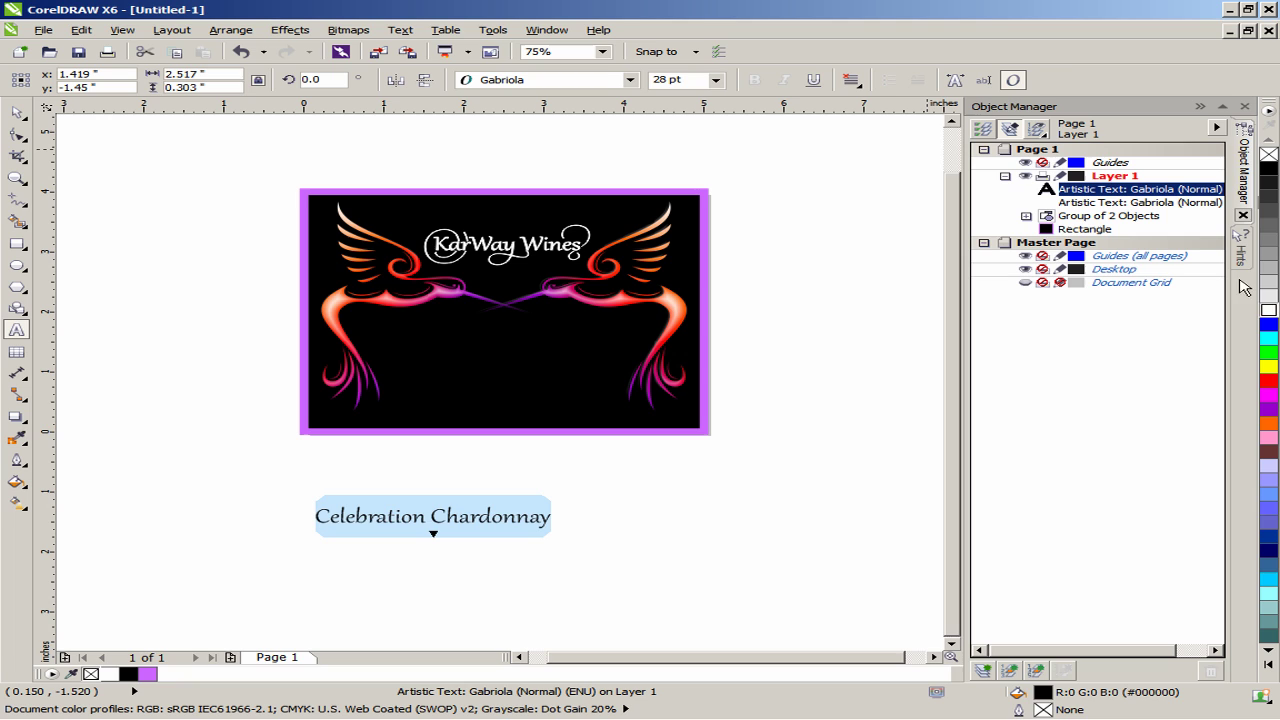
left_click(1266, 310)
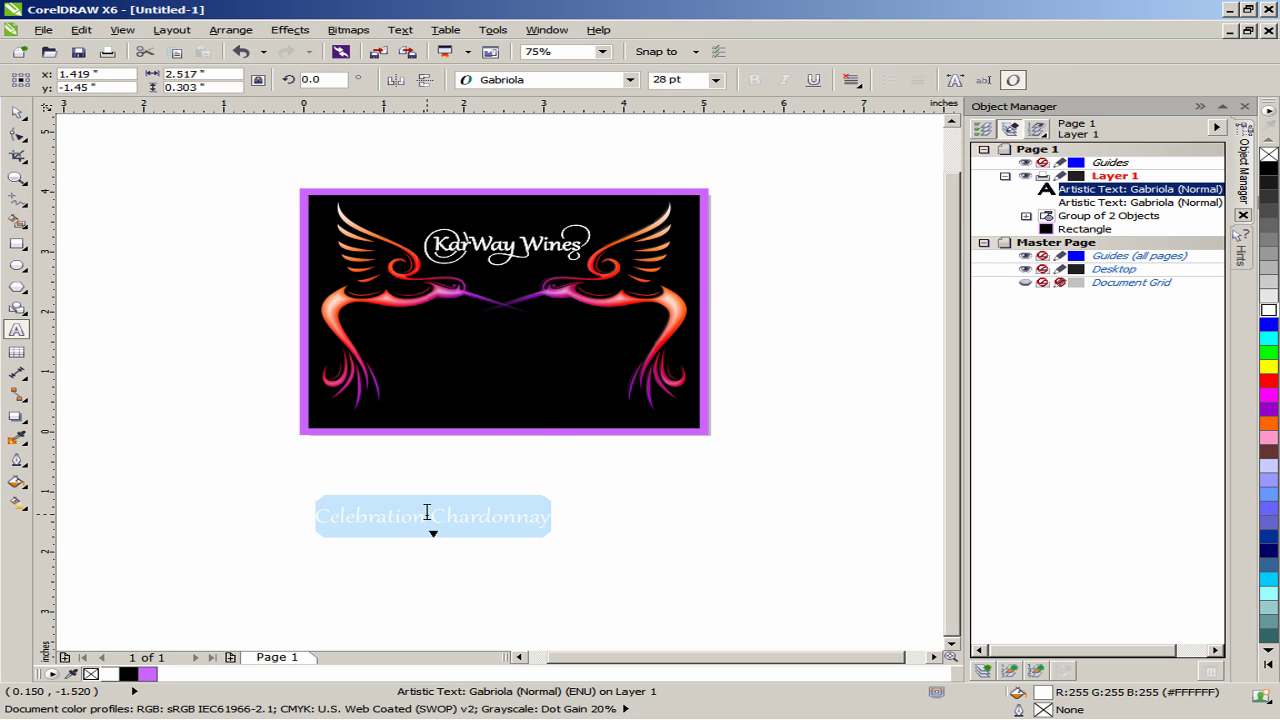
left_click_drag(432, 524, 514, 334)
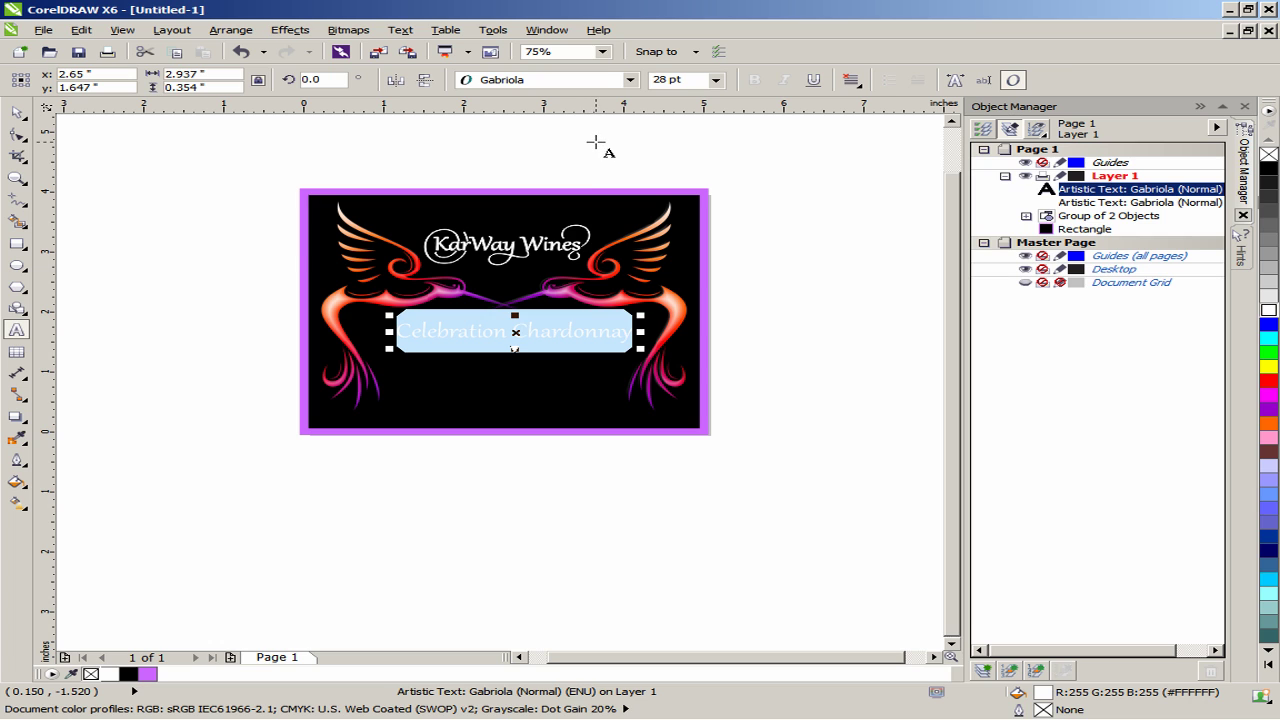
Step: Draw an empty paragraph text frame to the left of the label
scroll(538, 226, "up", 2)
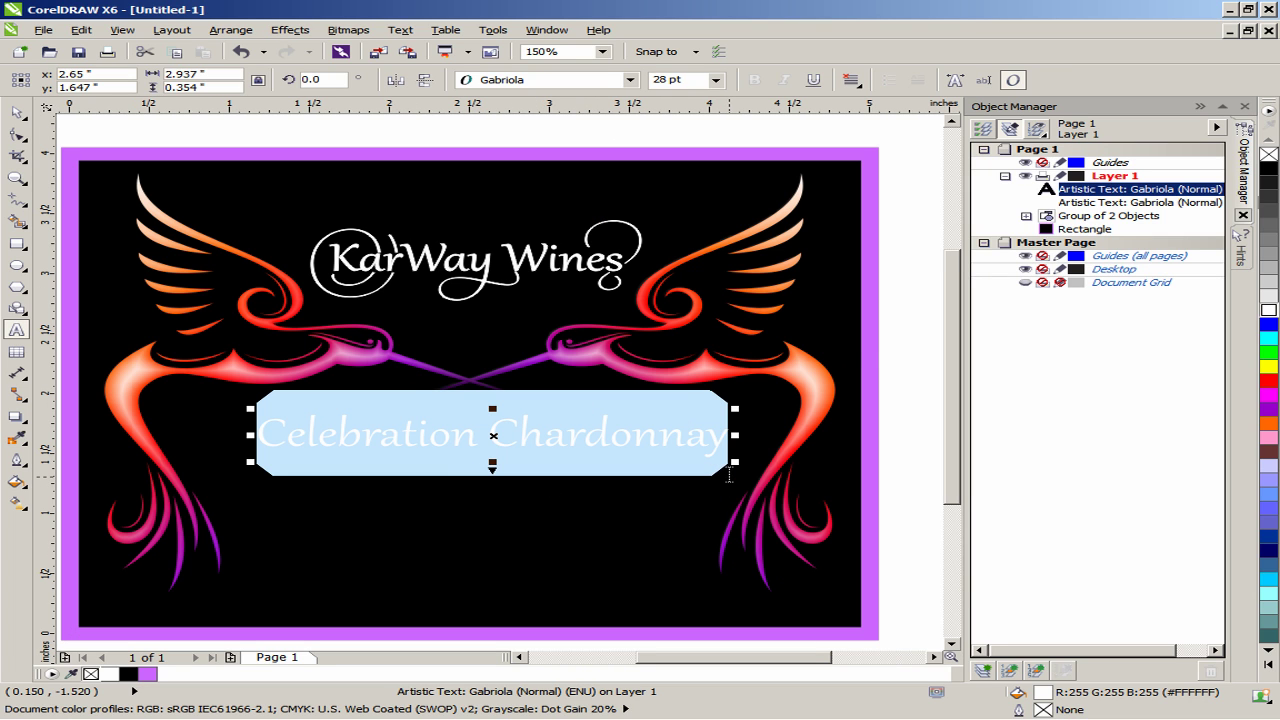
scroll(729, 475, "down", 2)
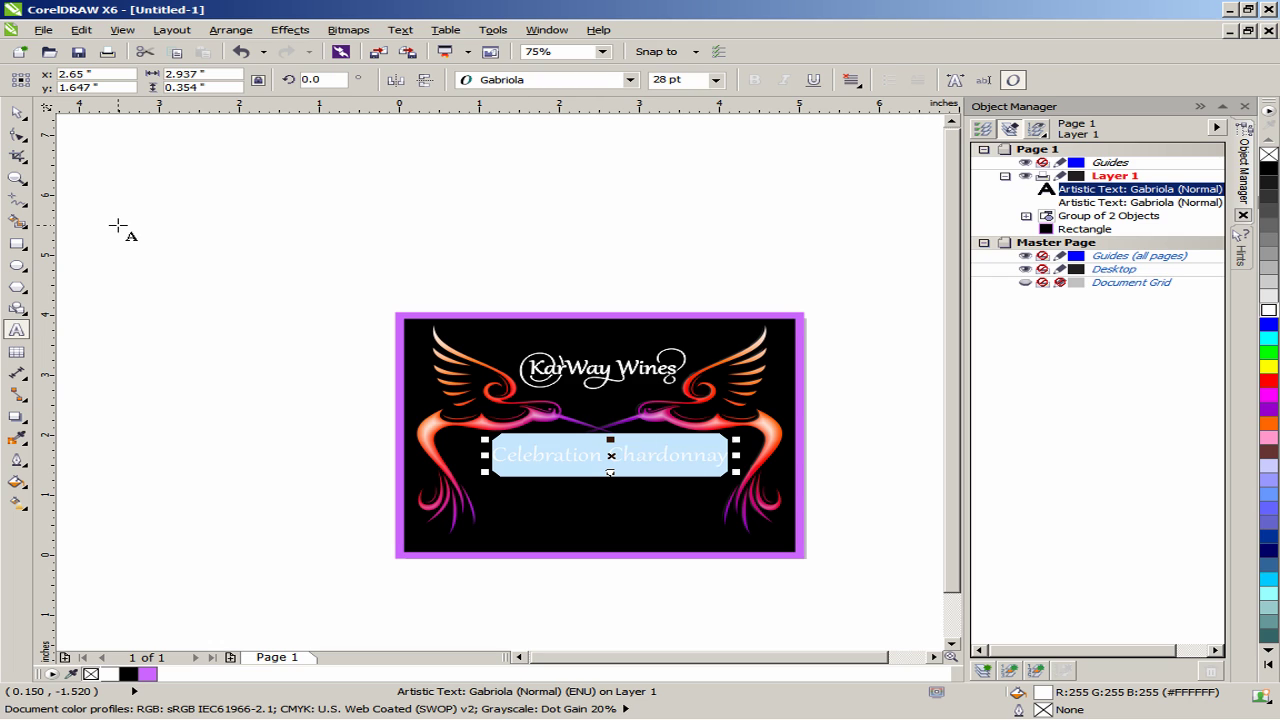
left_click_drag(118, 225, 355, 355)
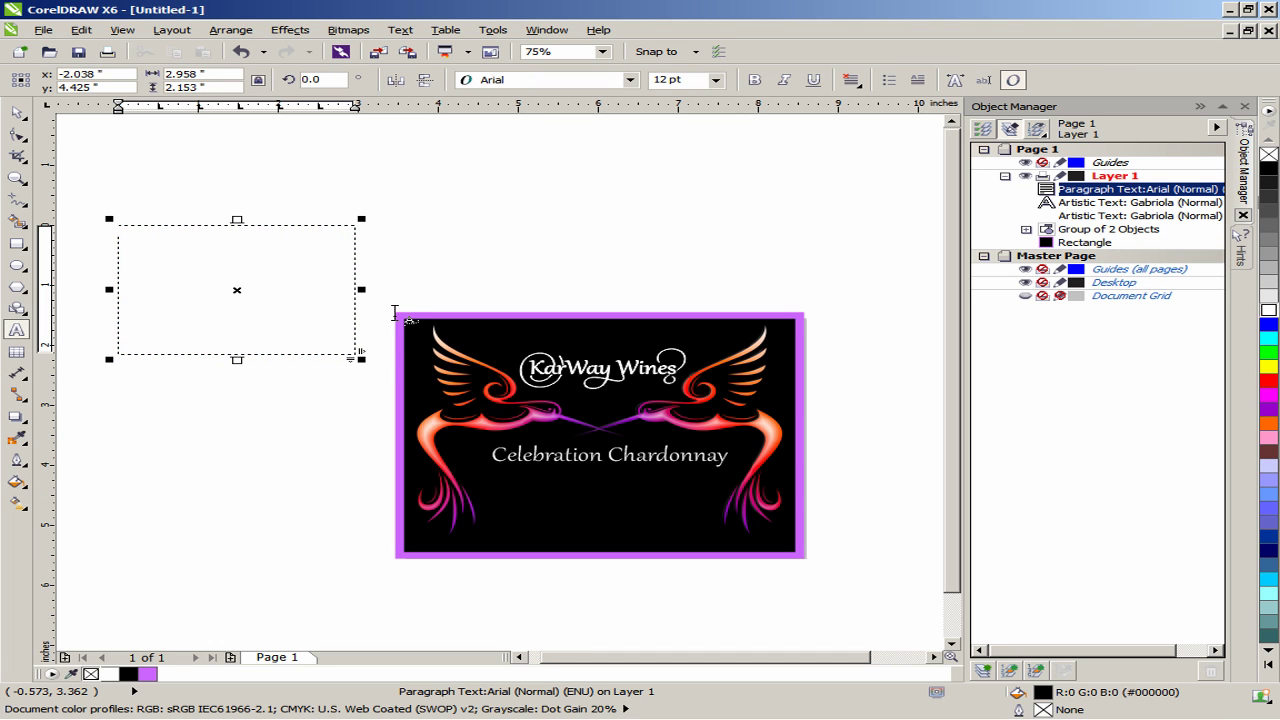
Step: Paste the dedication text into the frame, set it to centred 10 pt Gabriola, and narrow the frame
left_click(140, 232)
type("Thank you for being a part of our 10th anniversary celebration and for sharing the art of wine making in your community. The Management & Staff at KarWay Wines")
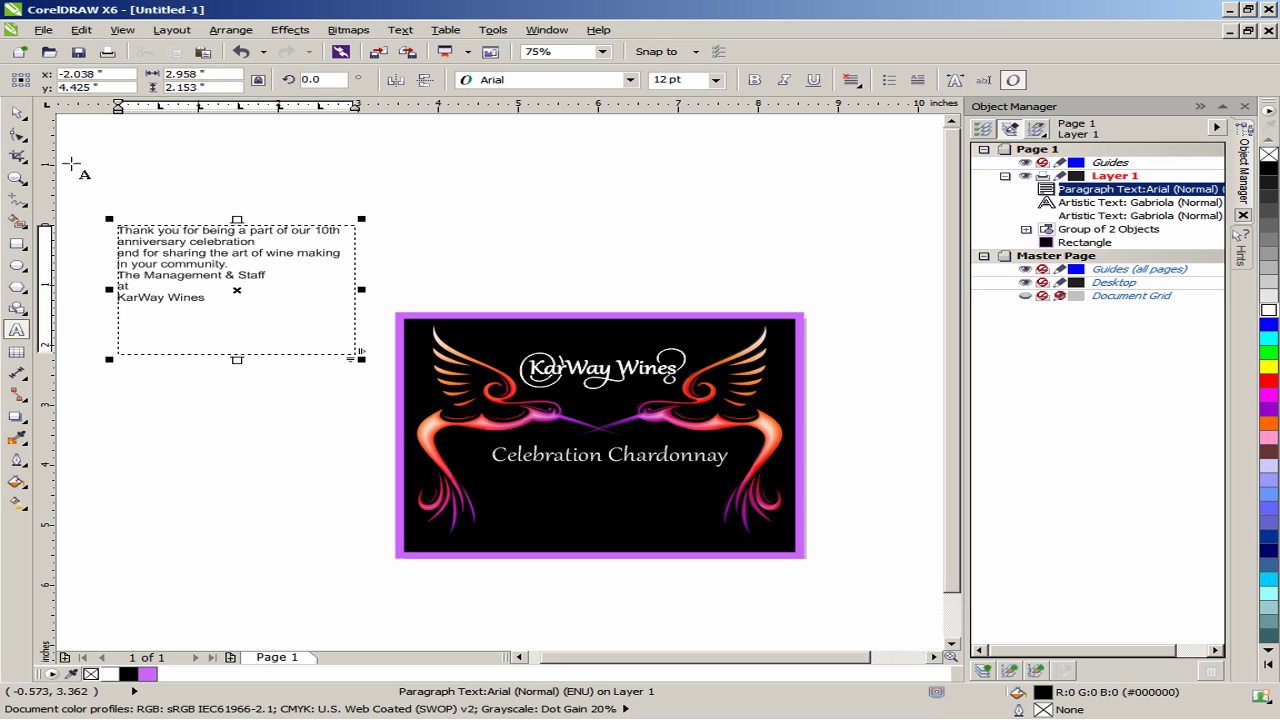
left_click(16, 114)
left_click(488, 80)
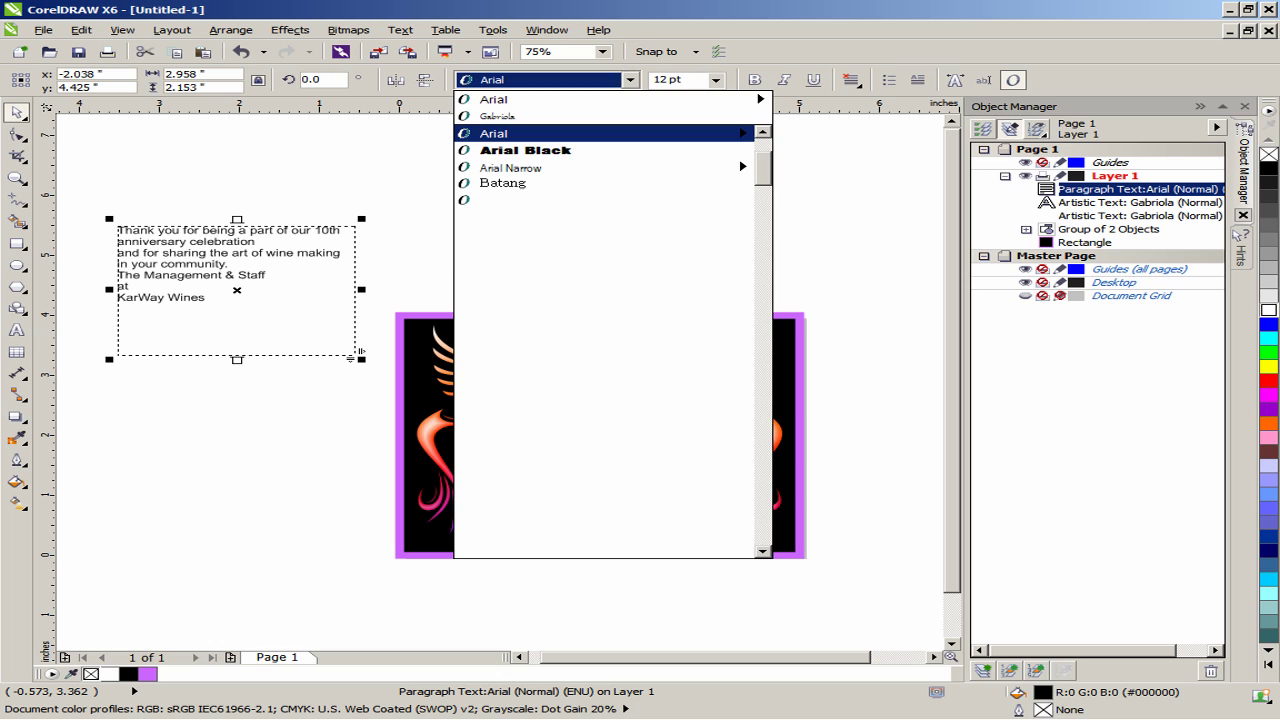
type("Gabriola")
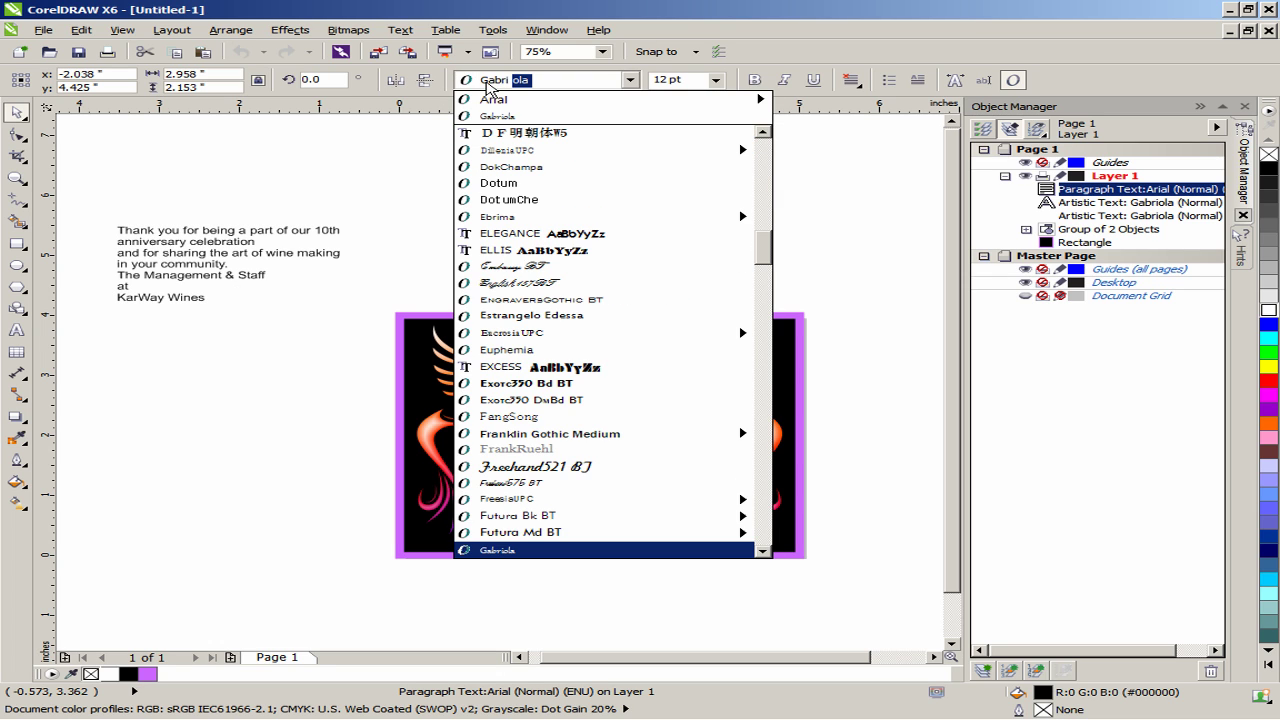
key("Return")
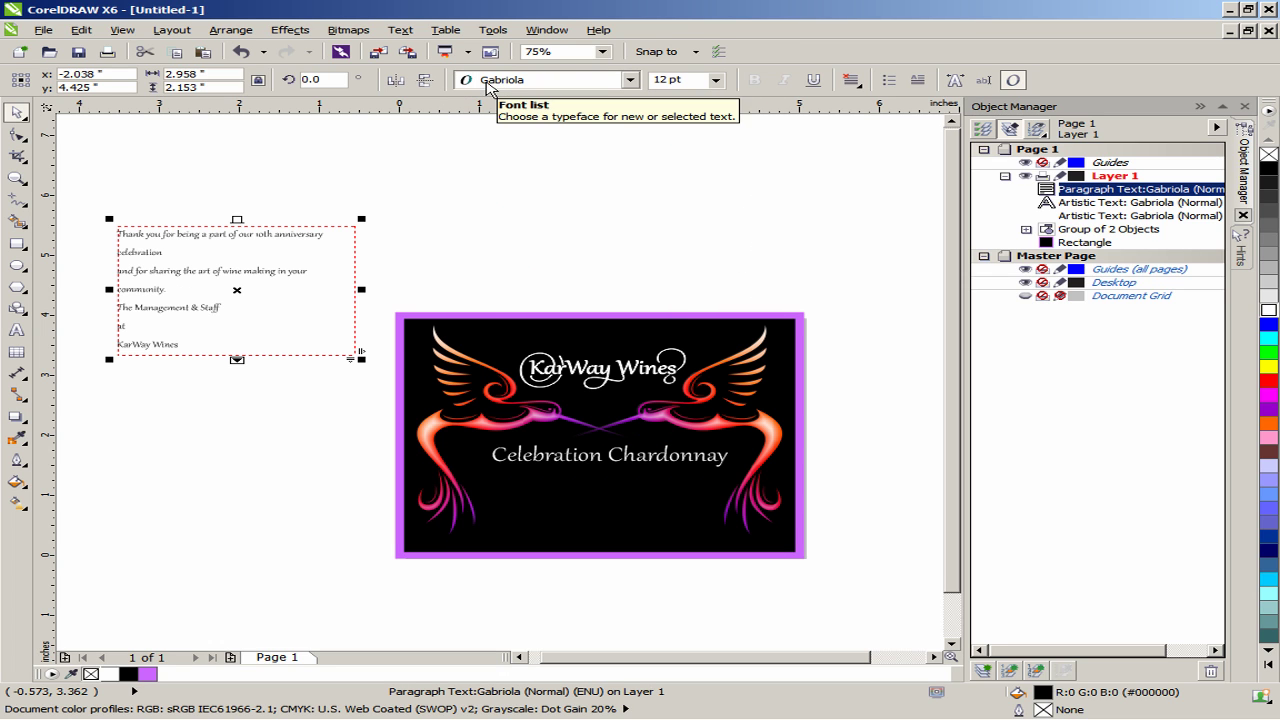
left_click(661, 78)
type("10t")
key("Return")
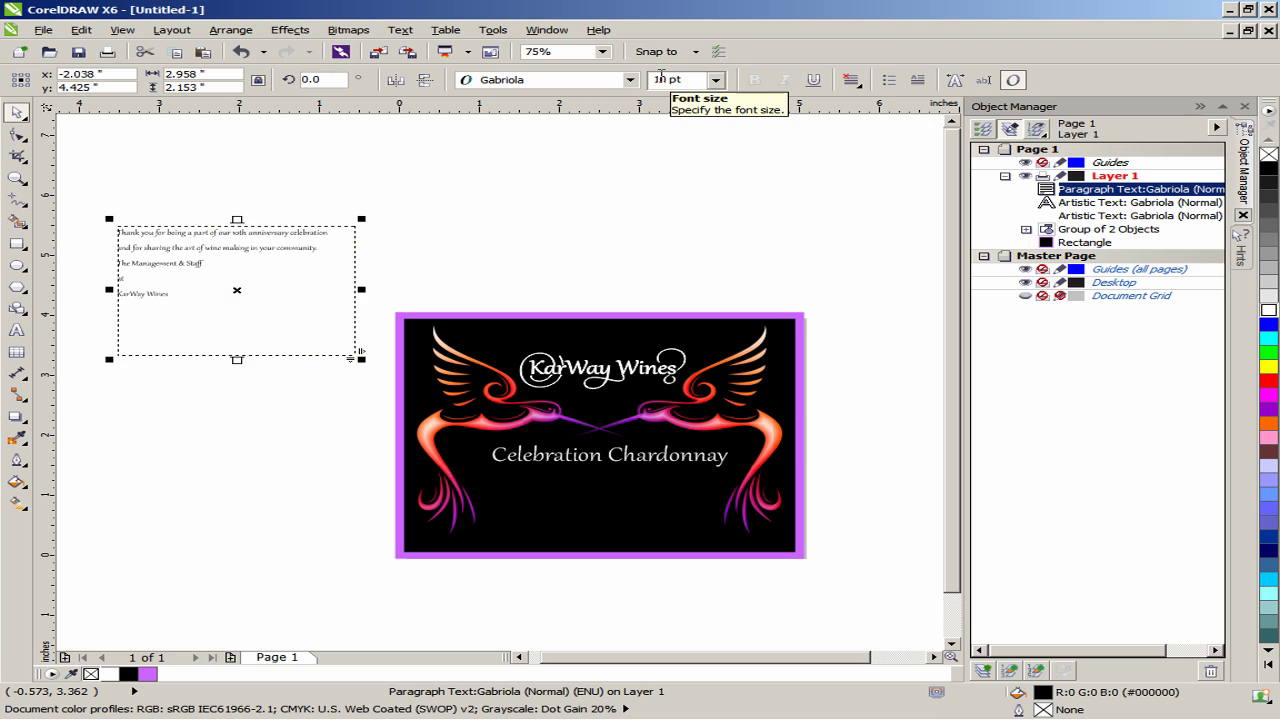
left_click(855, 82)
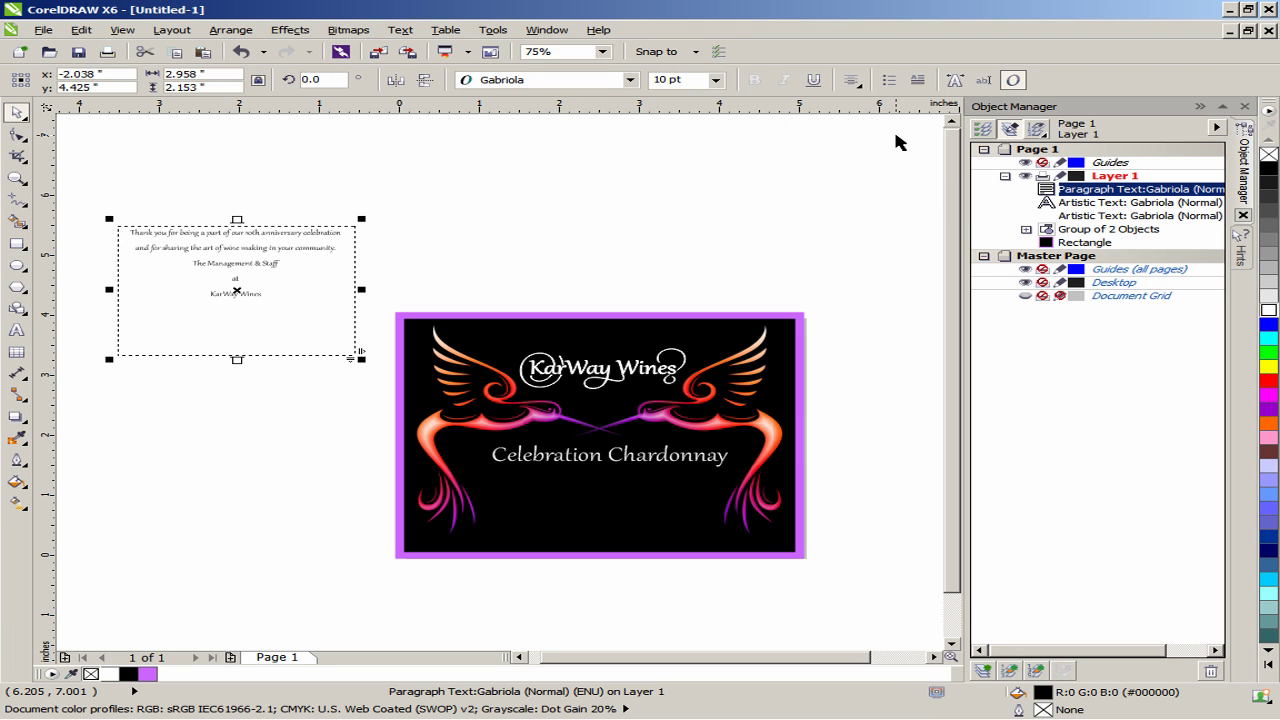
left_click_drag(360, 289, 341, 289)
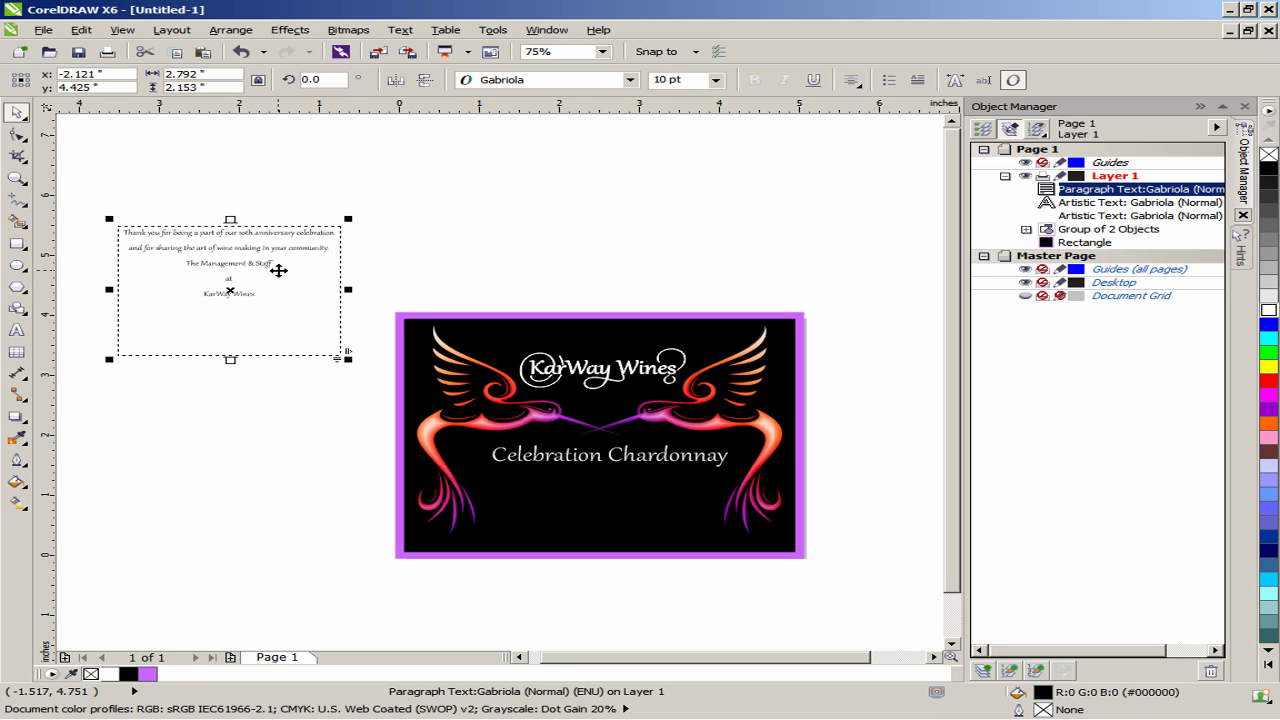
Step: Set 60% paragraph spacing in Object Properties and move the paragraph below the subtitle
right_click(278, 270)
left_click(400, 638)
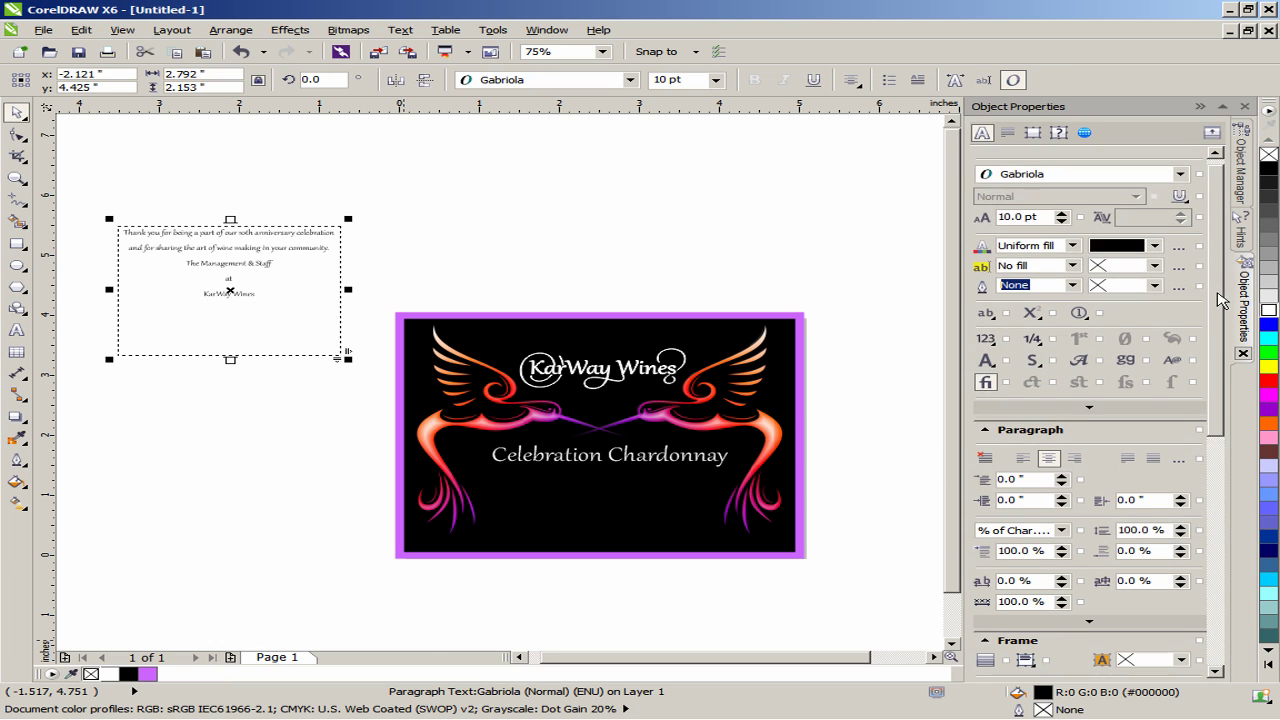
scroll(1220, 300, "down", 3)
left_click(1046, 352)
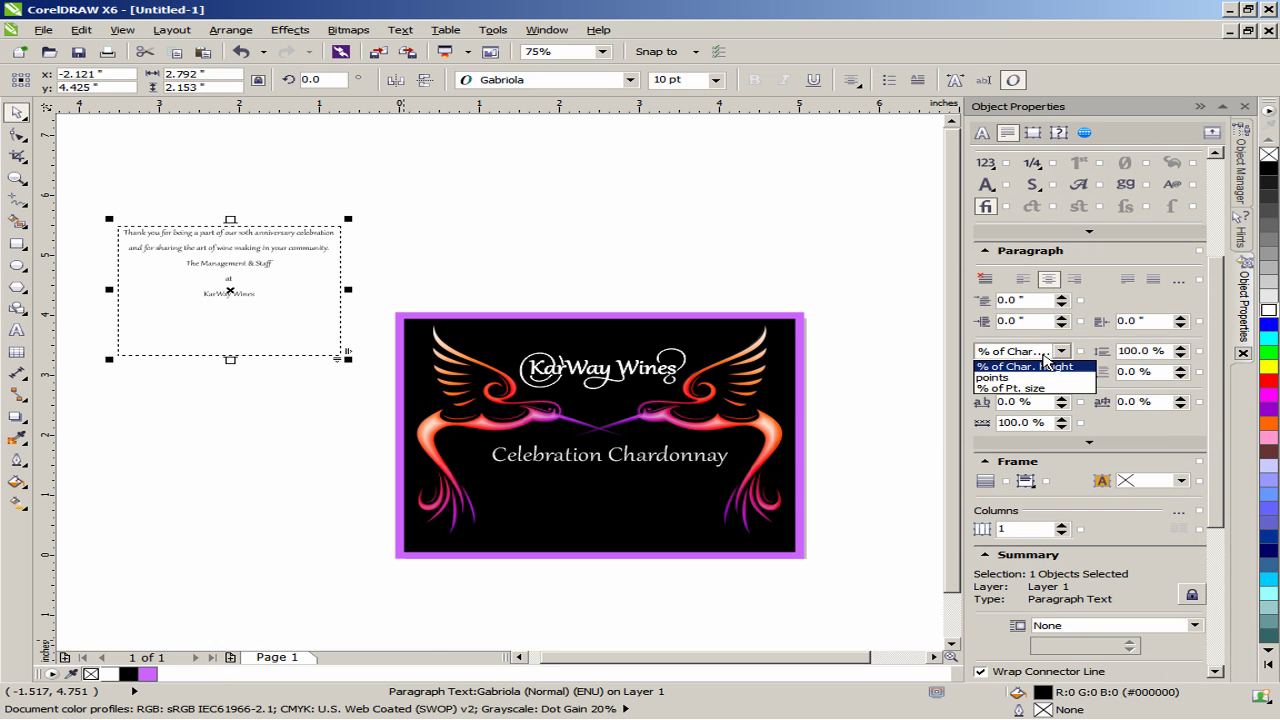
left_click(1040, 366)
double_click(1030, 371)
type("6")
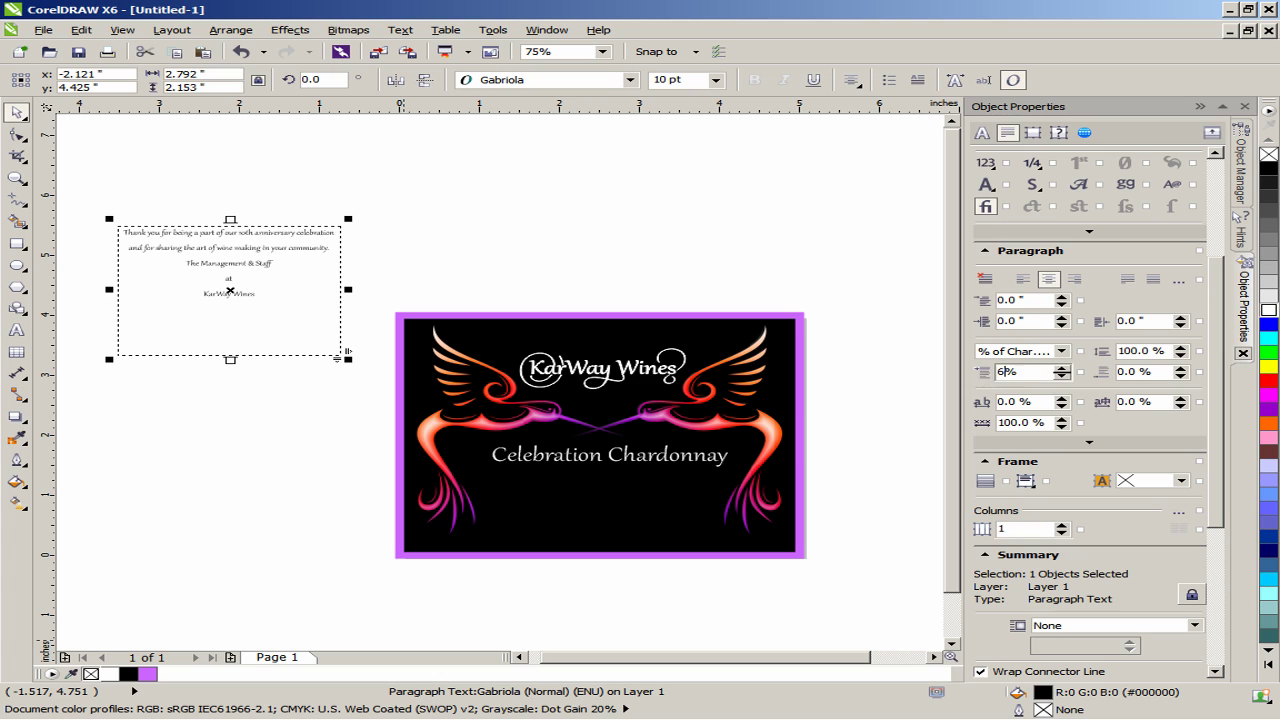
type("0")
key("Return")
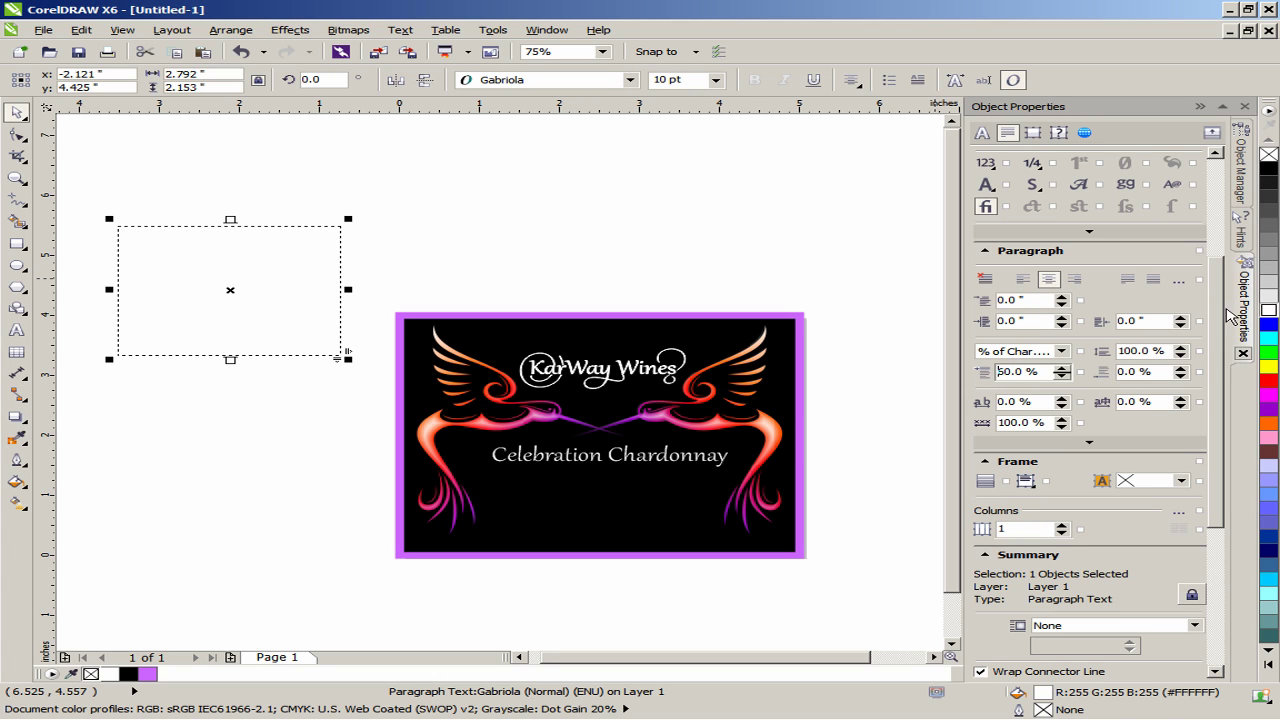
left_click_drag(229, 289, 609, 522)
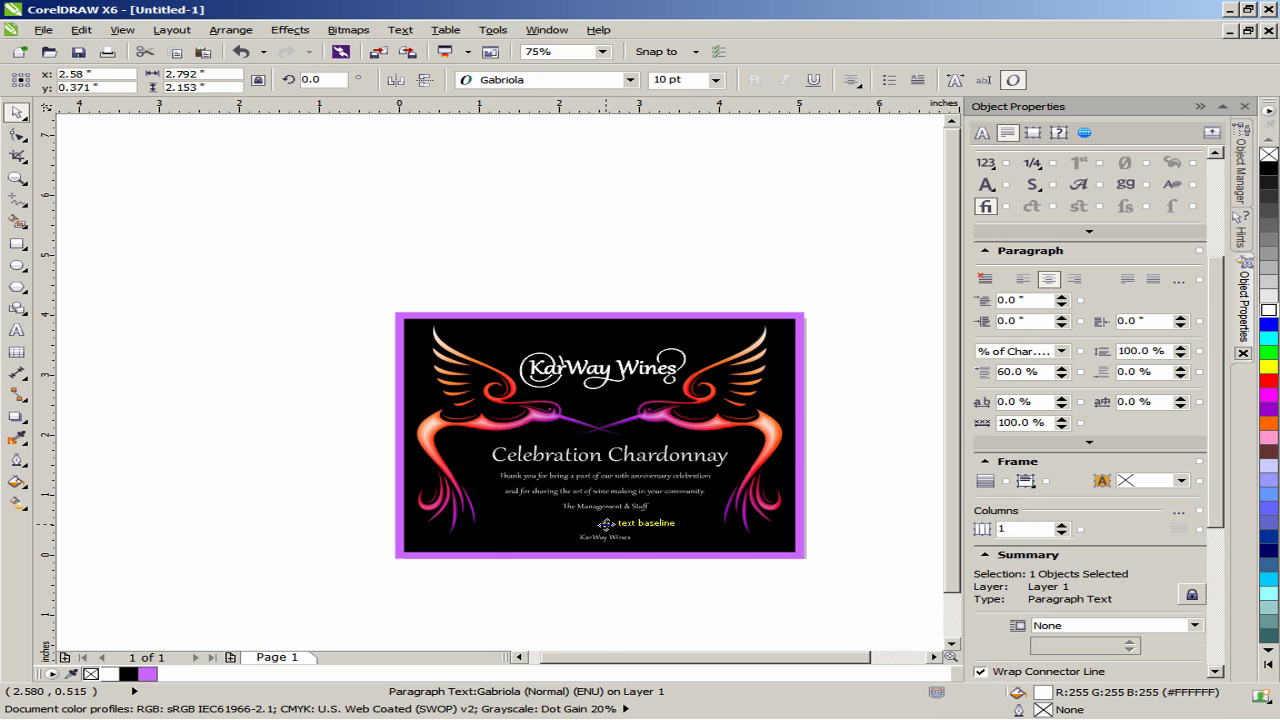
scroll(609, 522, "up", 1)
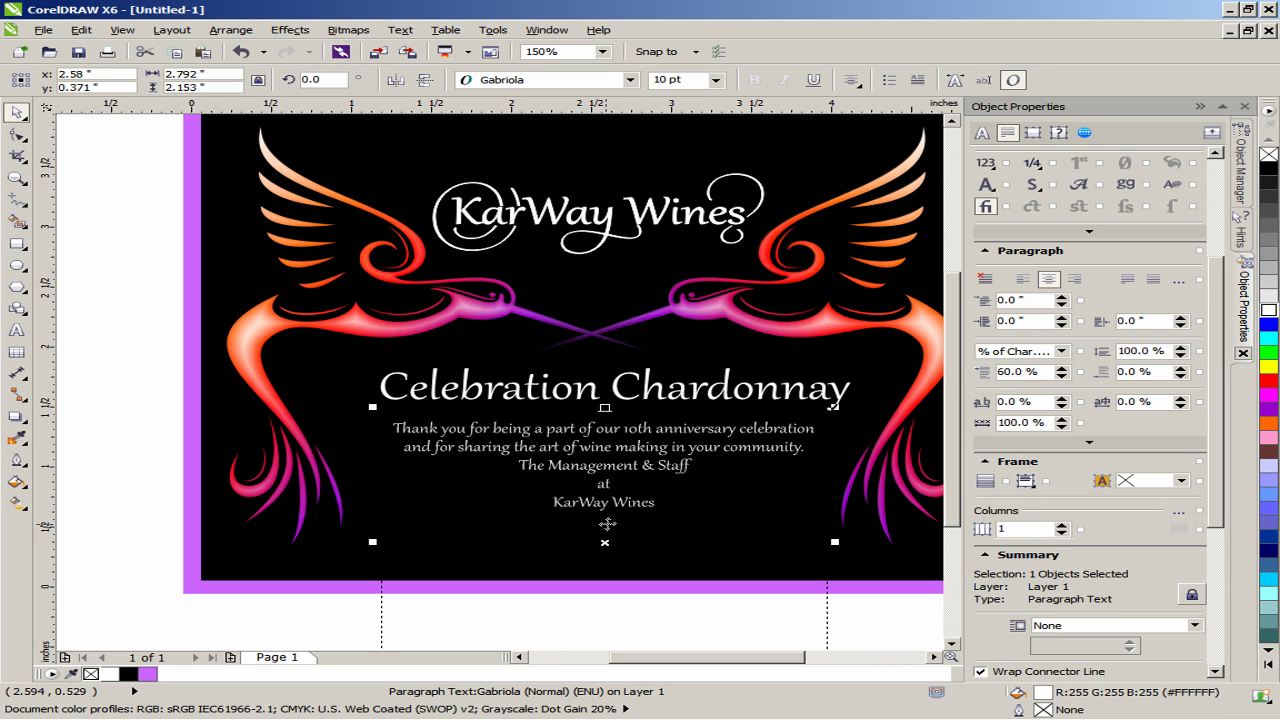
Step: Align the horizontal centres of the subtitle, title, dedication and hummingbird artwork
left_click(699, 400, "shift")
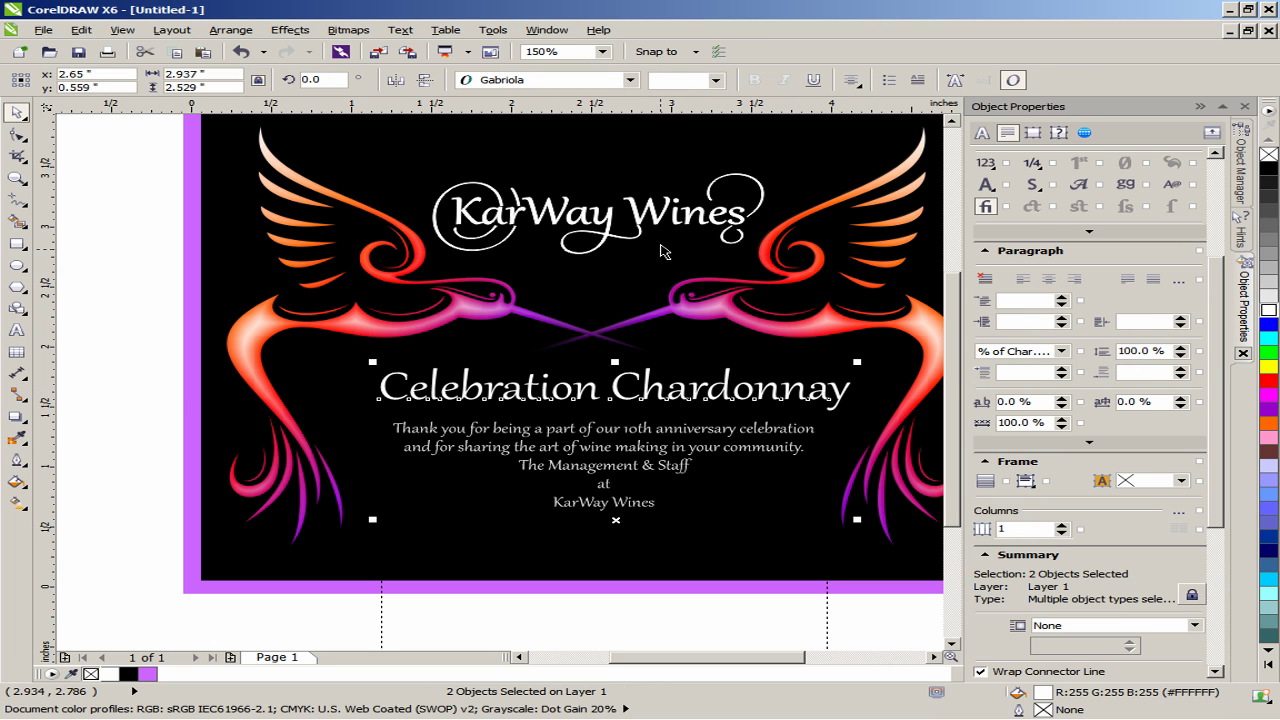
left_click(662, 222, "shift")
left_click(928, 326, "shift")
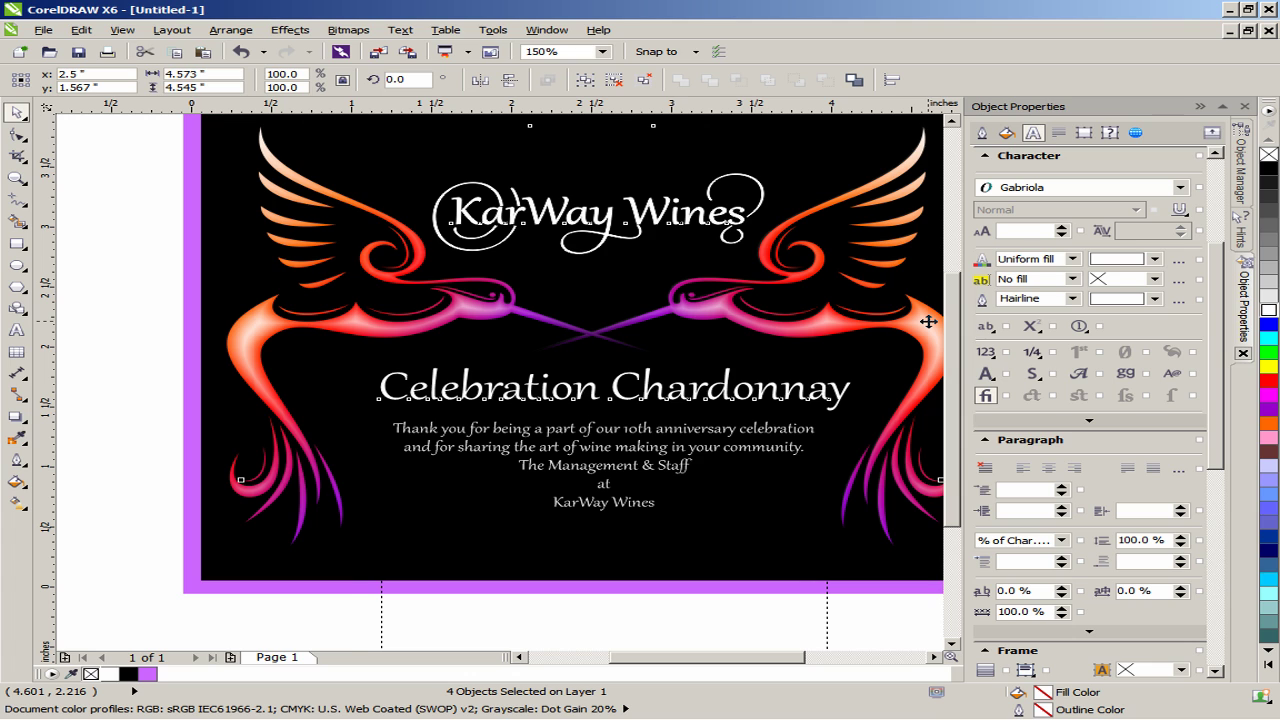
key("c")
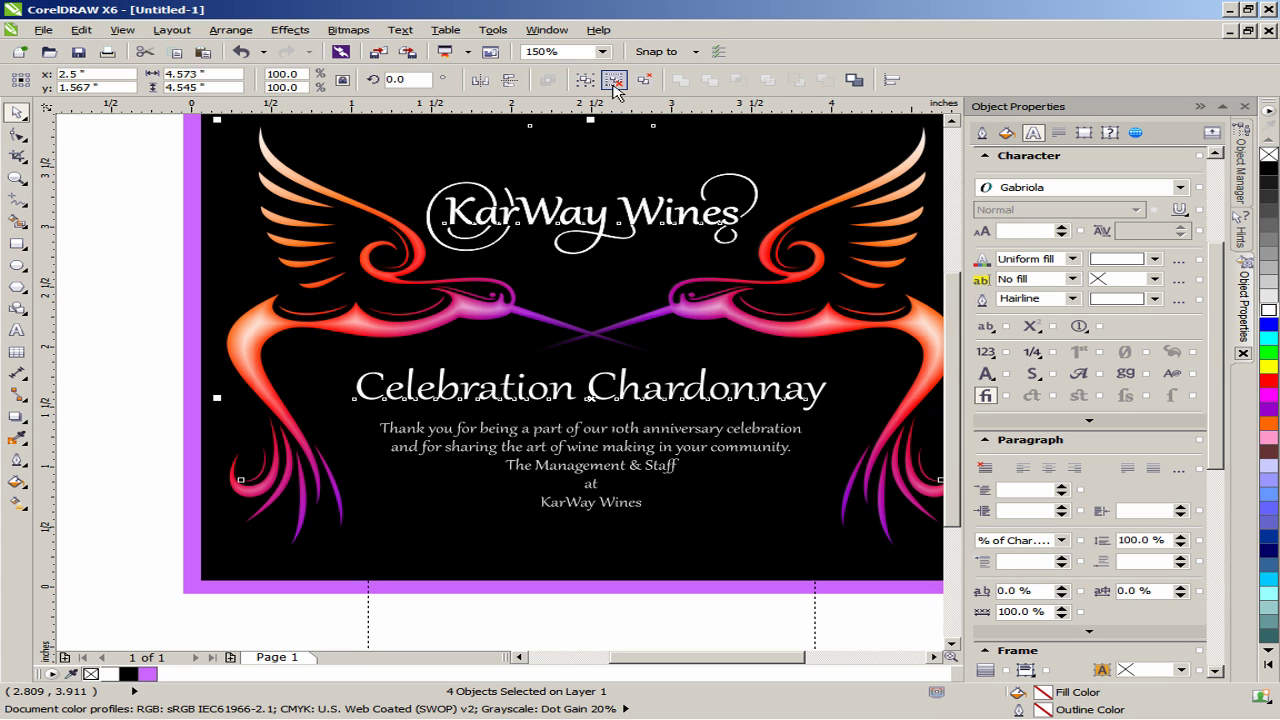
Step: Shorten the dedication paragraph frame from the bottom to fit its text
left_click(602, 51)
left_click(599, 67)
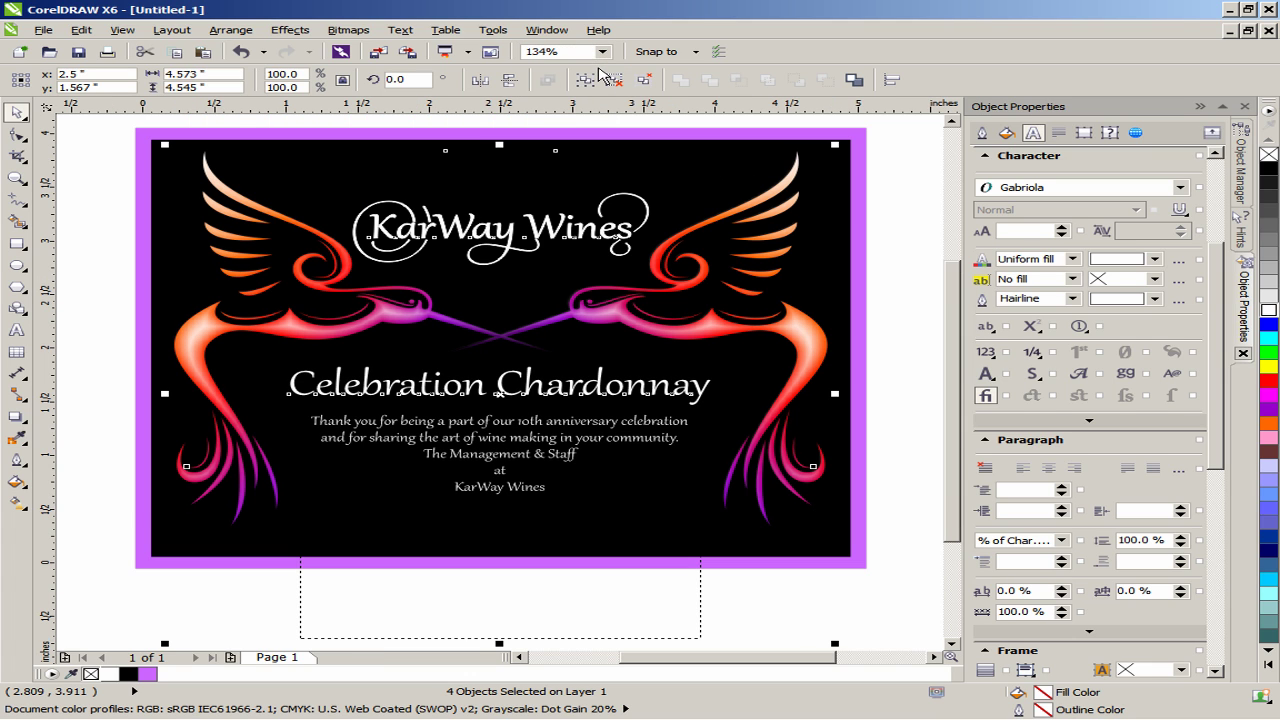
left_click(505, 641)
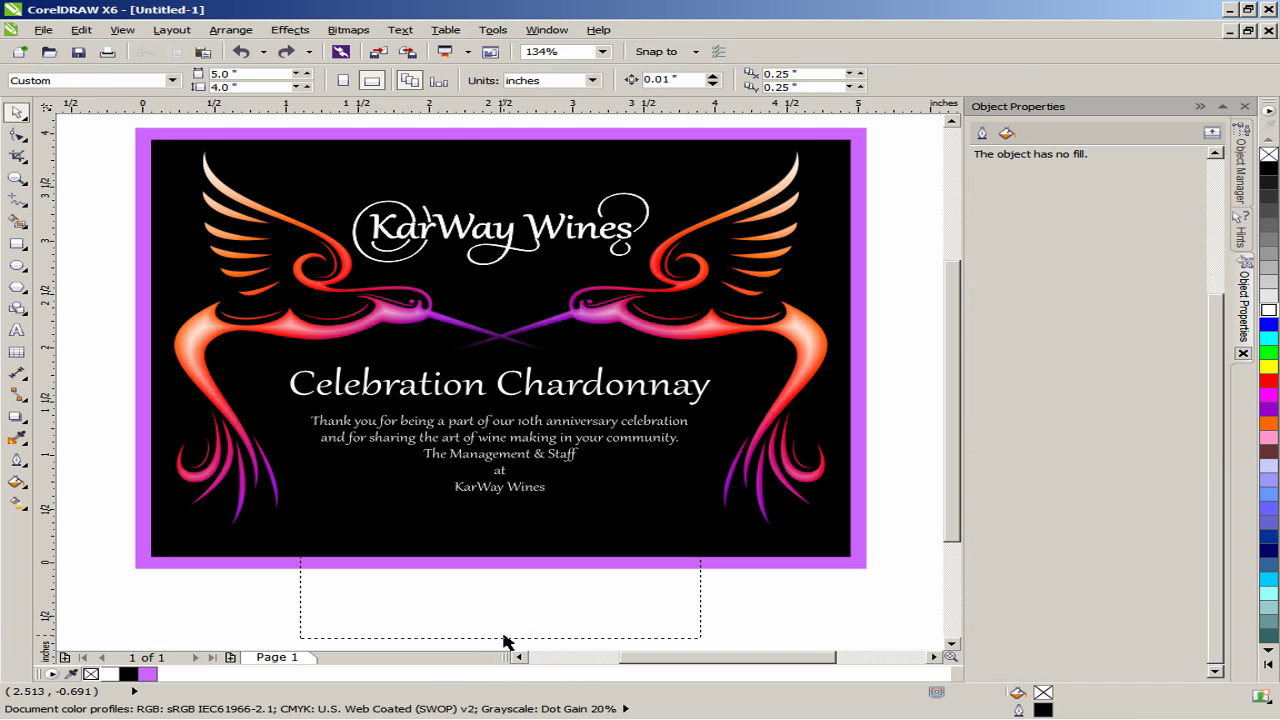
left_click(505, 641)
left_click_drag(501, 638, 500, 537)
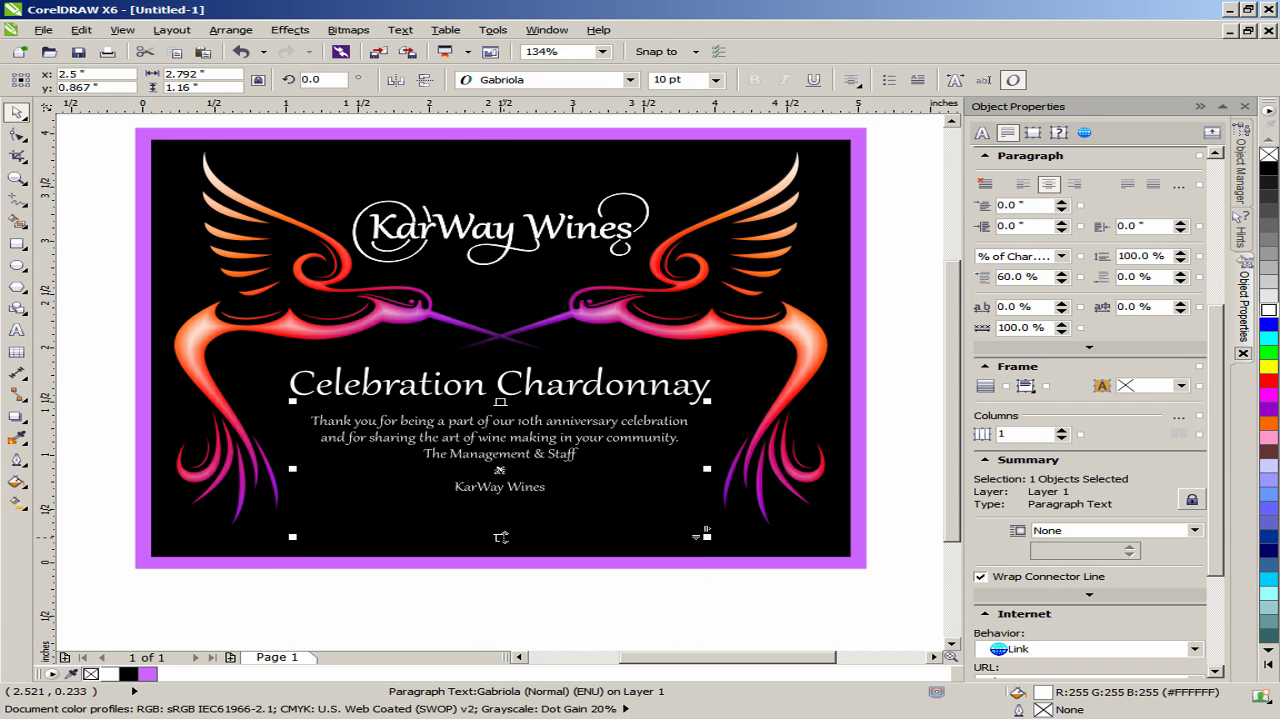
Step: Type '750ml' as new text below the label and set it in Gabriola
left_click(12, 332)
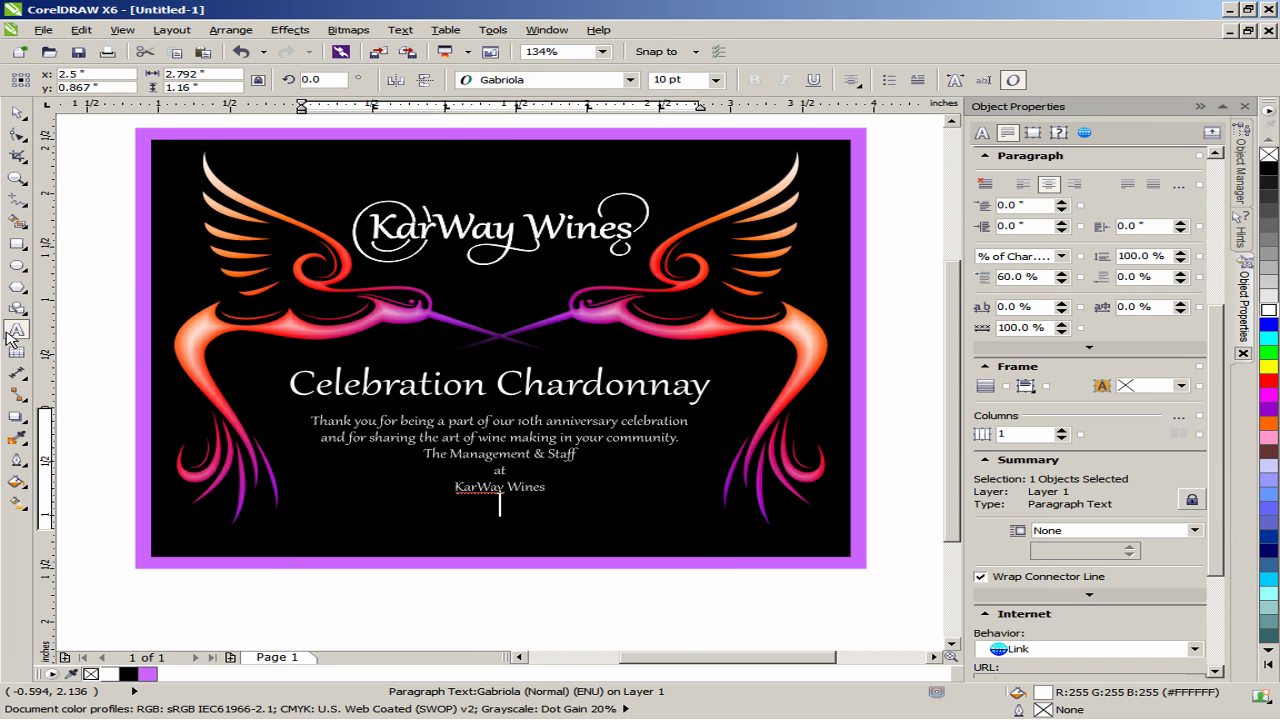
left_click(90, 592)
type("75")
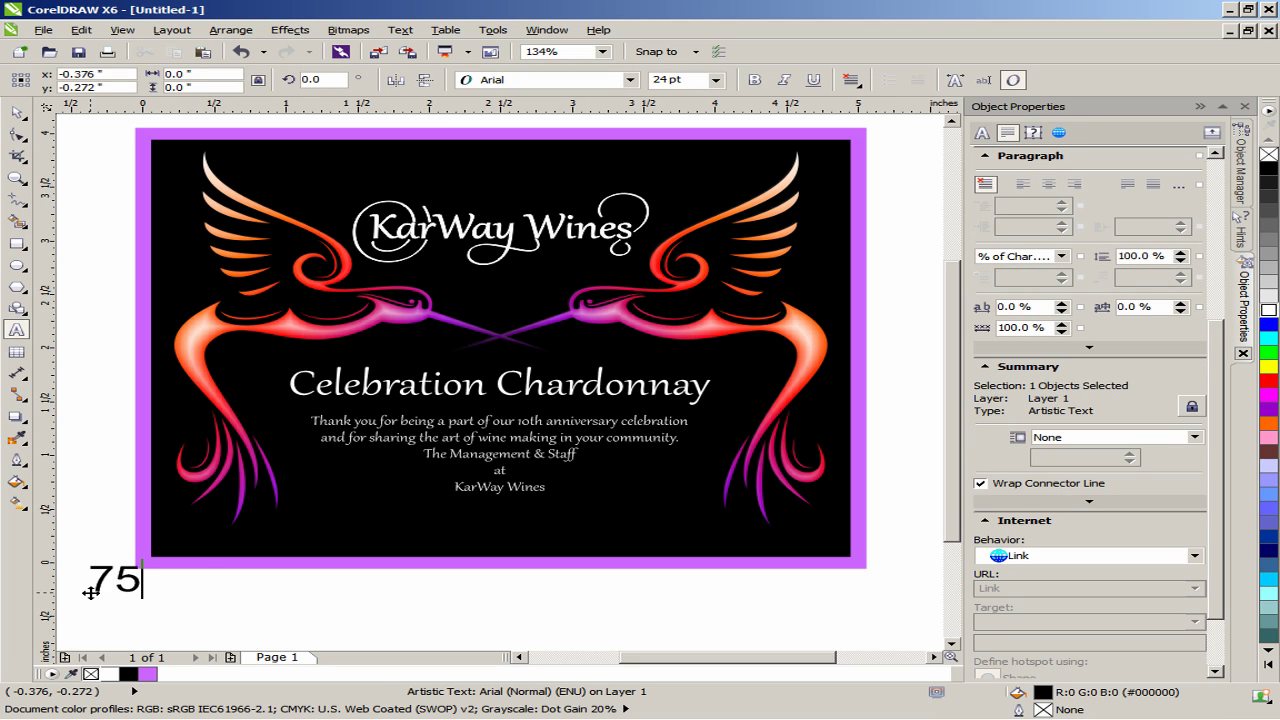
type("0ml")
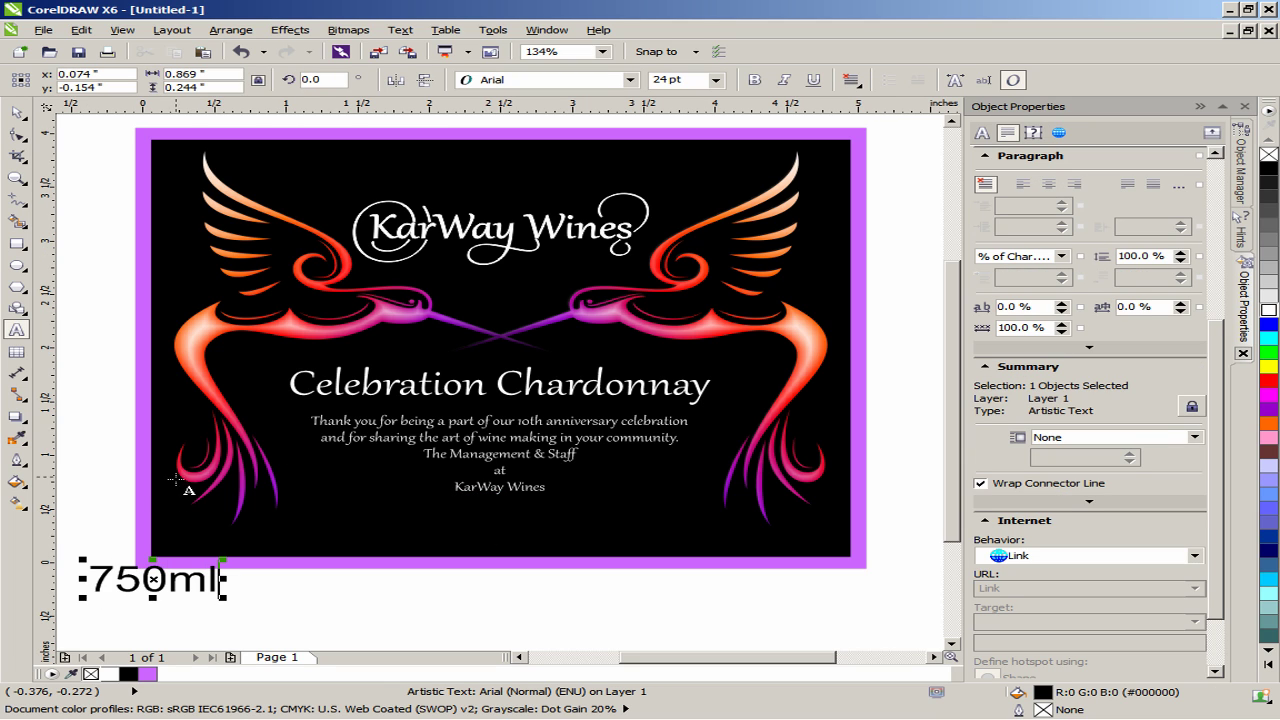
key("ctrl+a")
left_click(576, 81)
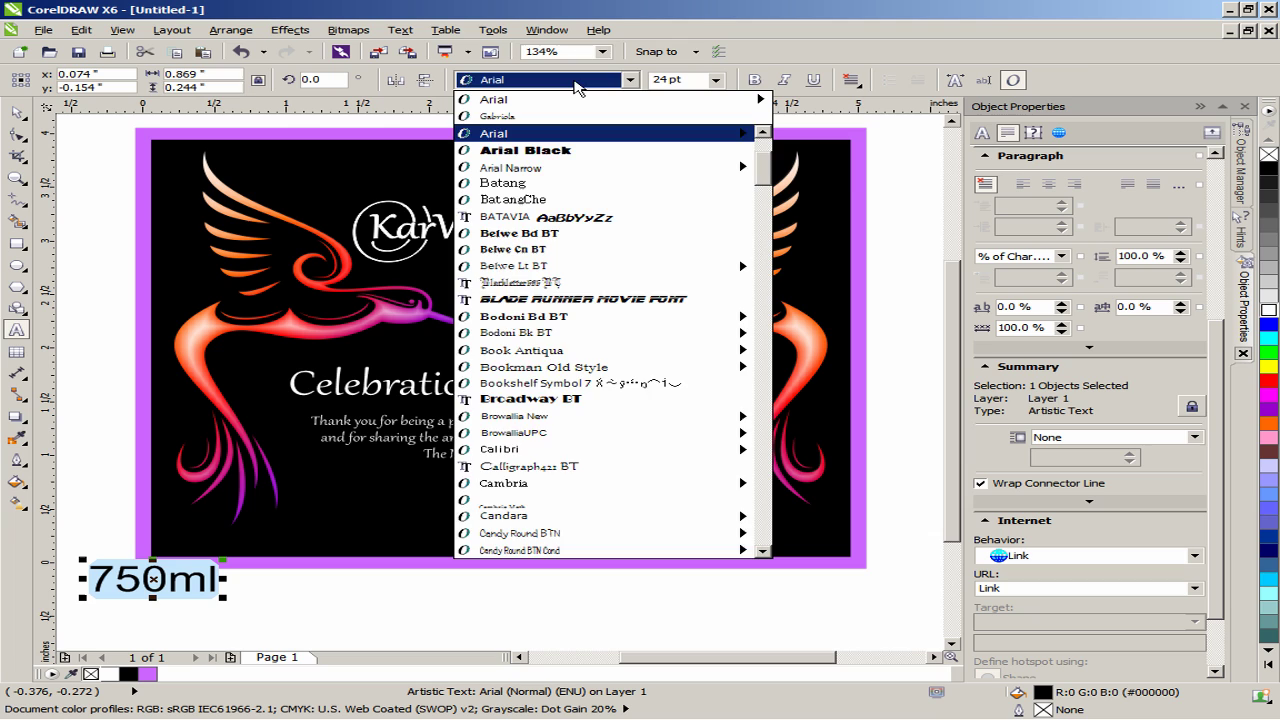
type("Gabriola")
key("Return")
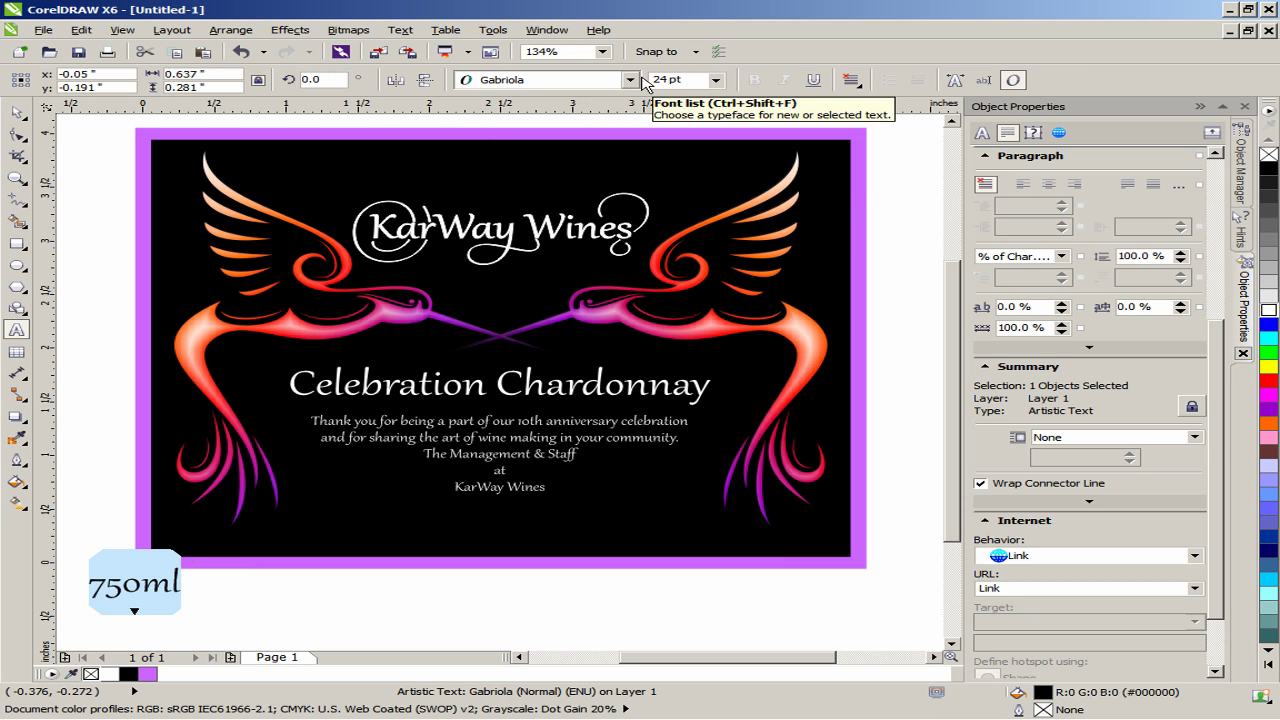
Step: Make 750ml 12 pt white and move it into the label's lower-left corner
left_click(660, 79)
type("12pt")
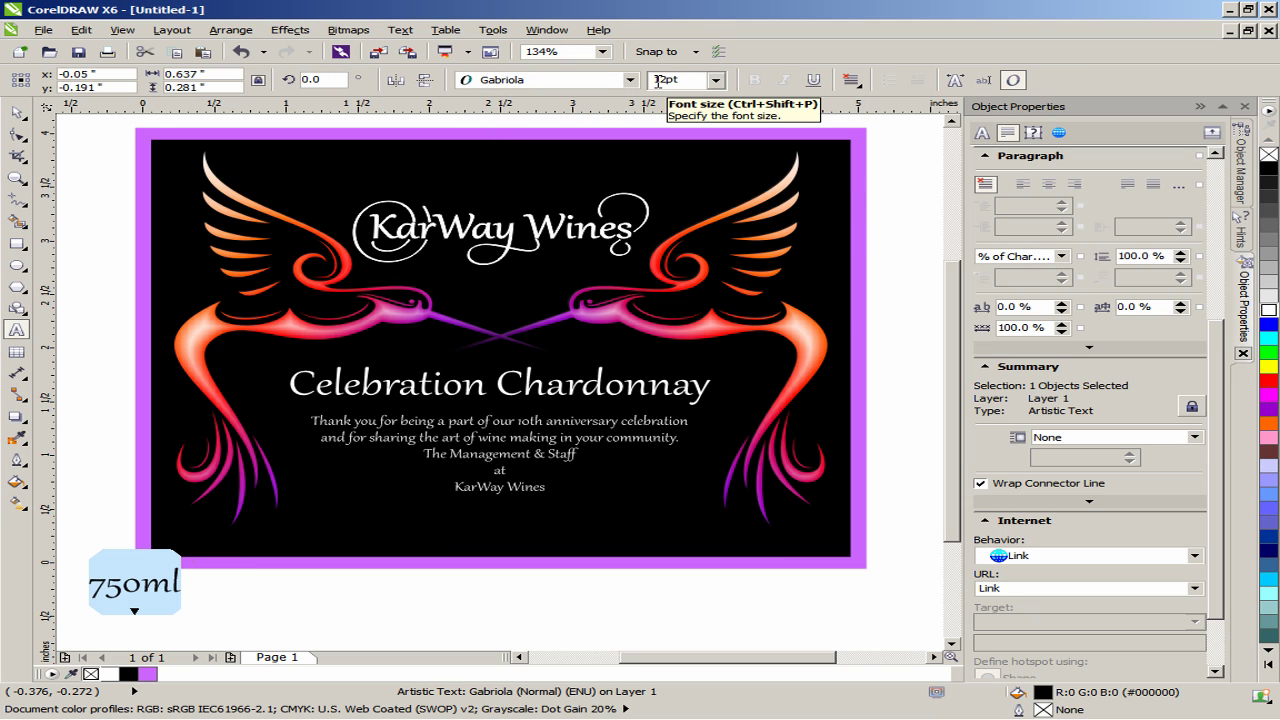
key("Return")
left_click(1268, 309)
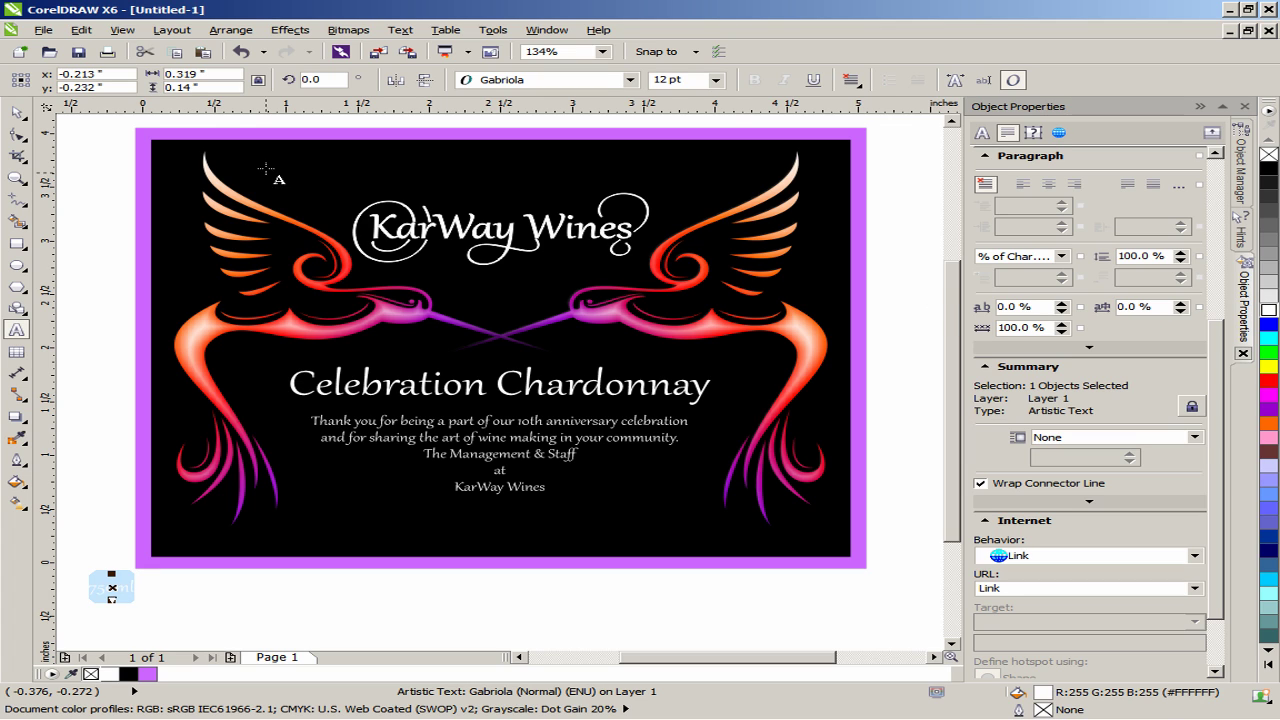
left_click(14, 116)
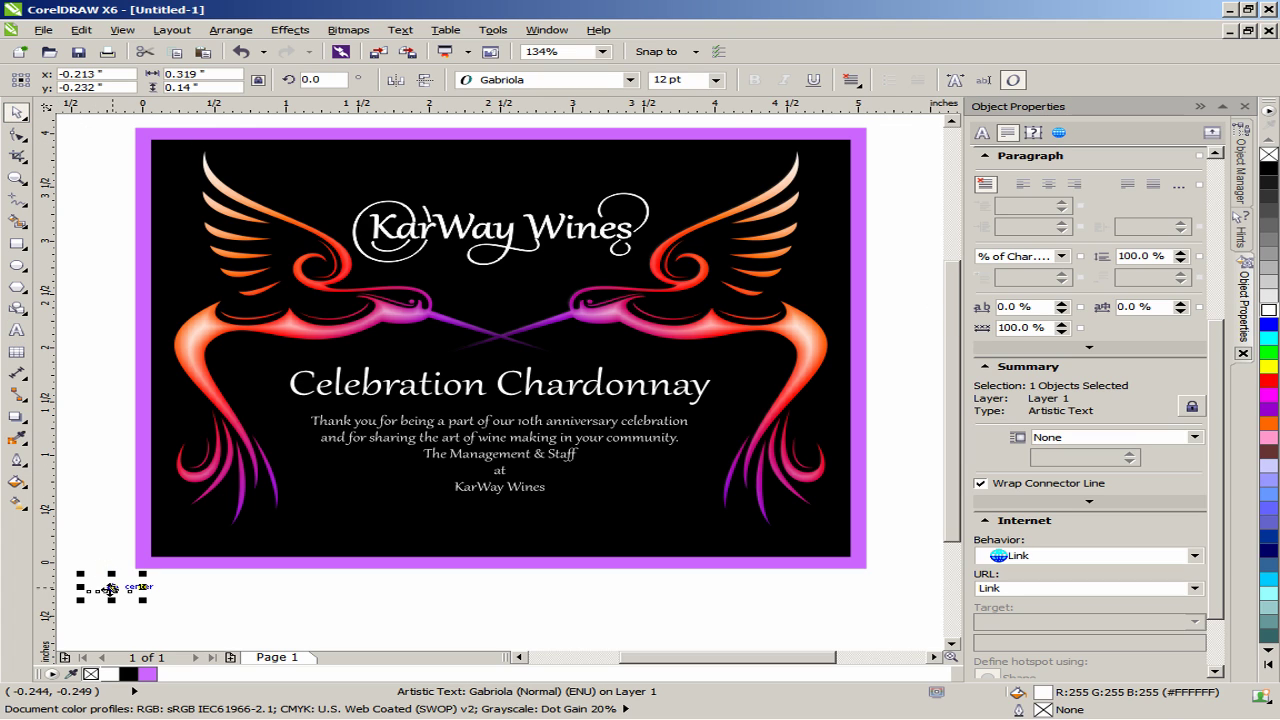
left_click_drag(112, 588, 176, 546)
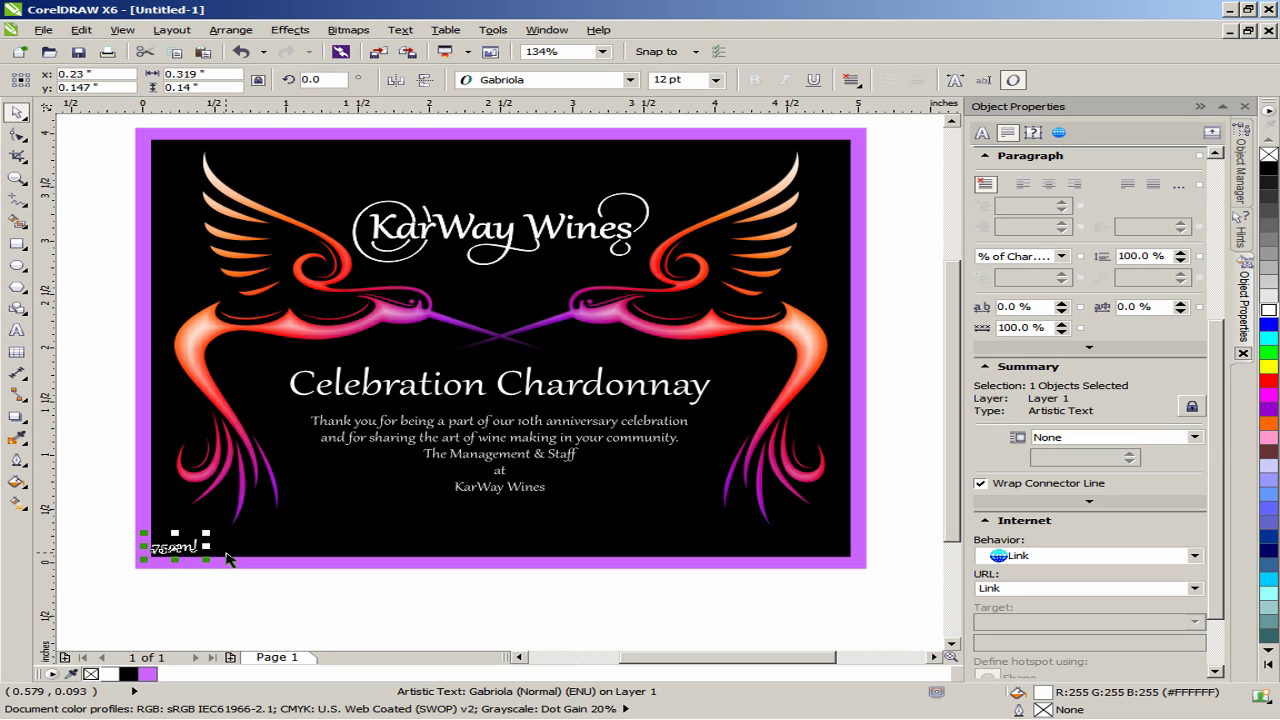
Step: Copy 750ml to the lower-right corner and retype the copy as '12.5%'
left_click_drag(170, 546, 832, 549)
double_click(835, 553)
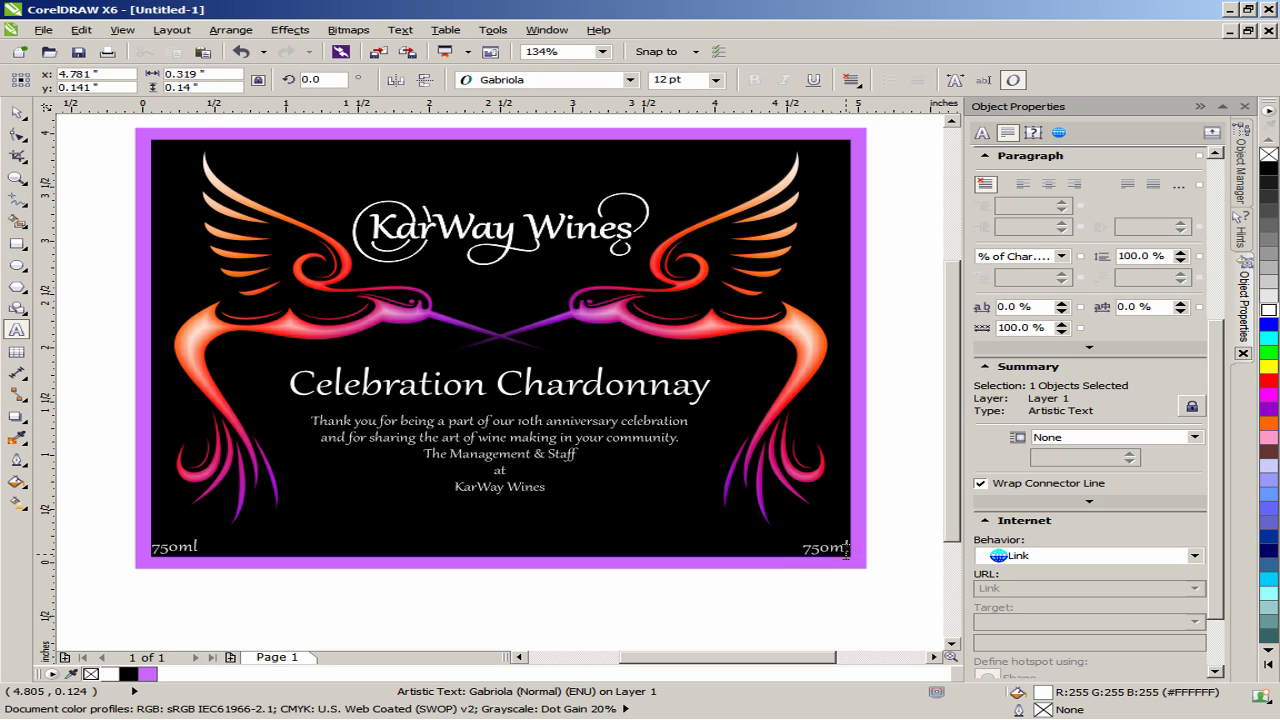
double_click(846, 551)
type("12.5")
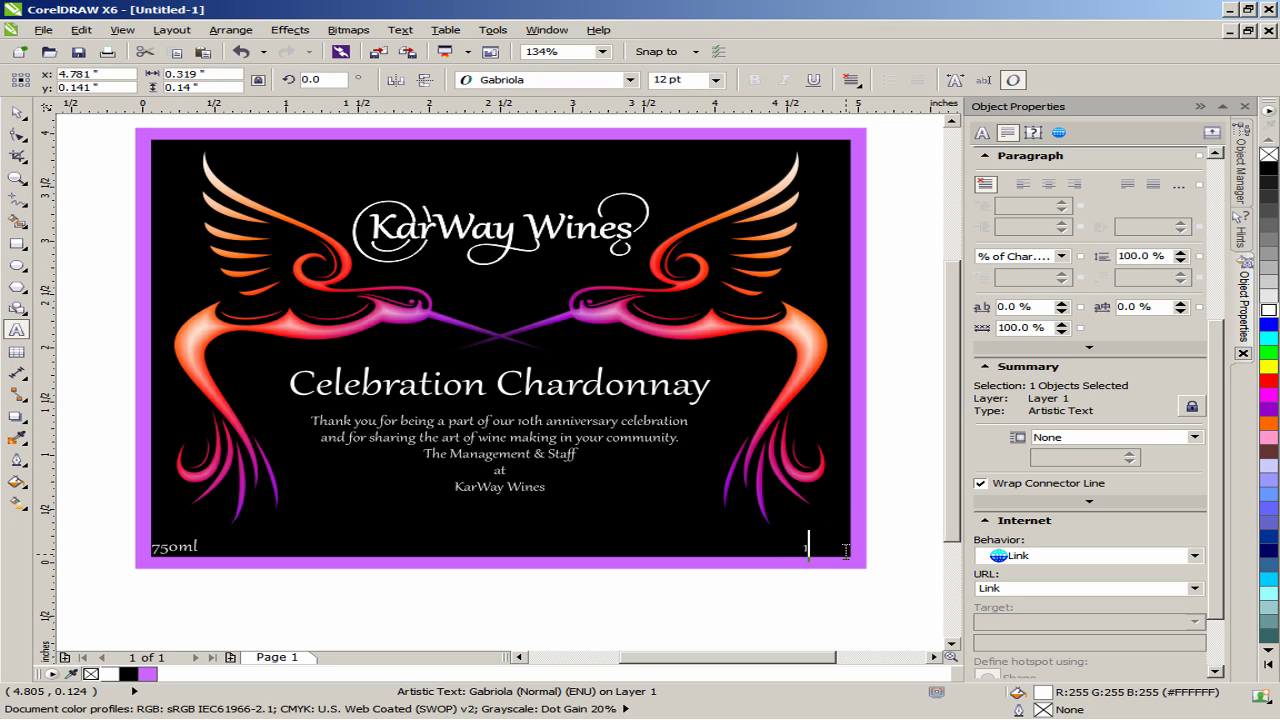
type("%")
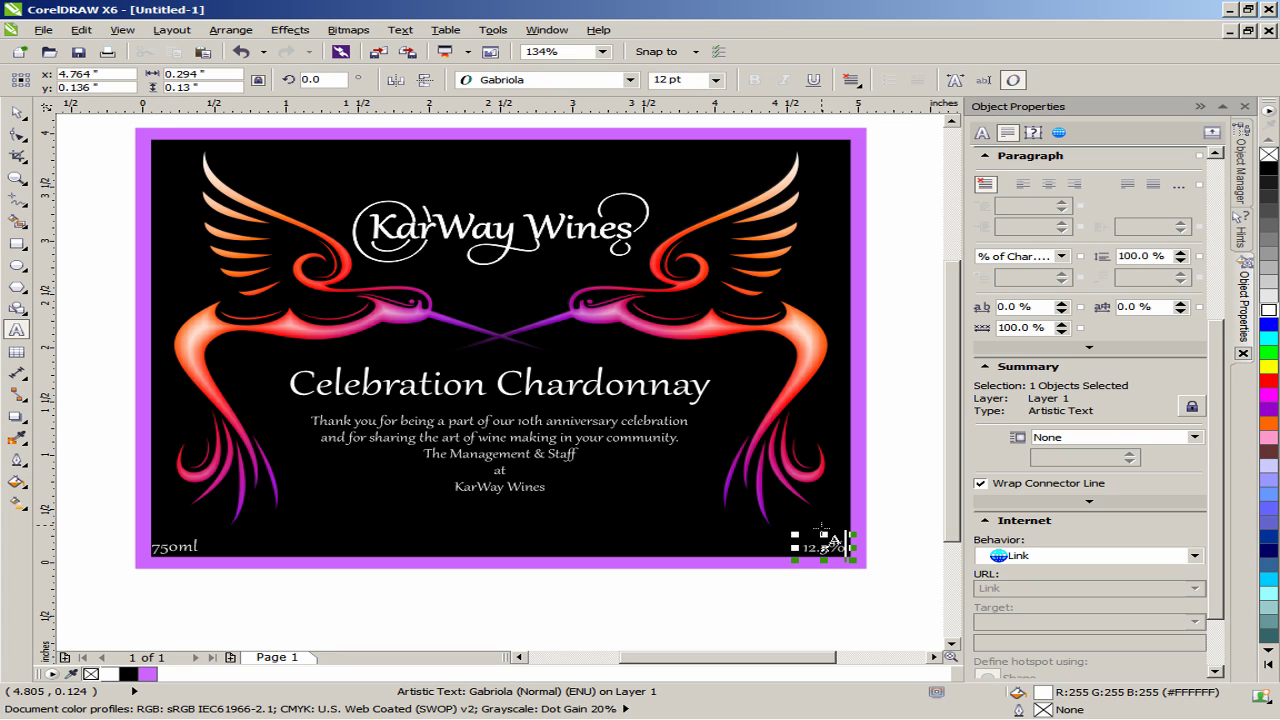
left_click(19, 115)
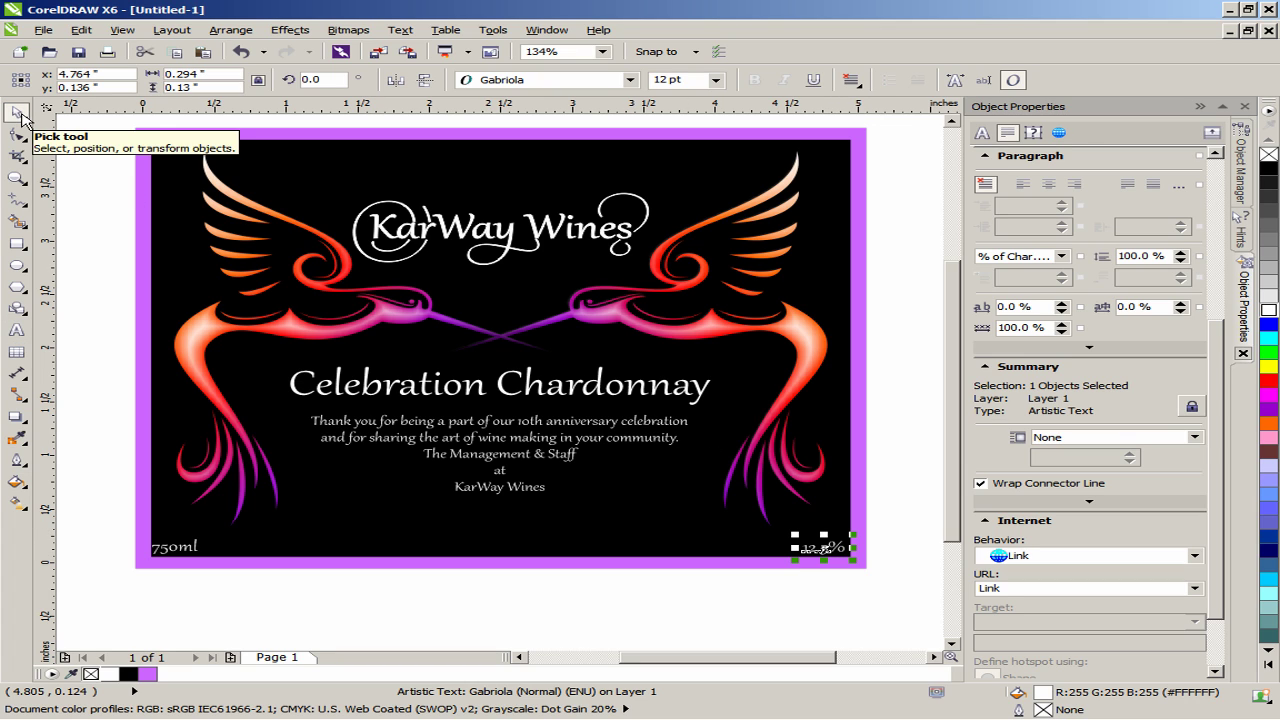
left_click_drag(825, 547, 829, 549)
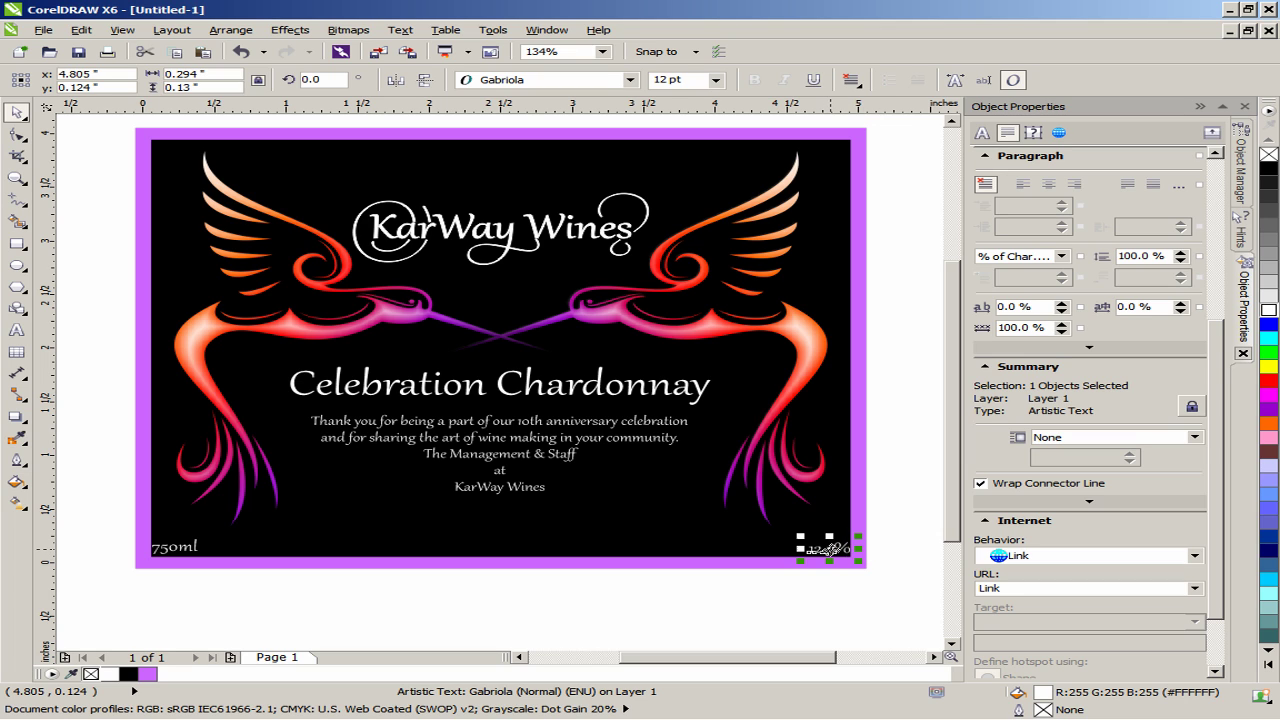
Step: Deselect everything and zoom To Fit so the whole finished label fills the view
left_click(880, 465)
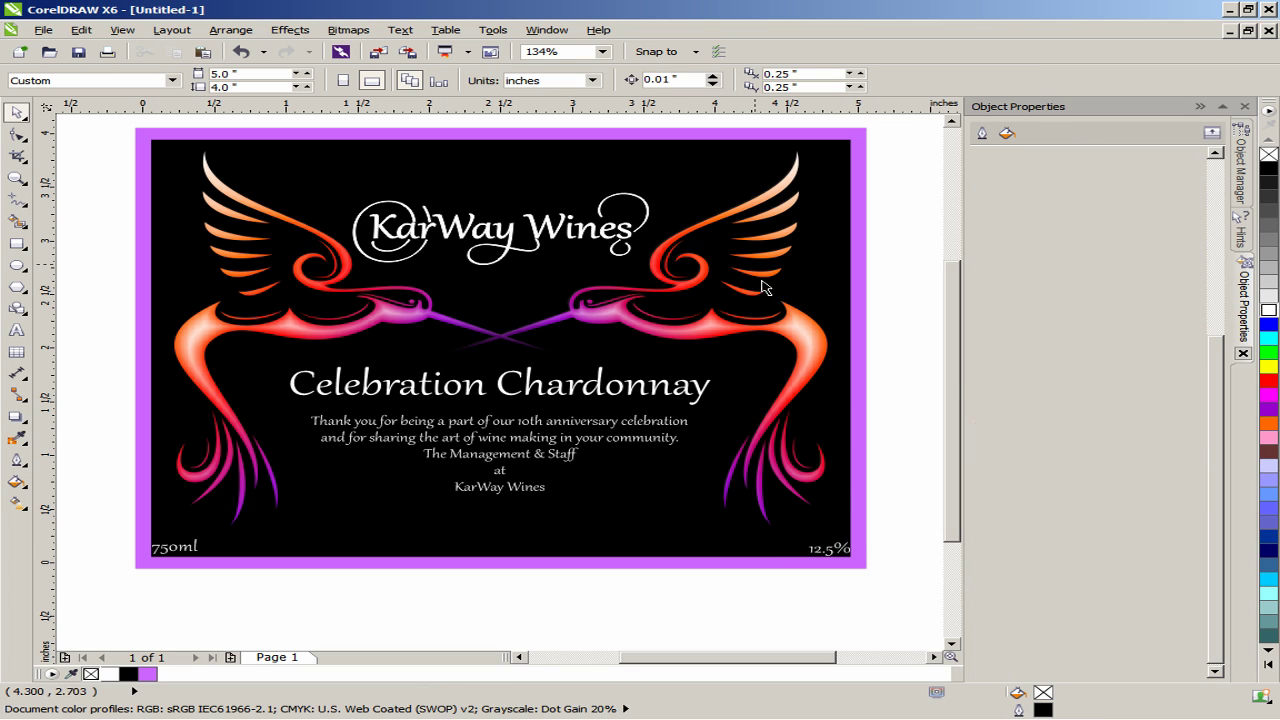
left_click(602, 51)
left_click(598, 68)
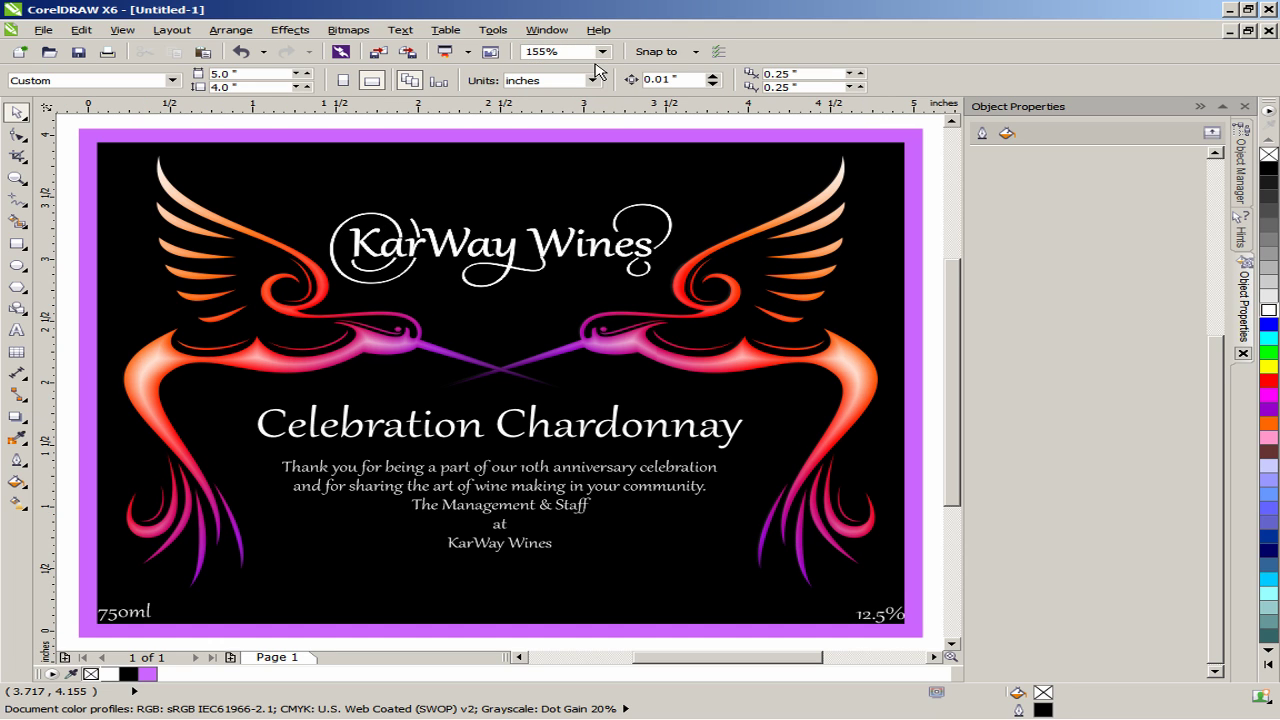